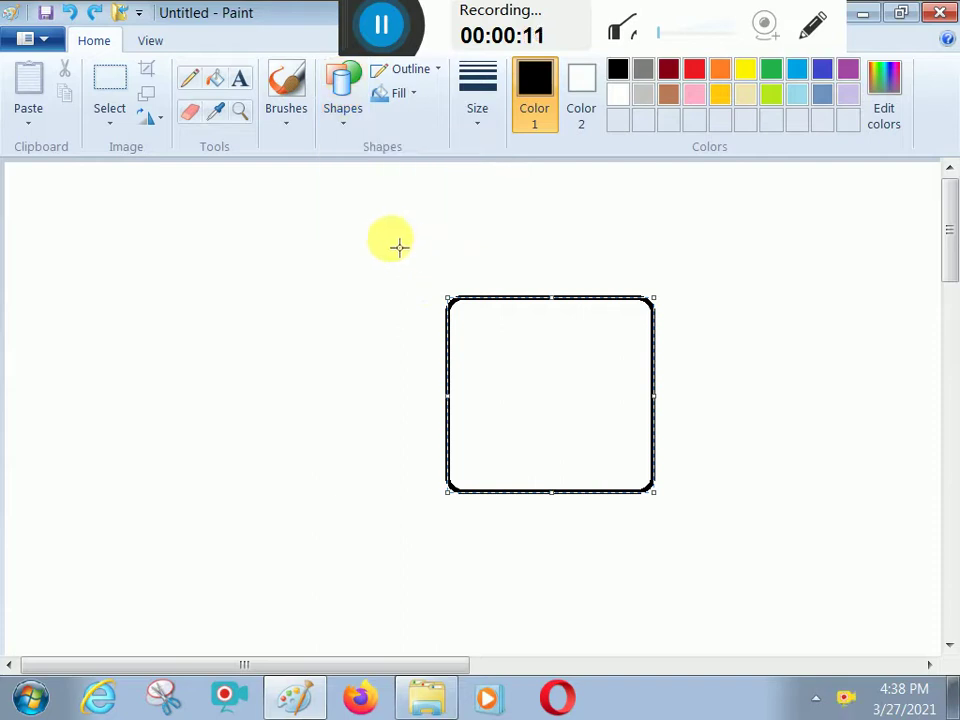
# Draw a black-outlined circle centred on the rounded square's upper-left corner as the first ear.
pyautogui.moveTo(396, 204); pyautogui.dragTo(510, 348)
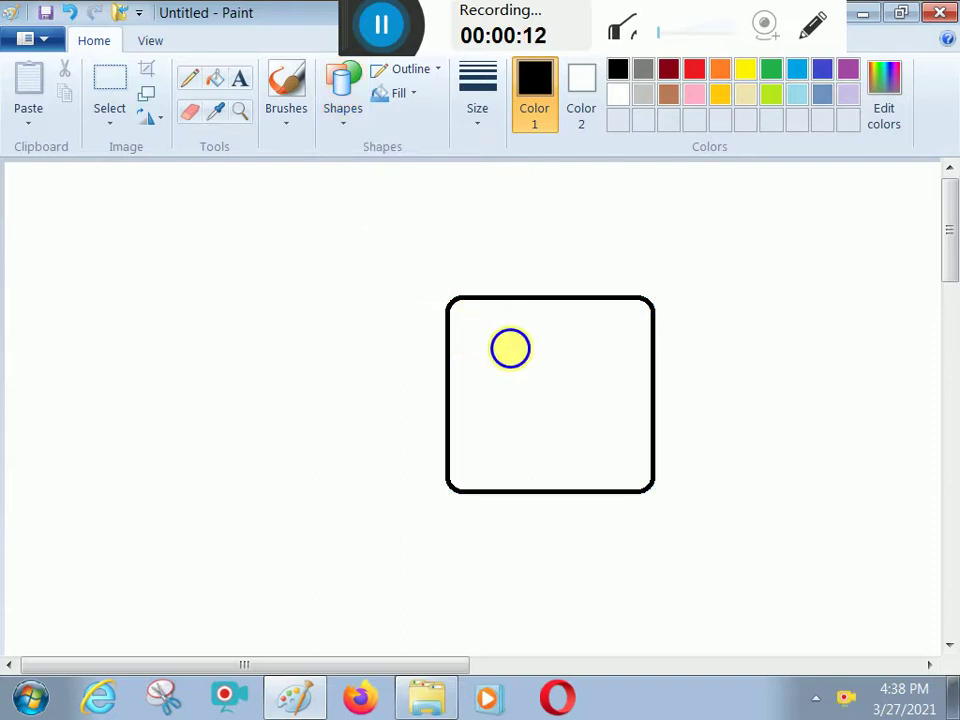
pyautogui.click(343, 118)
pyautogui.click(379, 146)
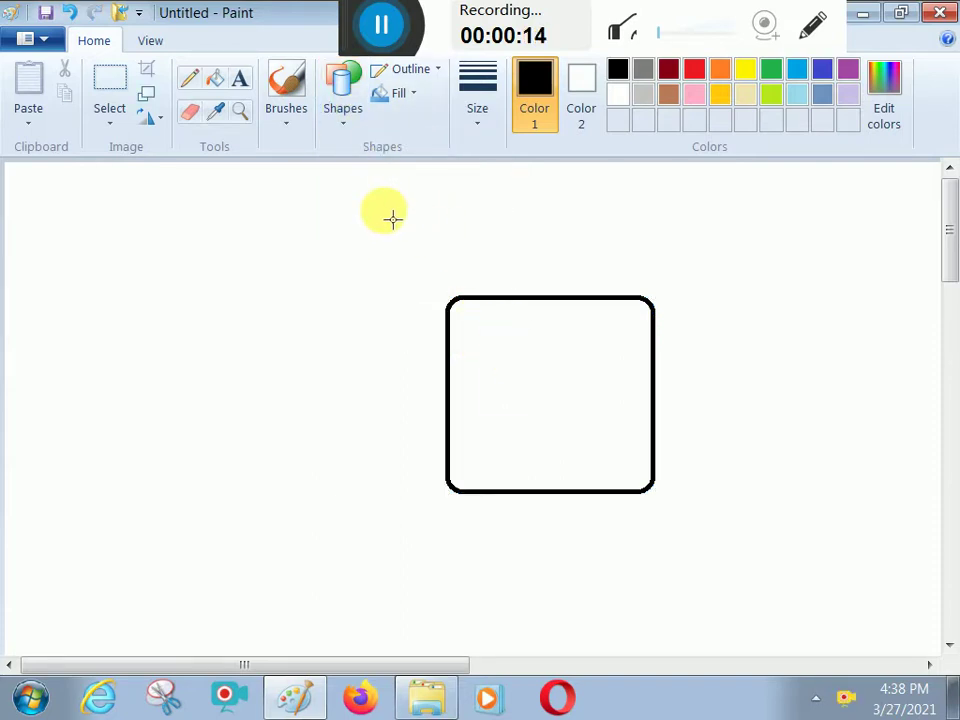
pyautogui.moveTo(383, 209); pyautogui.dragTo(514, 337)
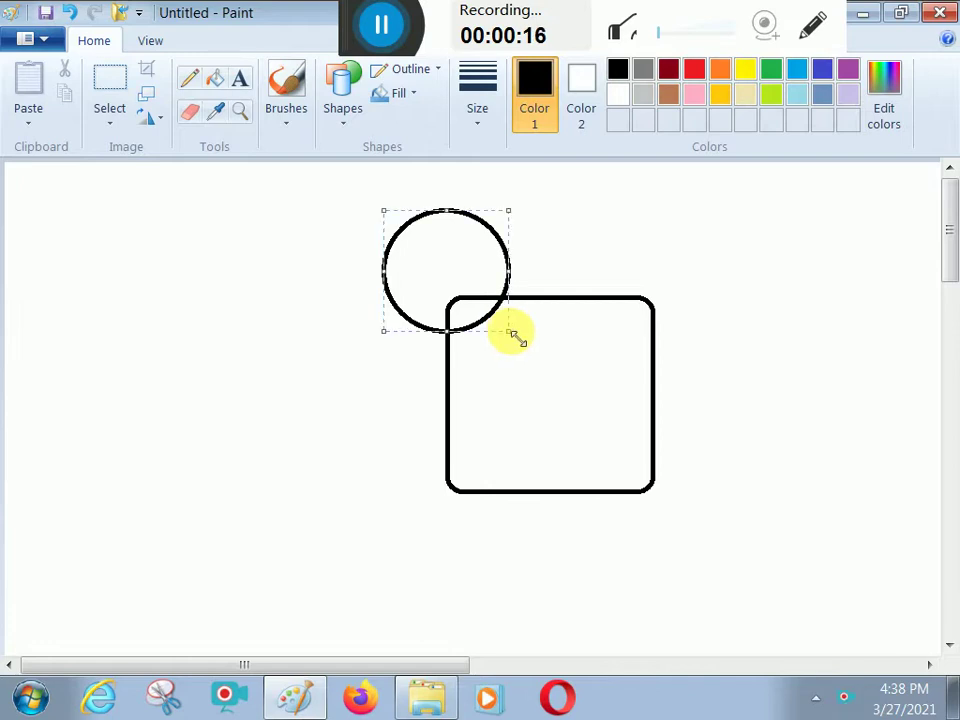
pyautogui.click(590, 249)
# Draw a second circle sized to match the first ear and place it on the rounded square's upper-right corner.
pyautogui.moveTo(366, 206); pyautogui.dragTo(511, 334)
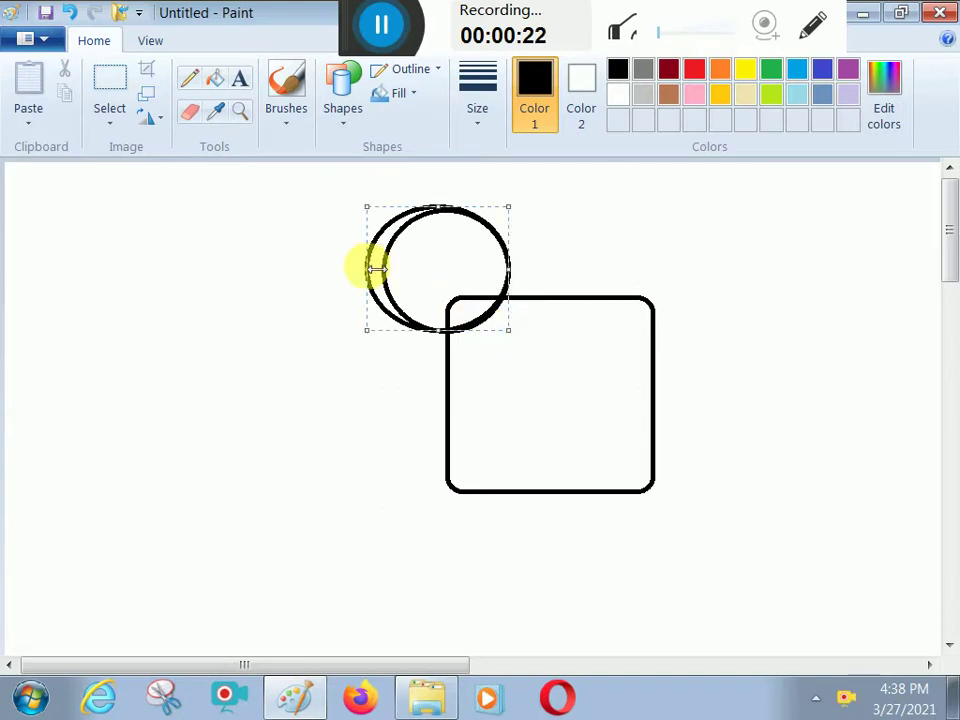
pyautogui.moveTo(368, 268); pyautogui.dragTo(393, 271)
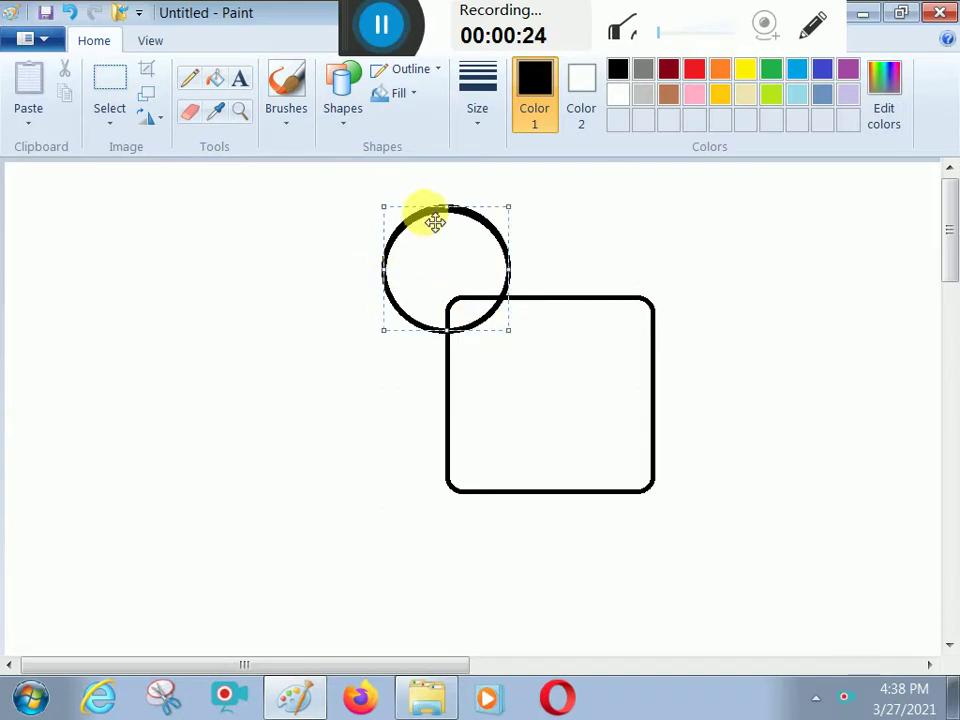
pyautogui.moveTo(450, 210)
pyautogui.mouseDown()
pyautogui.moveTo(450, 224)
pyautogui.moveTo(449, 212)
pyautogui.mouseUp()
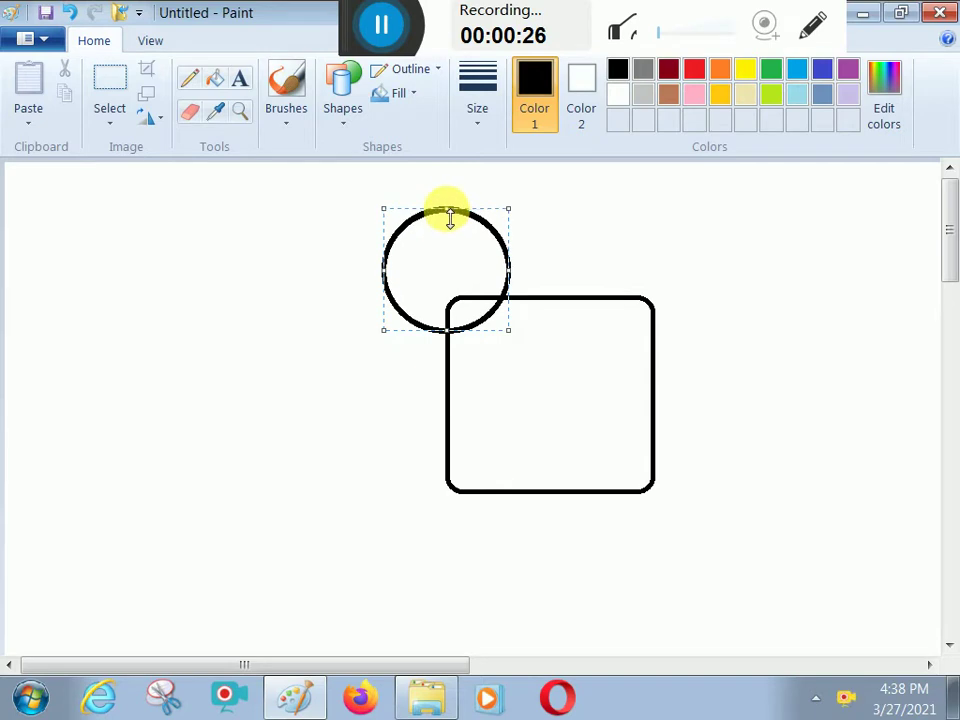
pyautogui.moveTo(446, 330); pyautogui.dragTo(452, 340)
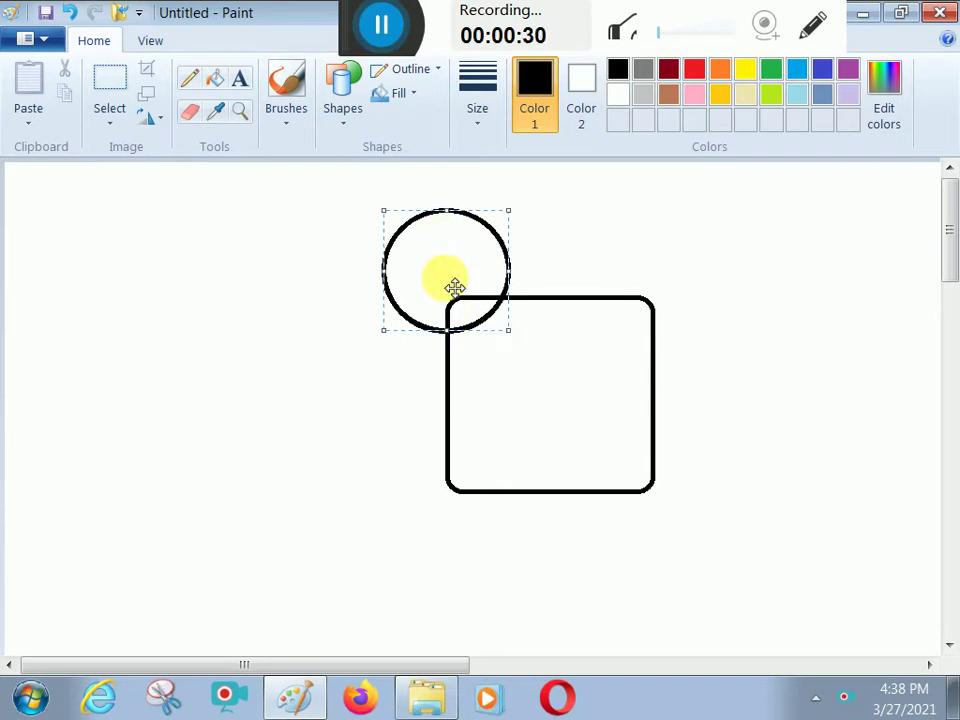
pyautogui.moveTo(454, 285); pyautogui.dragTo(662, 291)
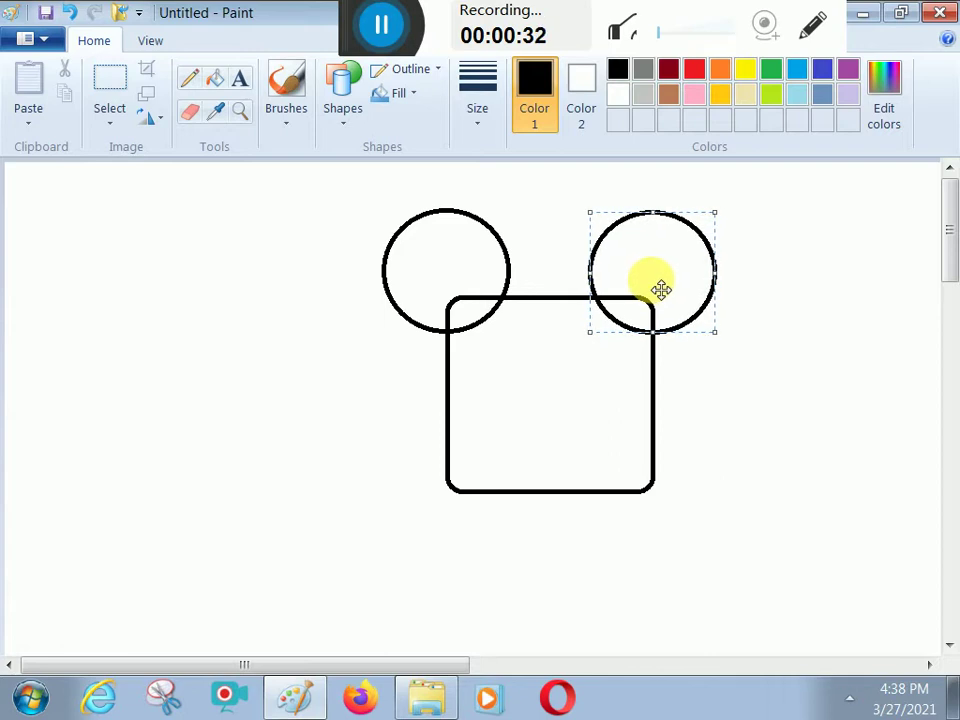
pyautogui.click(779, 317)
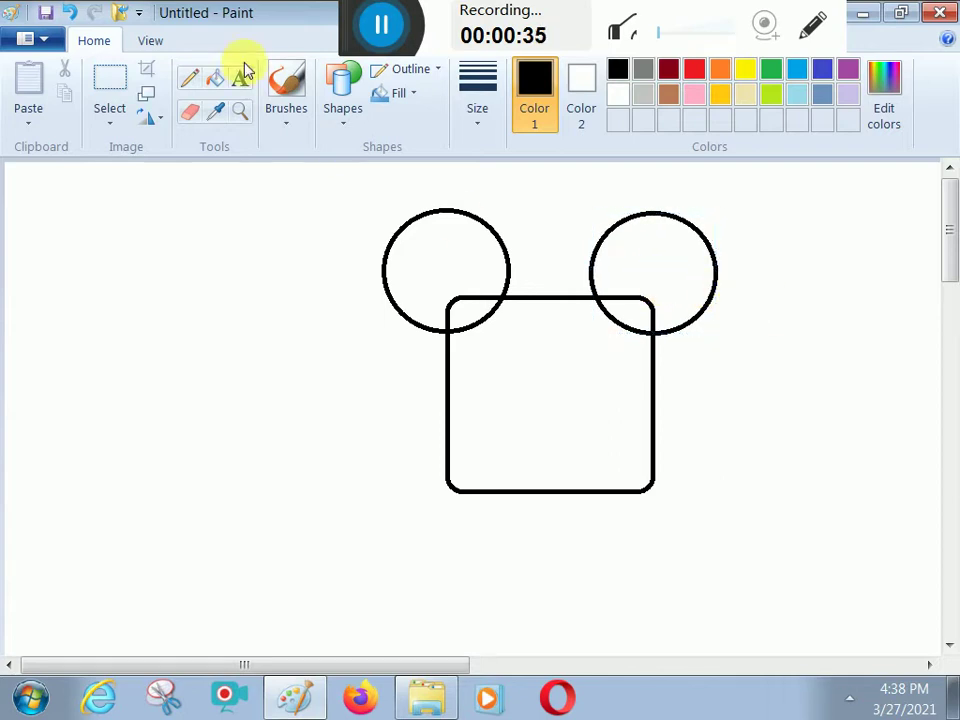
pyautogui.click(346, 112)
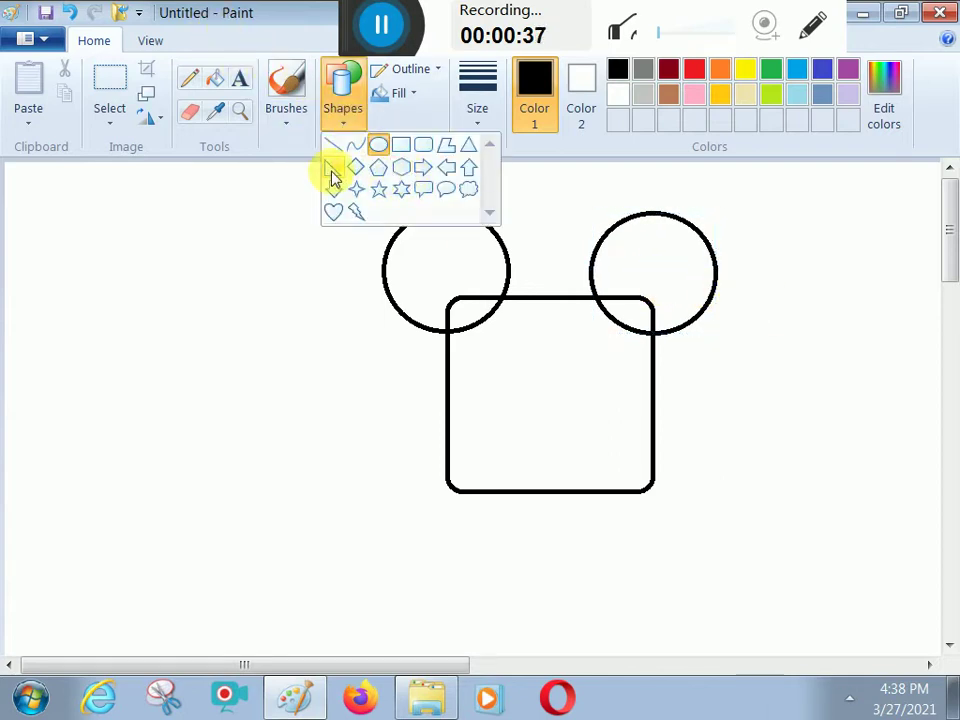
pyautogui.click(356, 147)
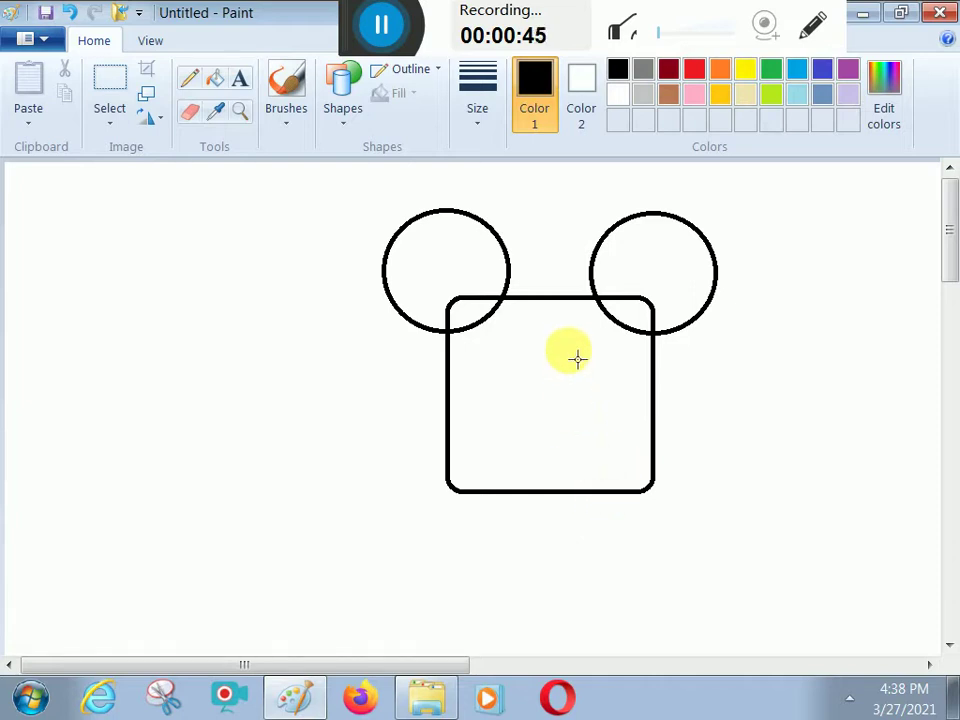
pyautogui.moveTo(549, 377); pyautogui.dragTo(732, 420)
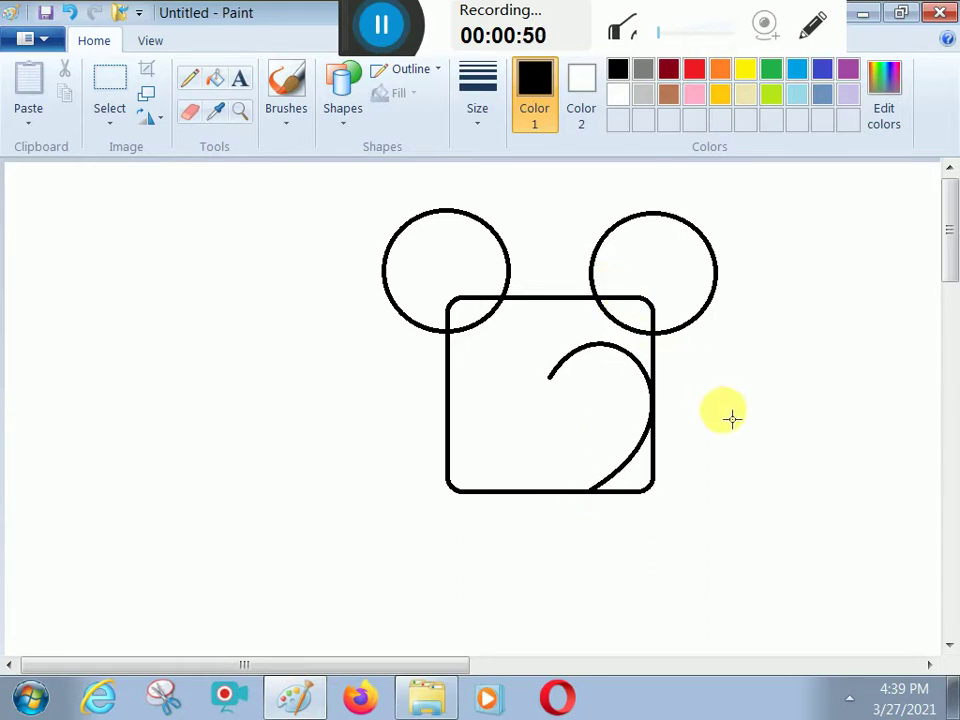
pyautogui.hotkey('ctrl', 'z')
# Draw a heart inside the rounded square and stretch it to meet the square's side and bottom edges.
pyautogui.click(336, 117)
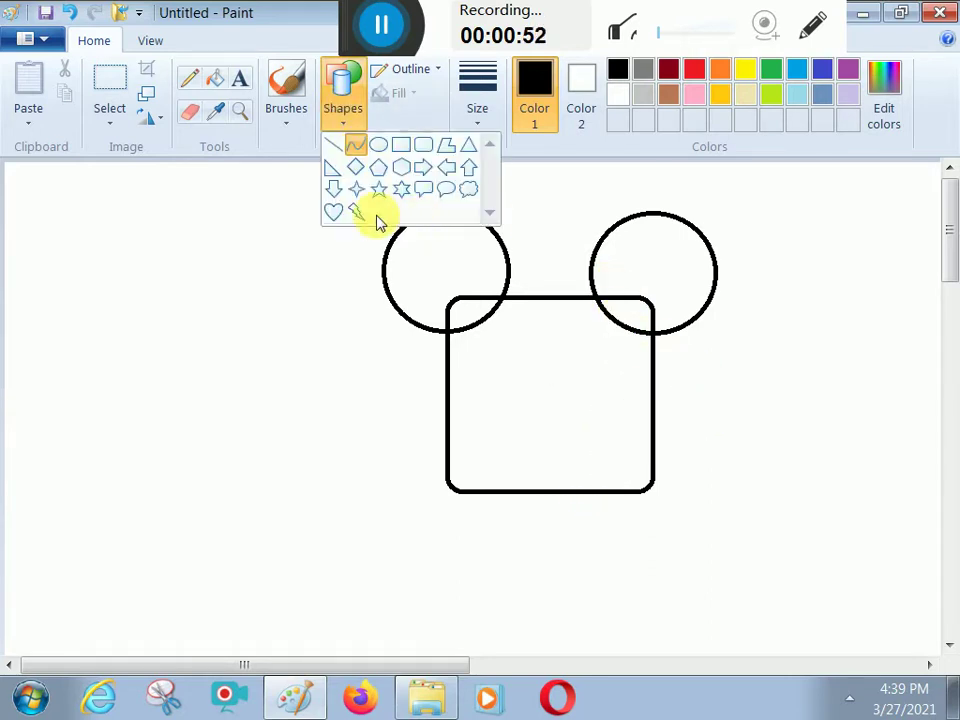
pyautogui.click(333, 213)
pyautogui.moveTo(465, 315); pyautogui.dragTo(643, 494)
pyautogui.moveTo(467, 317); pyautogui.dragTo(450, 347)
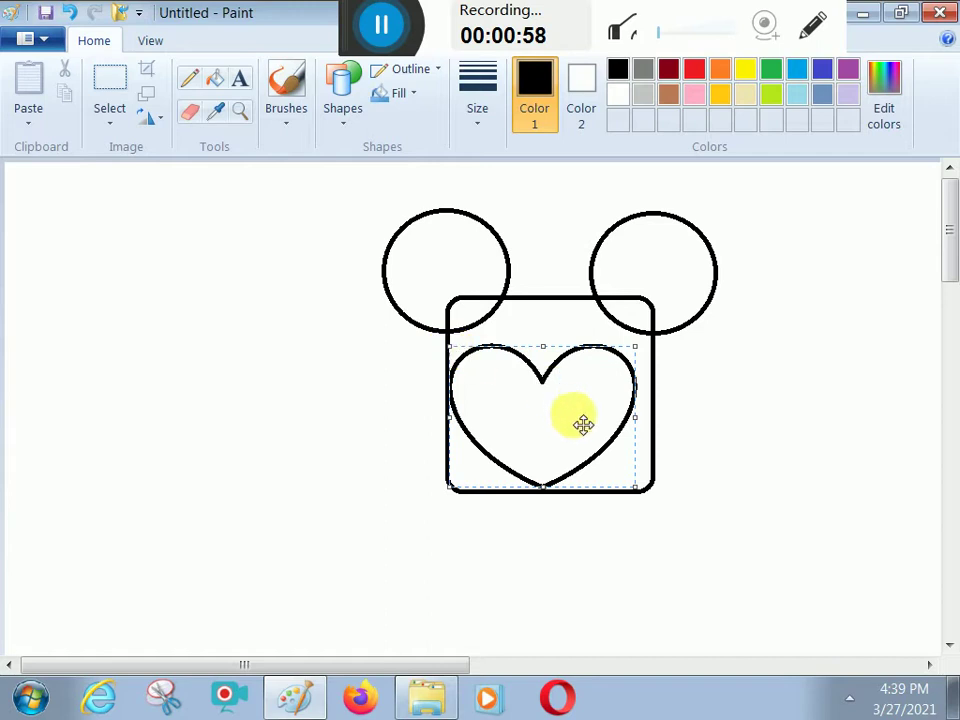
pyautogui.moveTo(649, 425); pyautogui.dragTo(660, 428)
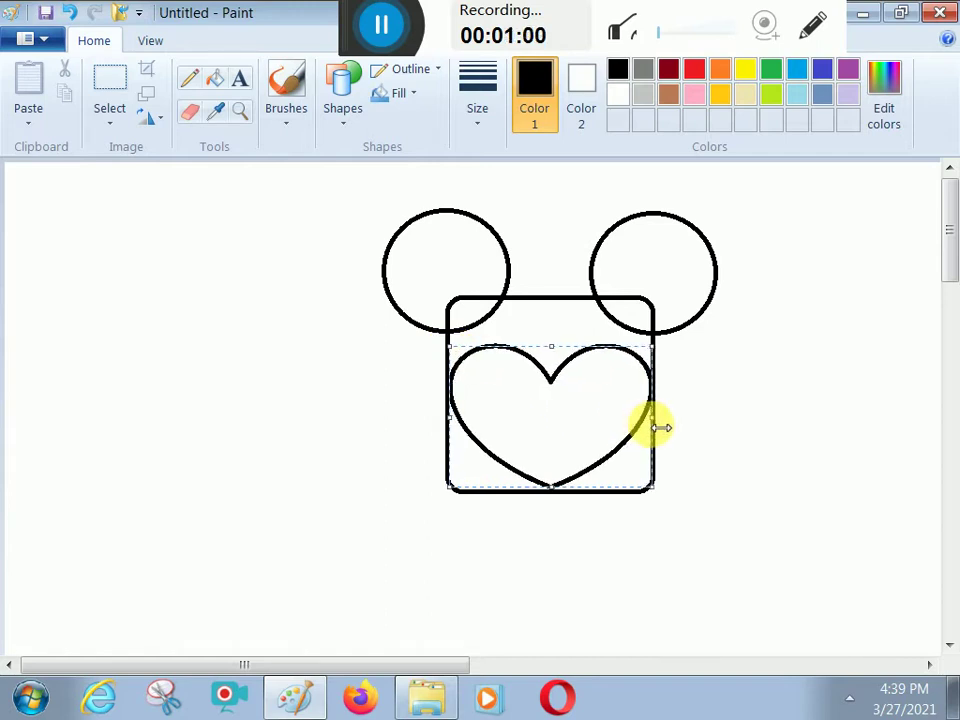
pyautogui.moveTo(558, 493); pyautogui.dragTo(558, 497)
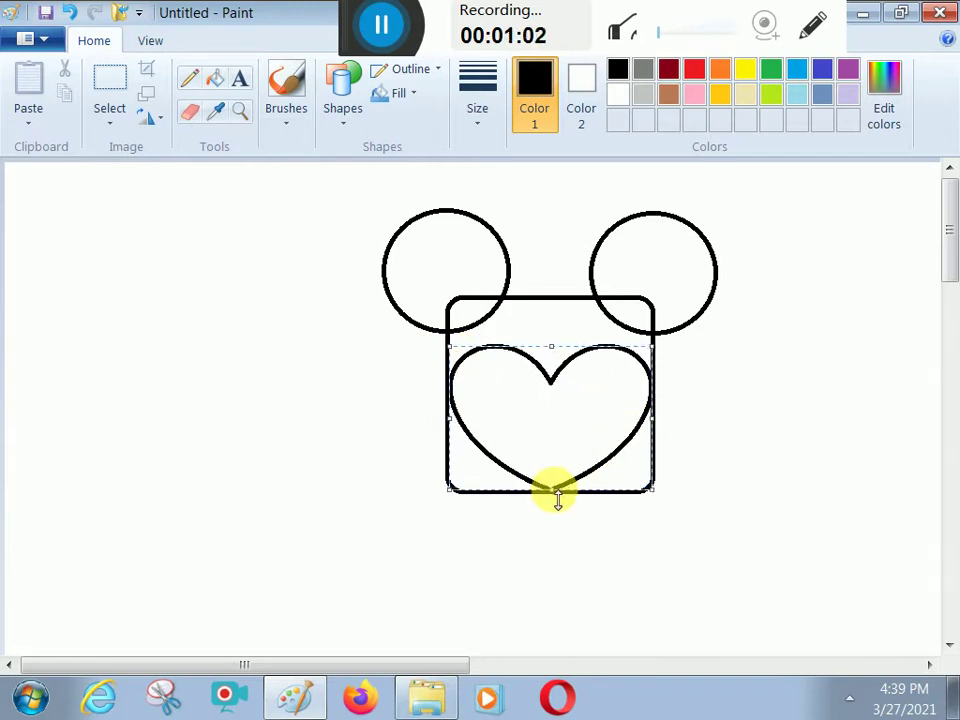
pyautogui.click(741, 374)
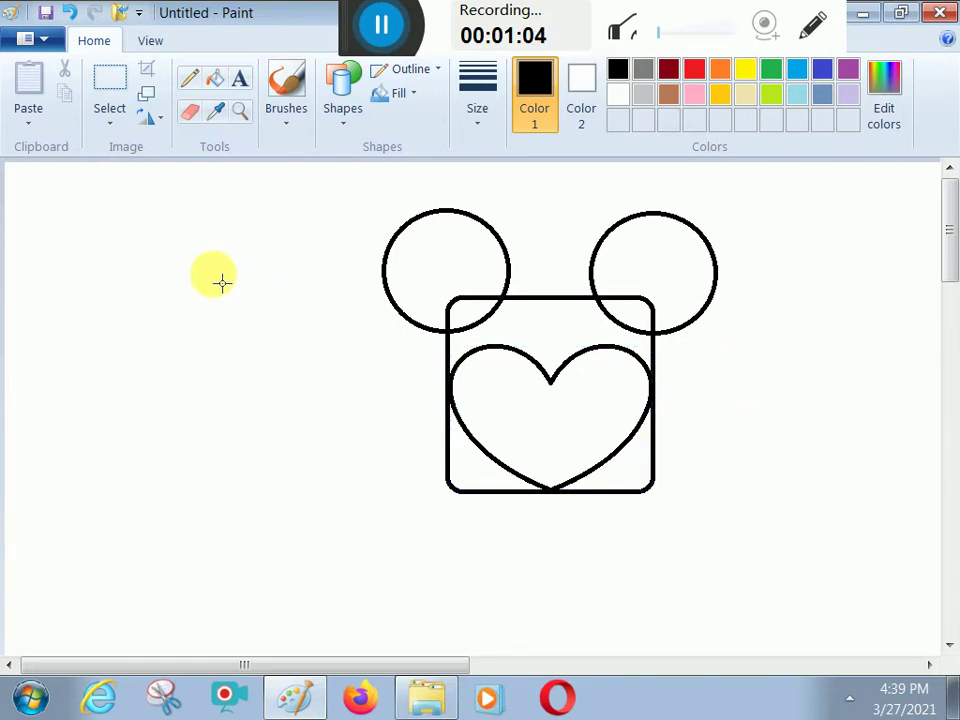
# Draw two outward-bowed jaw curves, one from each lower side of the heart down to its bottom tip.
pyautogui.click(340, 105)
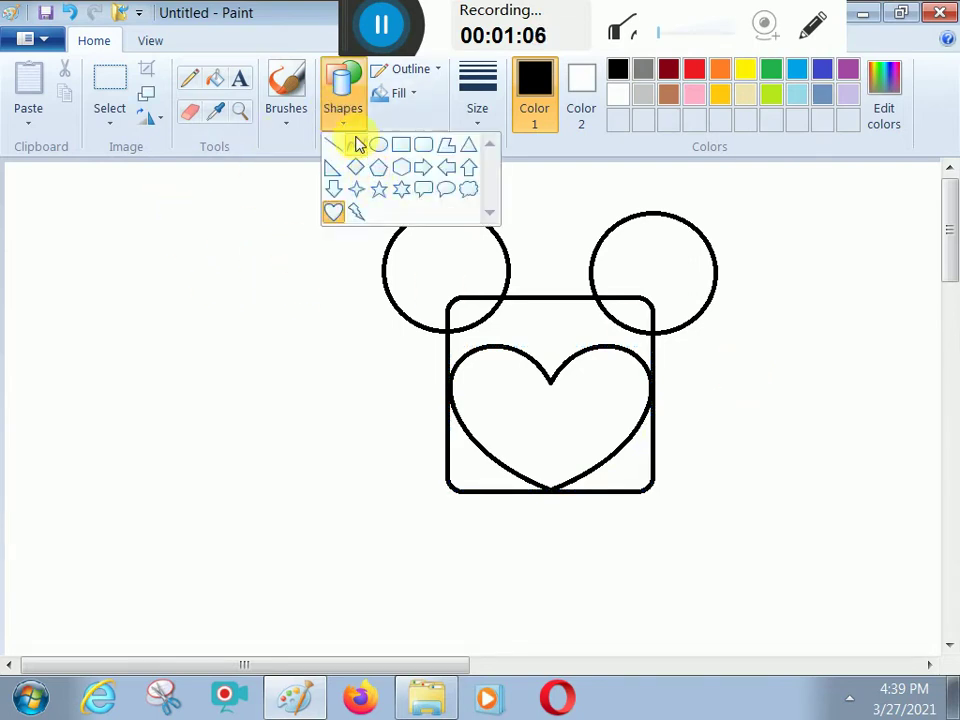
pyautogui.click(357, 145)
pyautogui.moveTo(470, 430)
pyautogui.mouseDown()
pyautogui.moveTo(508, 489)
pyautogui.moveTo(551, 497)
pyautogui.moveTo(470, 470)
pyautogui.moveTo(458, 478)
pyautogui.moveTo(470, 494)
pyautogui.moveTo(469, 478)
pyautogui.moveTo(506, 488)
pyautogui.mouseUp()
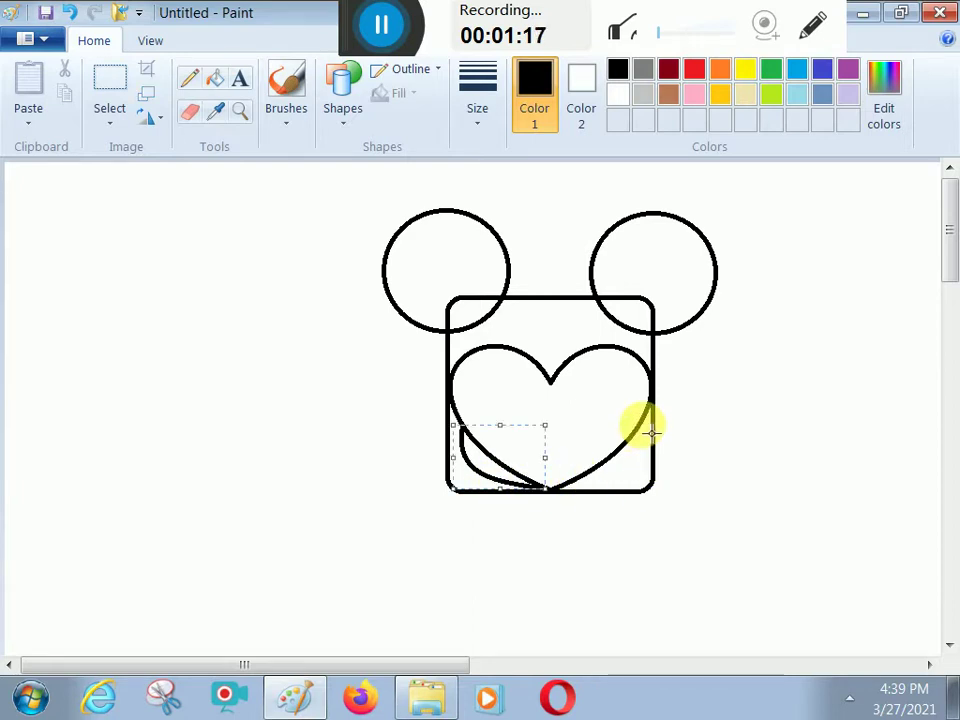
pyautogui.moveTo(648, 430); pyautogui.dragTo(553, 489)
pyautogui.moveTo(678, 442); pyautogui.dragTo(676, 439)
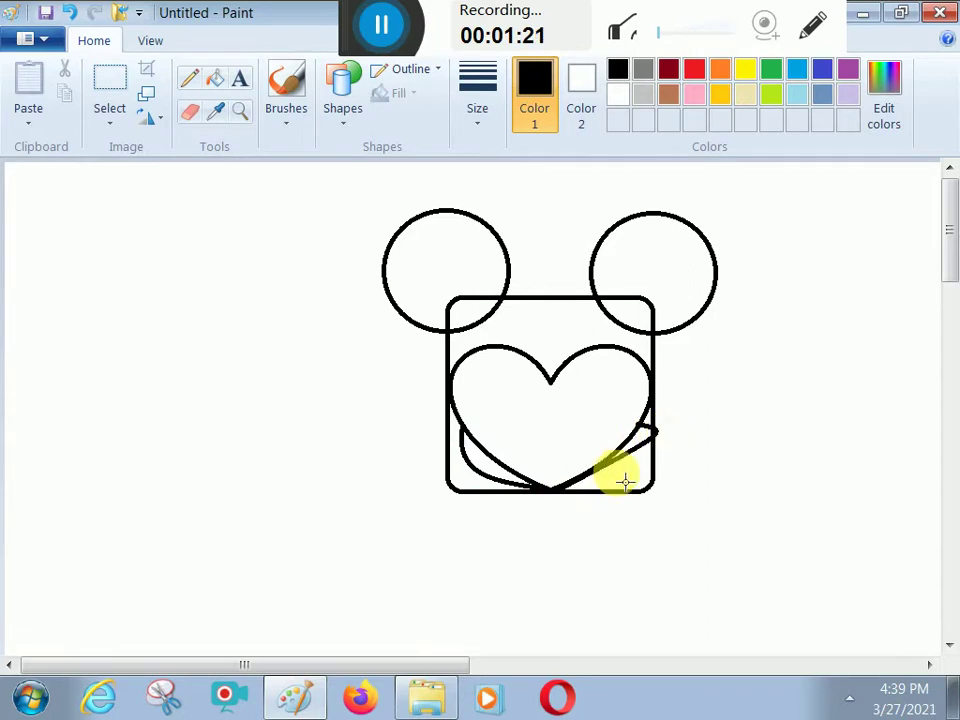
pyautogui.moveTo(625, 482); pyautogui.dragTo(658, 491)
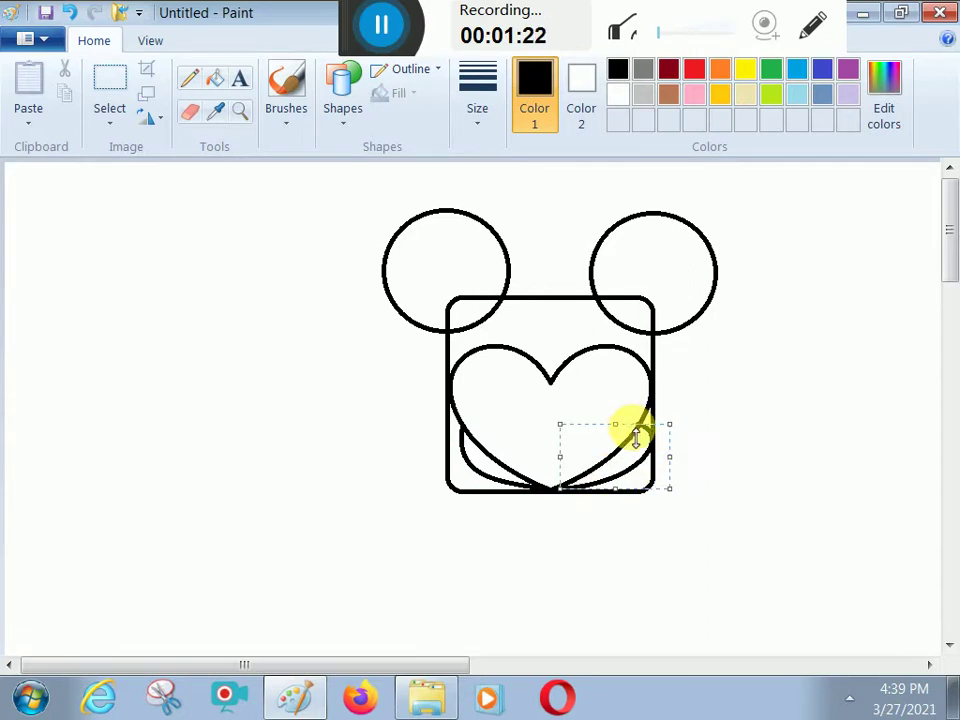
pyautogui.moveTo(615, 425); pyautogui.dragTo(621, 433)
pyautogui.click(696, 369)
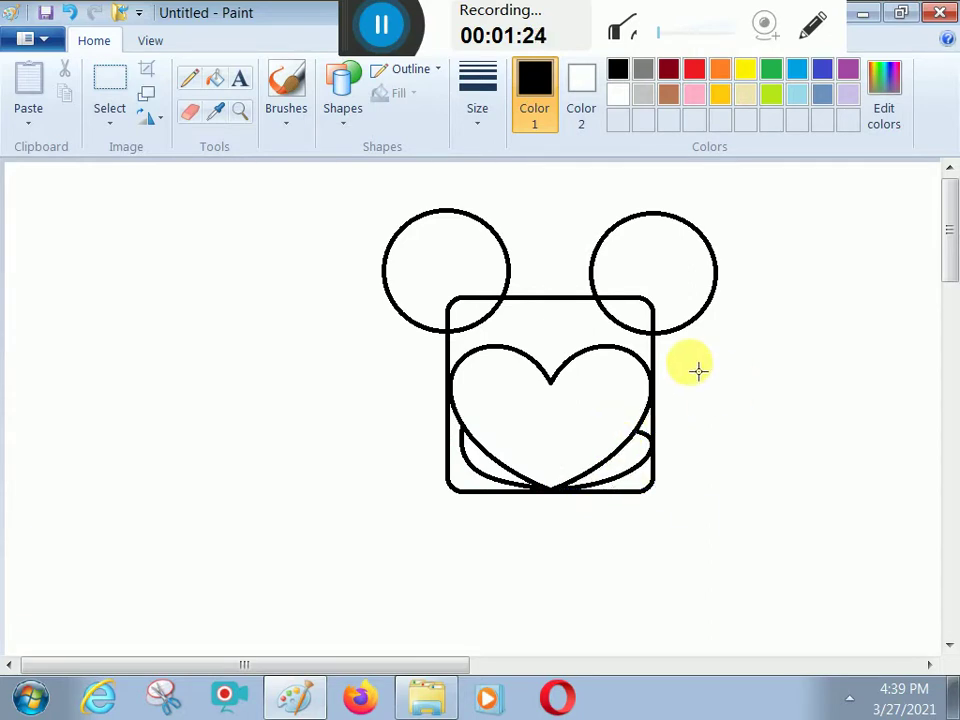
# Erase the heart's lower sides within the jaw and close the left gap with a small rounded cheek curve, cleaning up stray marks.
pyautogui.click(189, 111)
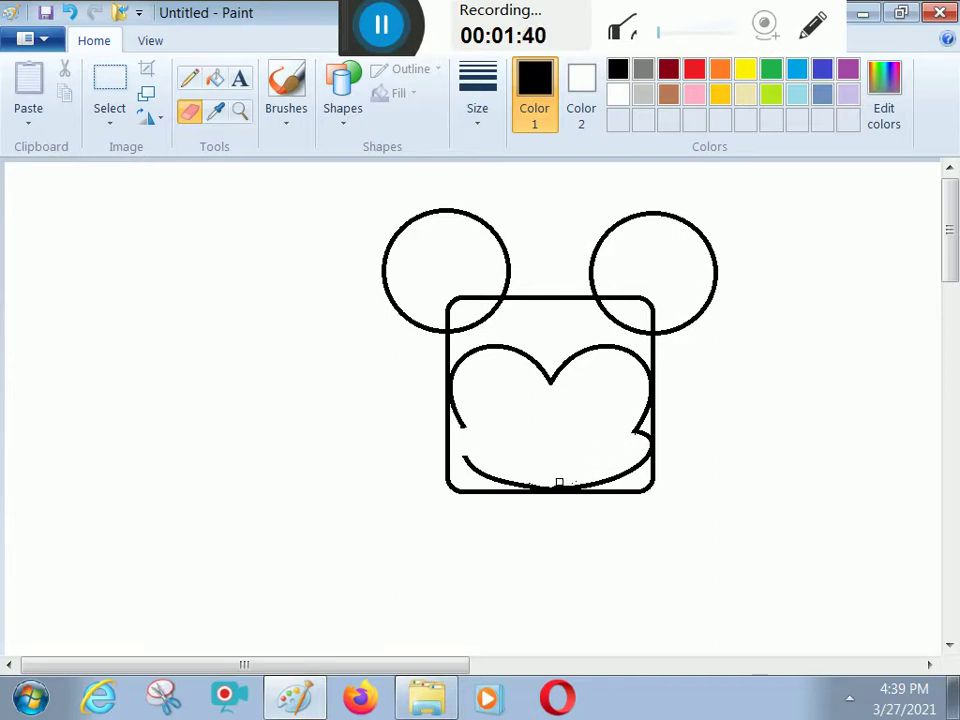
pyautogui.click(338, 115)
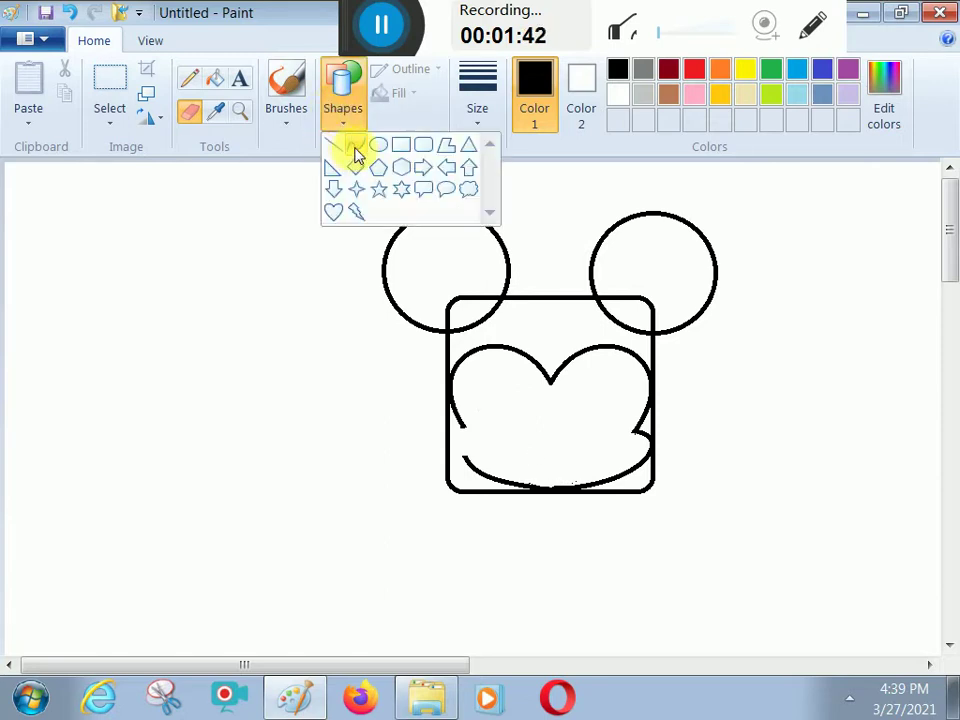
pyautogui.click(348, 147)
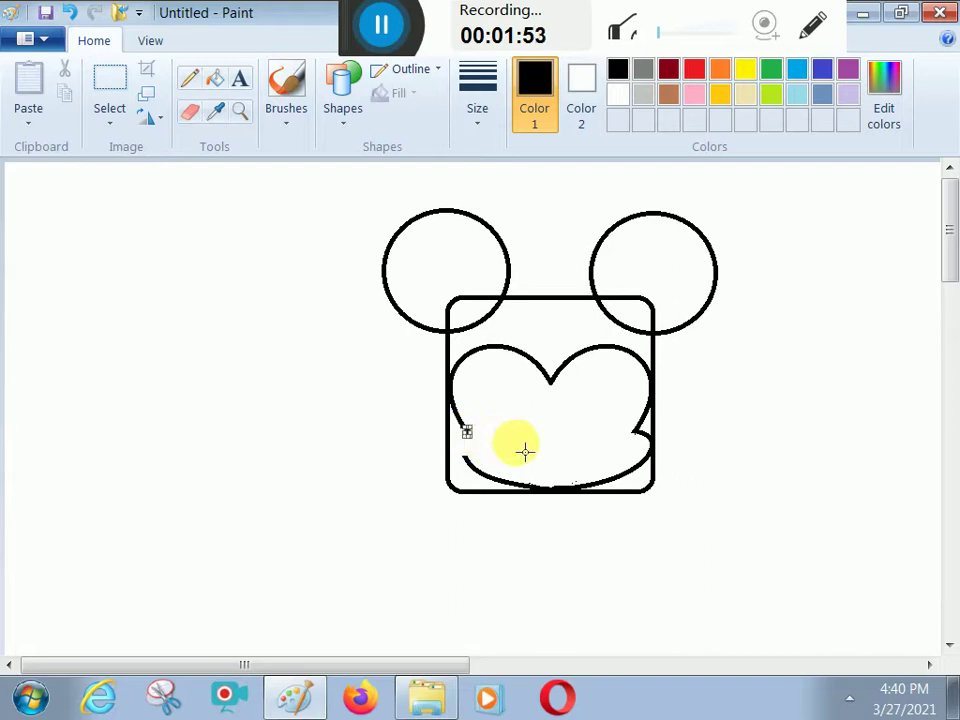
pyautogui.moveTo(477, 455); pyautogui.dragTo(477, 466)
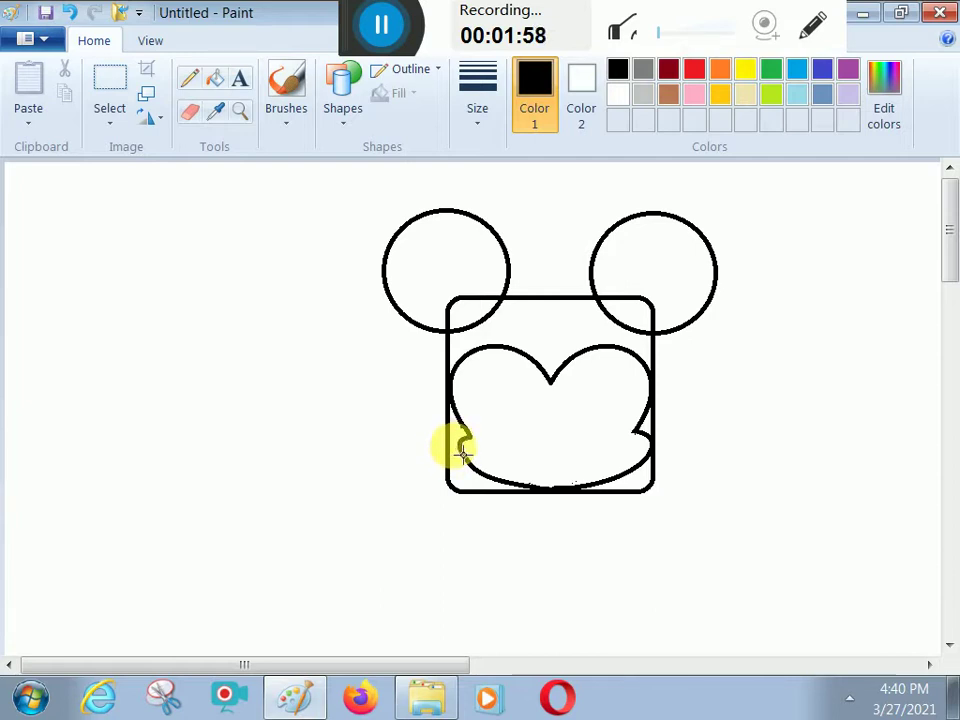
pyautogui.moveTo(460, 449)
pyautogui.mouseDown()
pyautogui.moveTo(488, 480)
pyautogui.moveTo(452, 437)
pyautogui.moveTo(446, 452)
pyautogui.moveTo(460, 471)
pyautogui.mouseUp()
pyautogui.hotkey('ctrl', 'z')
pyautogui.click(546, 412)
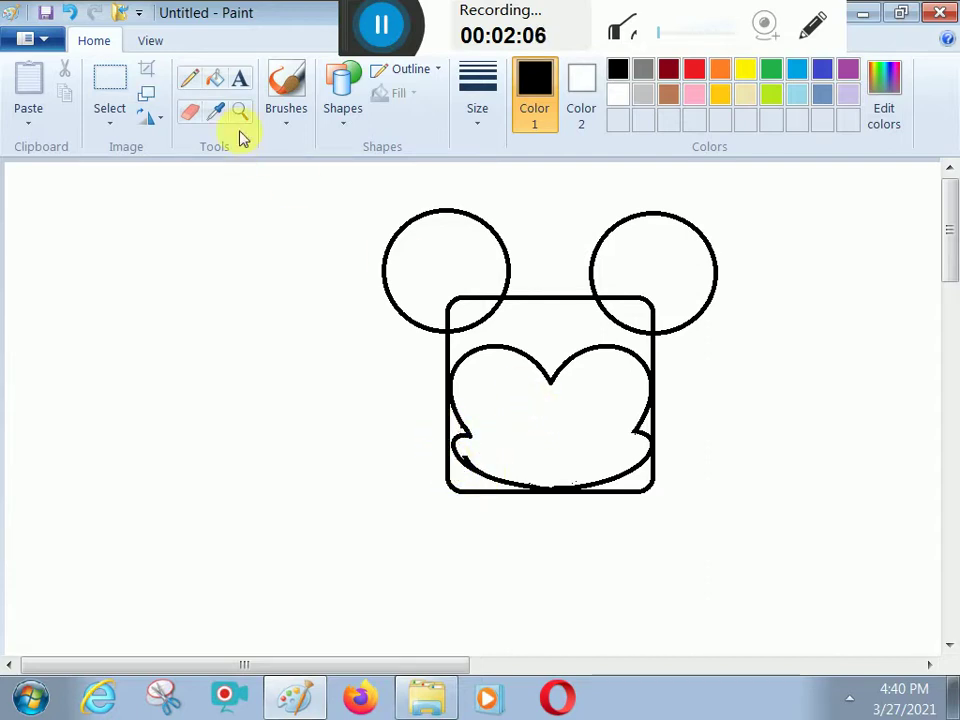
pyautogui.click(196, 115)
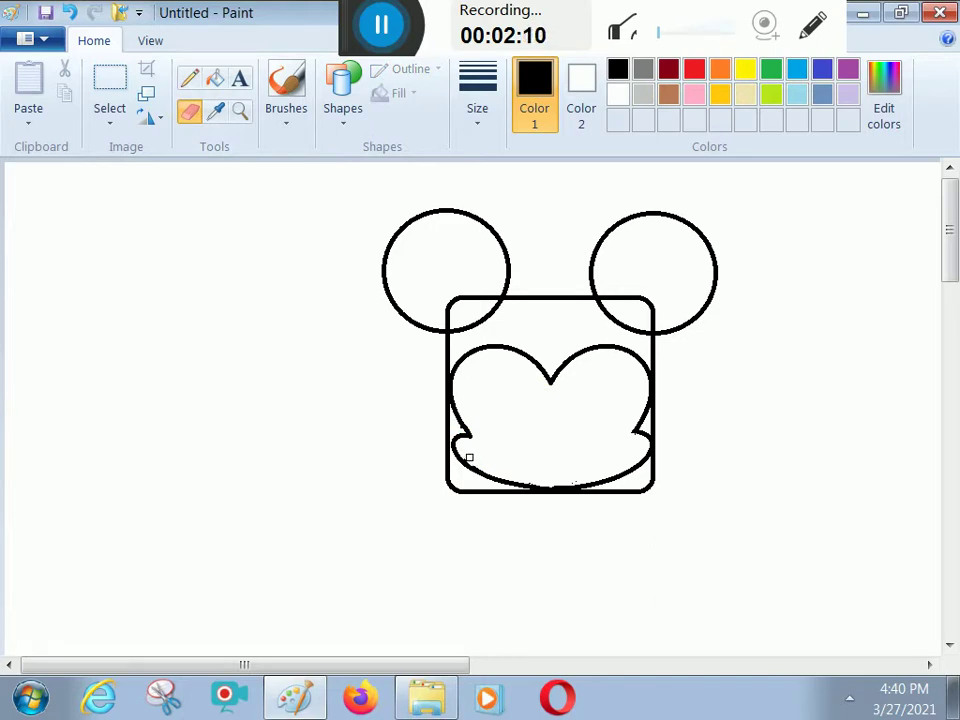
# Draw a small horizontal oval nose centred below the heart's upper notch.
pyautogui.click(354, 128)
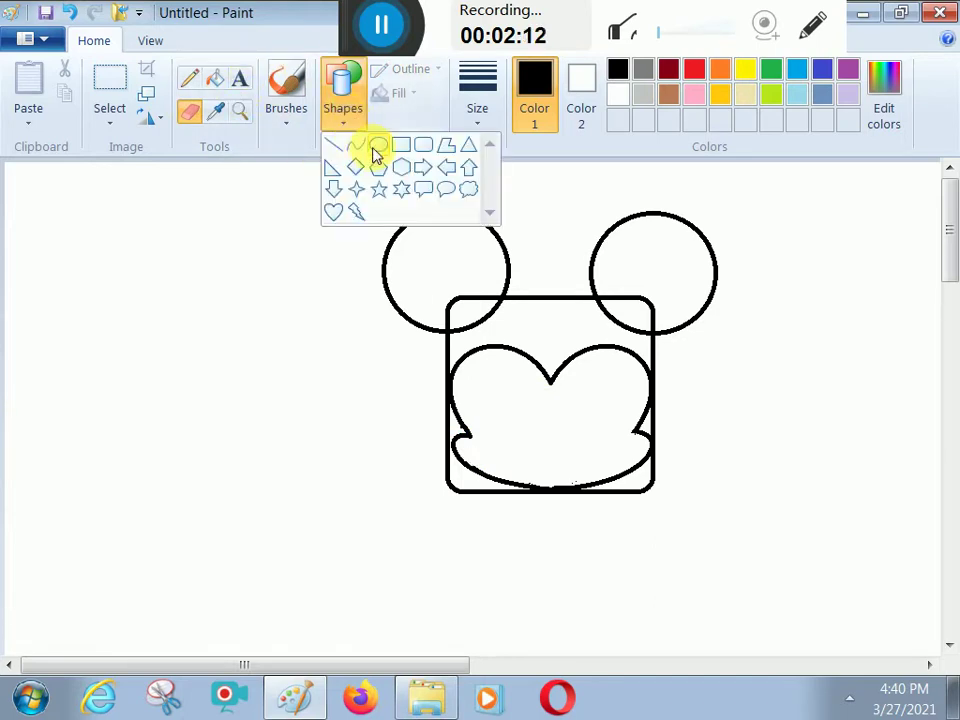
pyautogui.click(371, 150)
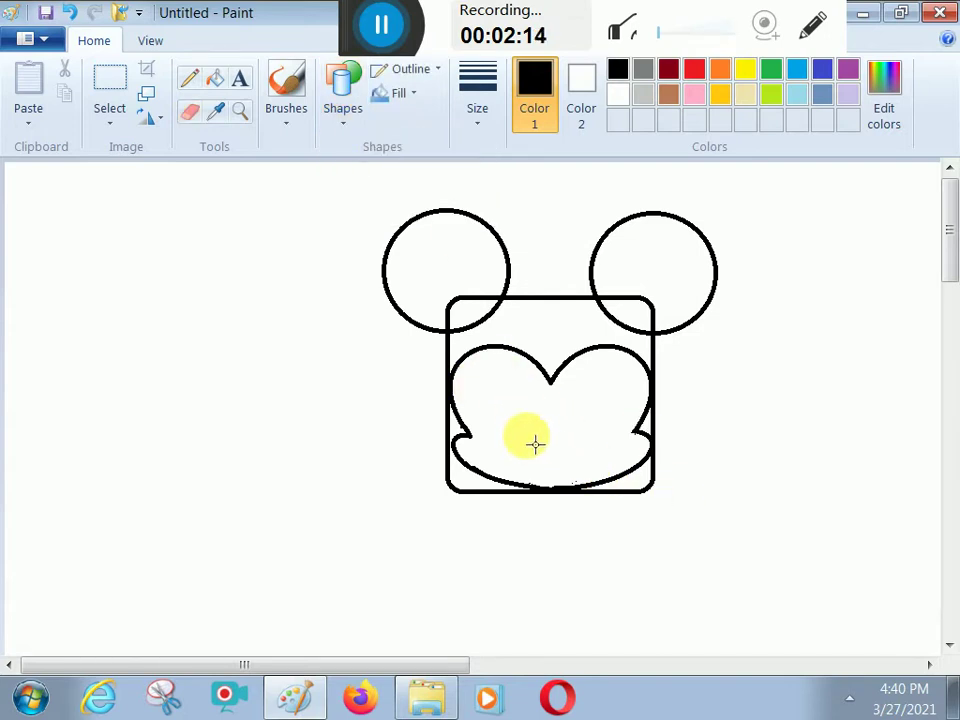
pyautogui.moveTo(525, 419)
pyautogui.mouseDown()
pyautogui.moveTo(588, 470)
pyautogui.moveTo(574, 454)
pyautogui.mouseUp()
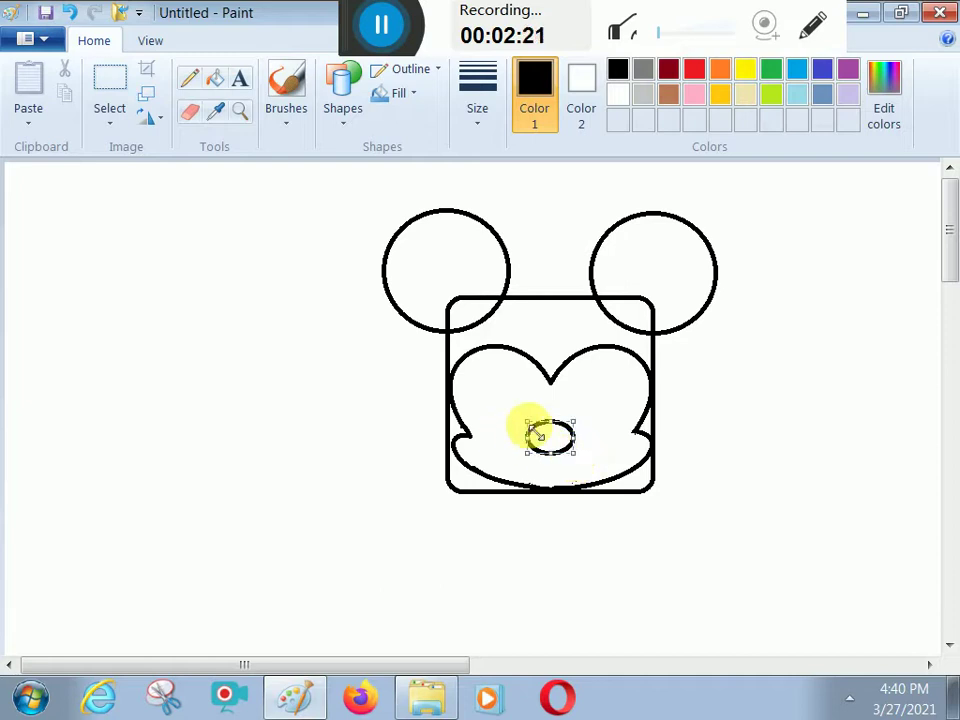
pyautogui.moveTo(528, 421); pyautogui.dragTo(534, 426)
pyautogui.click(656, 429)
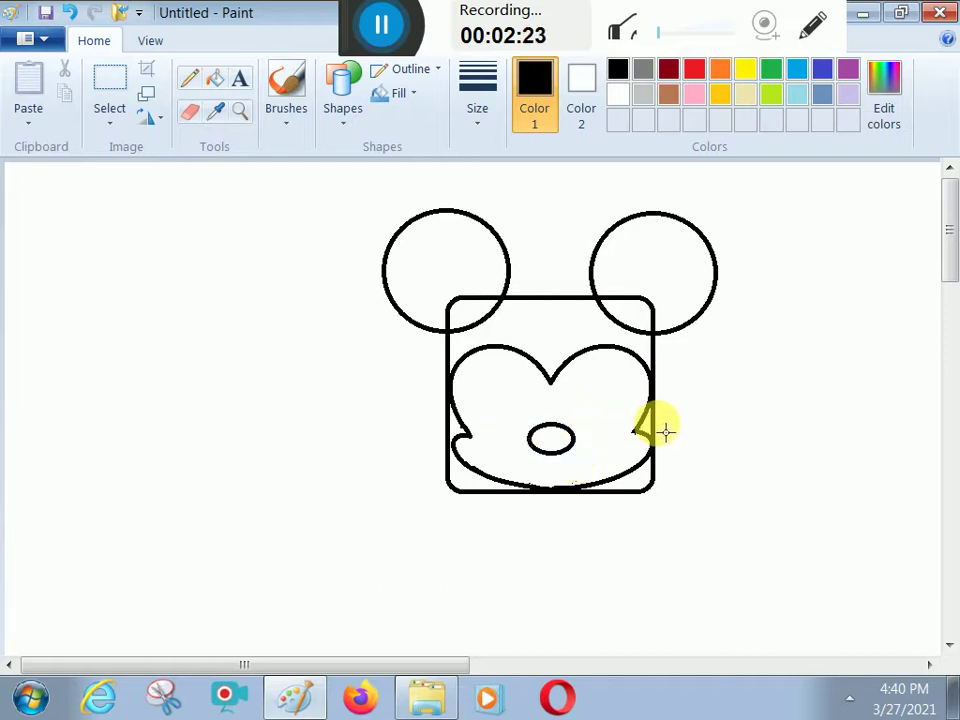
# Draw a short upward-arched curve outward from each side of the oval nose.
pyautogui.click(345, 112)
pyautogui.click(378, 144)
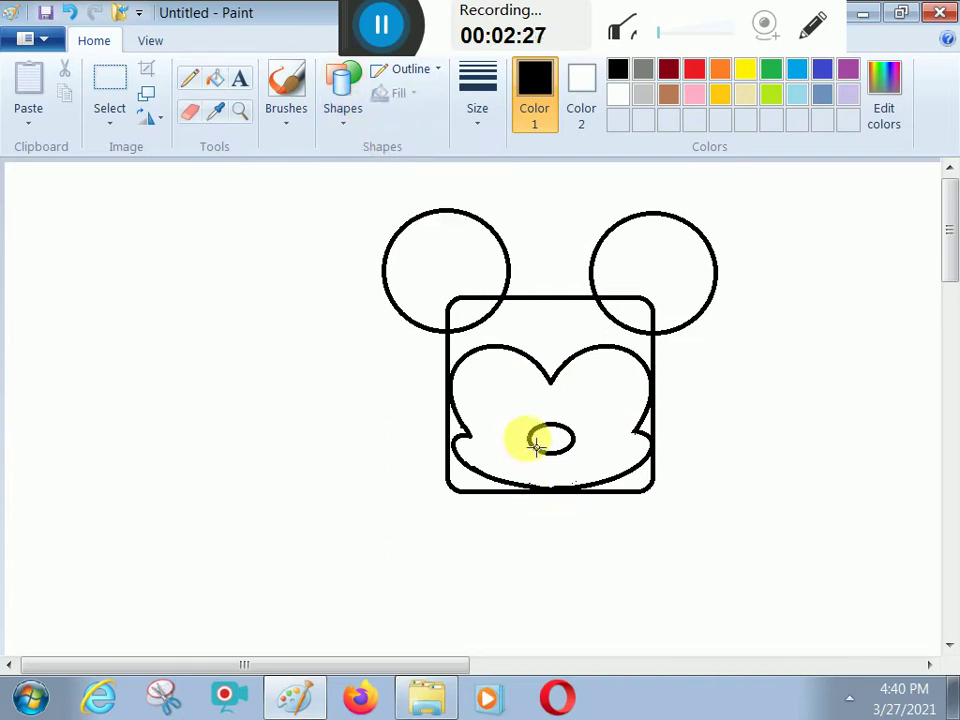
pyautogui.moveTo(529, 438)
pyautogui.mouseDown()
pyautogui.moveTo(479, 443)
pyautogui.moveTo(507, 429)
pyautogui.mouseUp()
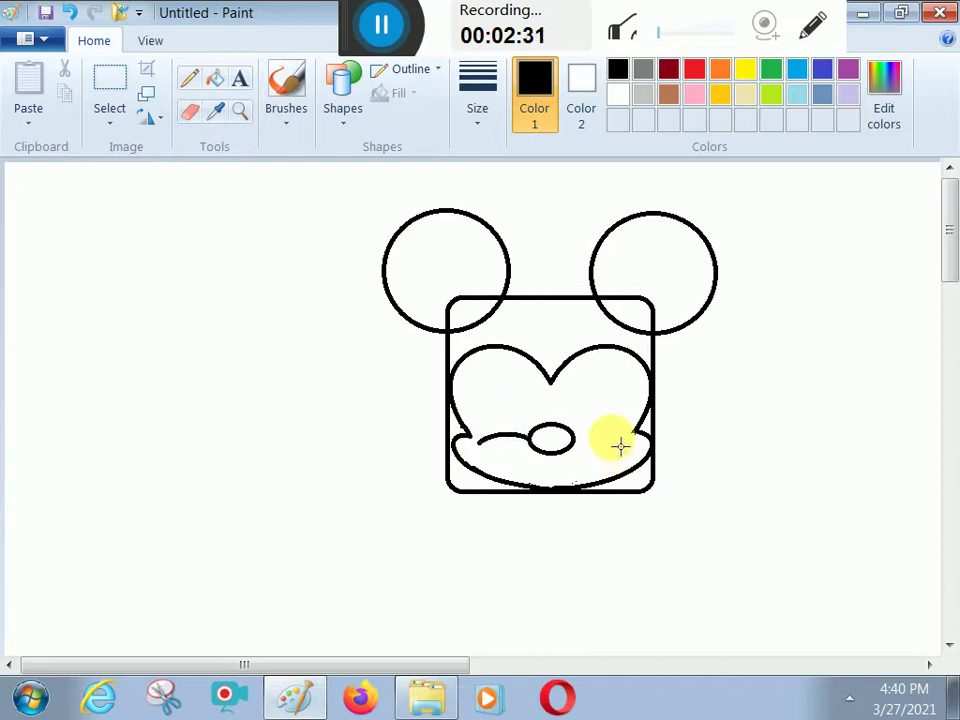
pyautogui.moveTo(612, 437)
pyautogui.mouseDown()
pyautogui.moveTo(578, 438)
pyautogui.moveTo(603, 436)
pyautogui.mouseUp()
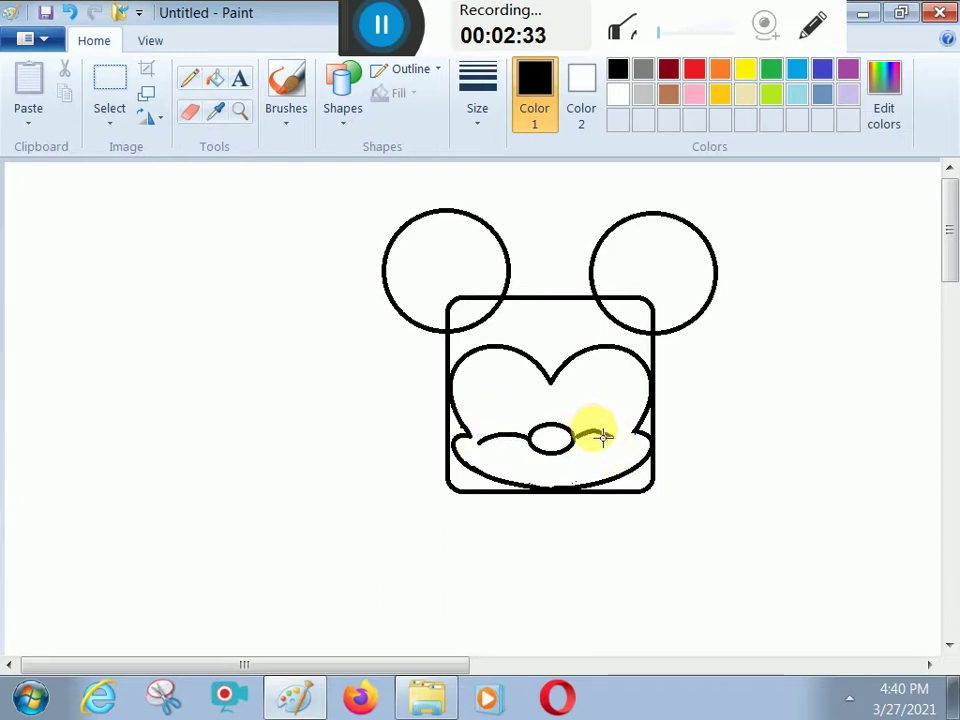
# Undo the curve on the nose's right side and redraw it as a short upward arch.
pyautogui.hotkey('ctrl', 'z')
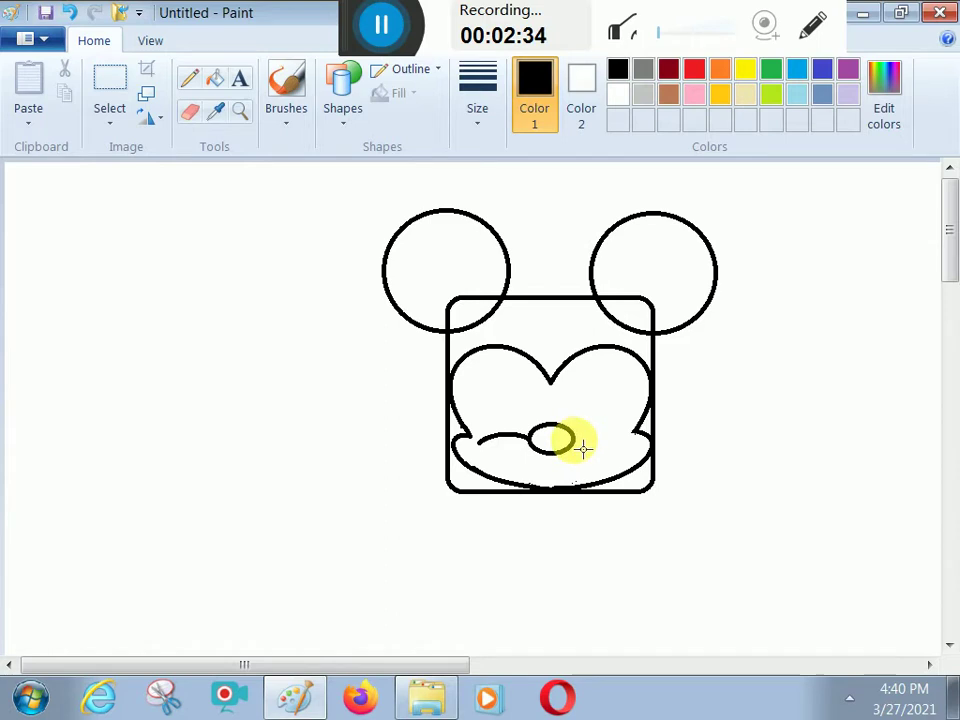
pyautogui.moveTo(575, 441)
pyautogui.mouseDown()
pyautogui.moveTo(617, 442)
pyautogui.moveTo(598, 433)
pyautogui.moveTo(612, 449)
pyautogui.mouseUp()
pyautogui.click(530, 447)
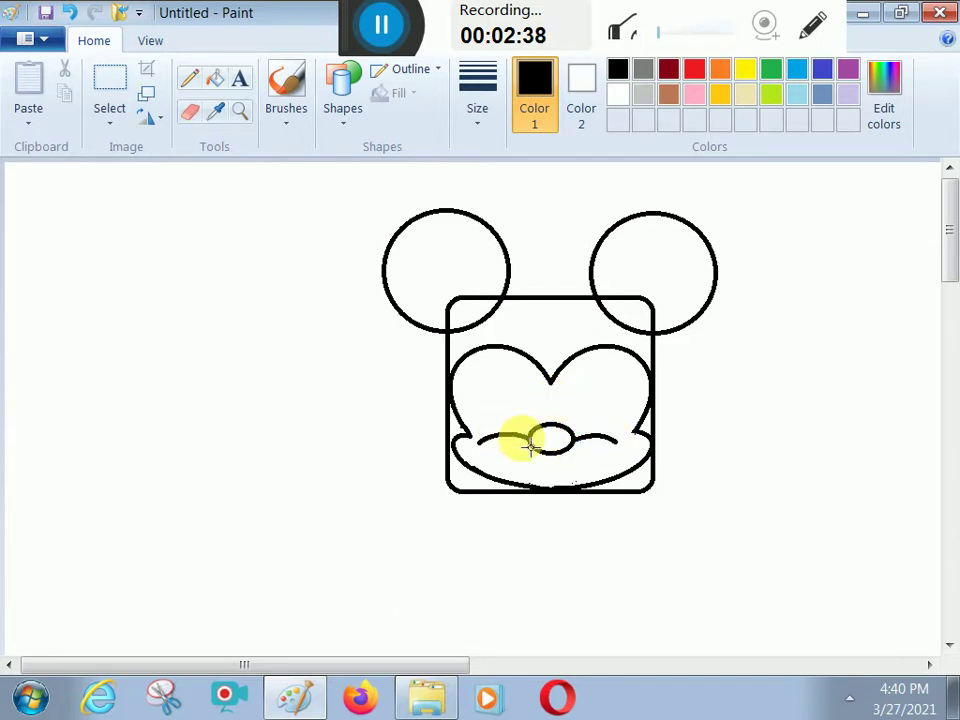
# Draw a tall arched eye outline above each curve beside the nose and a shallow smile curve below the nose.
pyautogui.moveTo(537, 444); pyautogui.dragTo(472, 370)
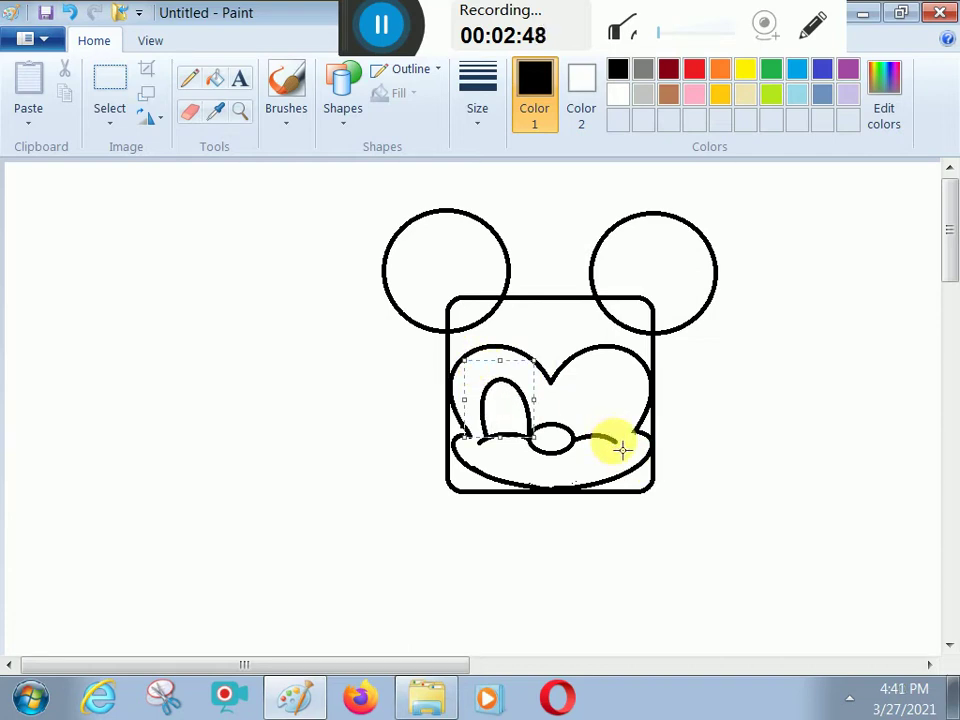
pyautogui.moveTo(622, 449); pyautogui.dragTo(579, 439)
pyautogui.moveTo(611, 377)
pyautogui.mouseDown()
pyautogui.moveTo(563, 362)
pyautogui.moveTo(626, 375)
pyautogui.moveTo(584, 443)
pyautogui.moveTo(596, 437)
pyautogui.moveTo(617, 448)
pyautogui.moveTo(575, 372)
pyautogui.moveTo(619, 403)
pyautogui.moveTo(632, 369)
pyautogui.mouseUp()
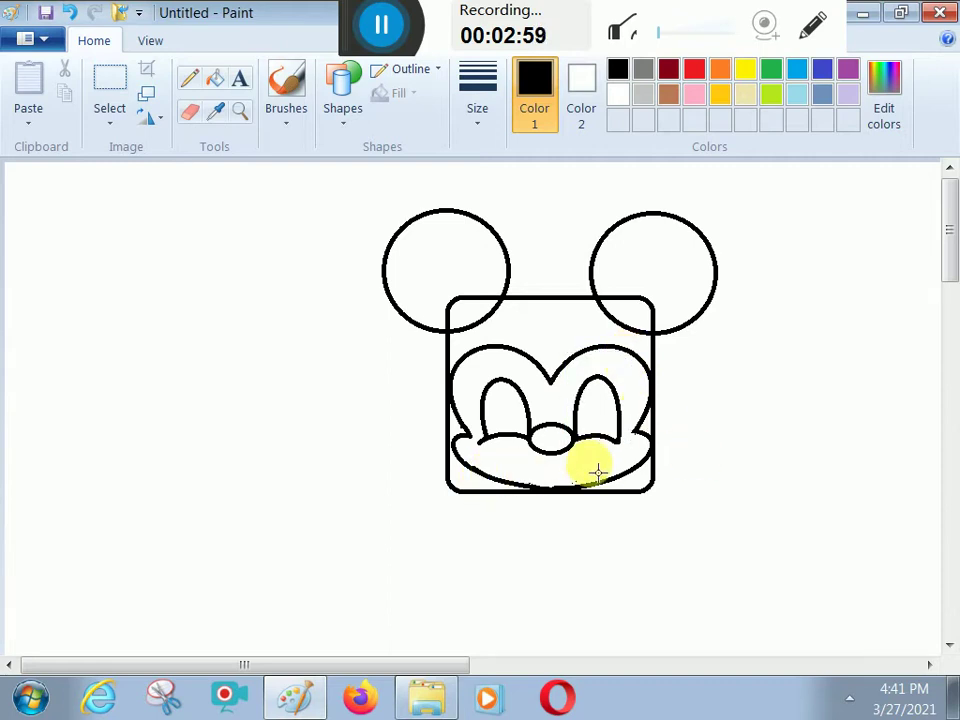
pyautogui.moveTo(597, 471); pyautogui.dragTo(565, 483)
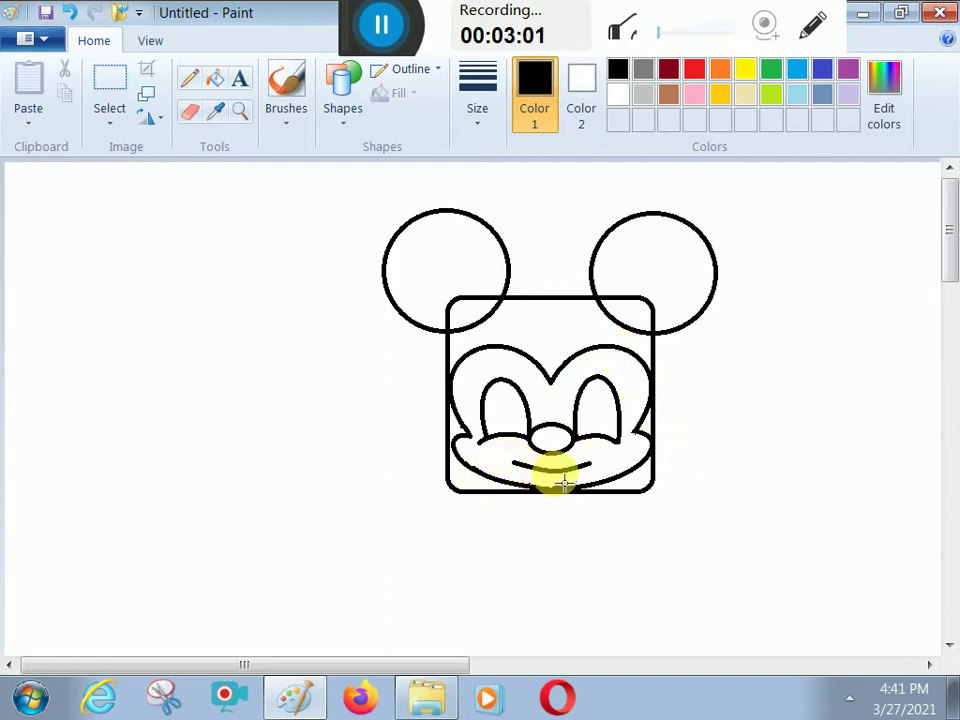
pyautogui.click(611, 446)
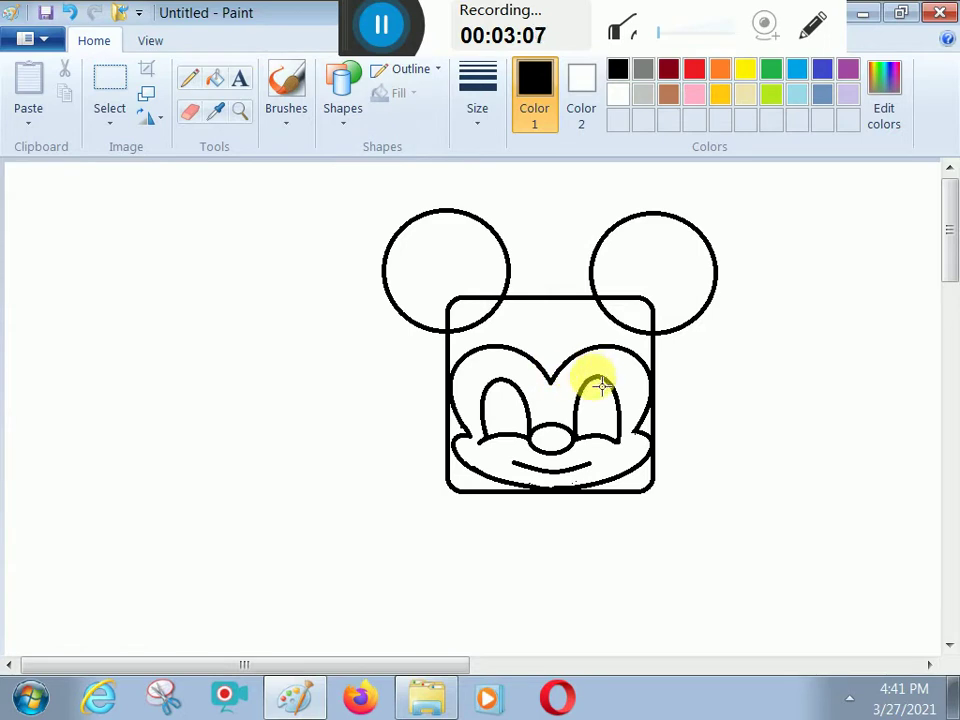
# Draw a curved pupil edge inside each eye, bowed outward from near the eye's top to its base.
pyautogui.moveTo(585, 377)
pyautogui.mouseDown()
pyautogui.moveTo(608, 448)
pyautogui.moveTo(612, 391)
pyautogui.mouseUp()
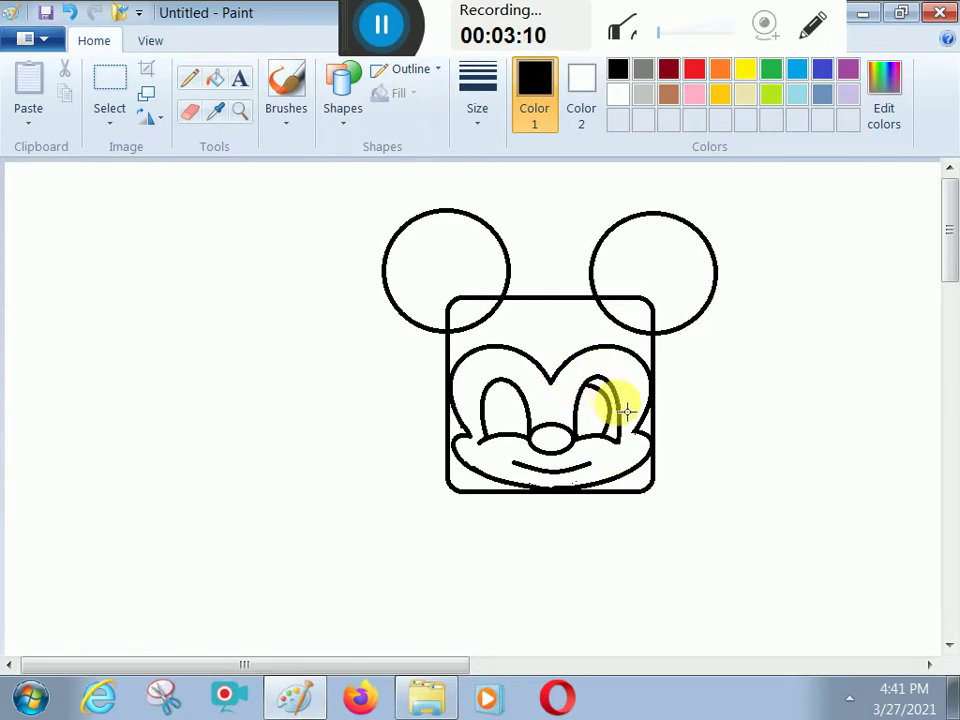
pyautogui.click(669, 395)
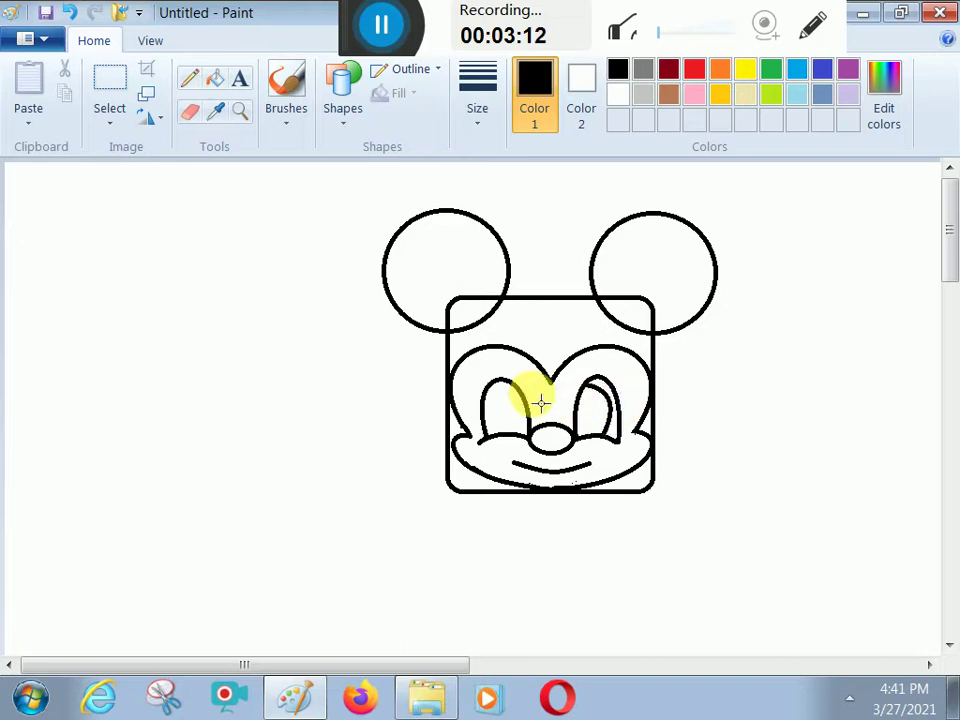
pyautogui.moveTo(517, 389)
pyautogui.mouseDown()
pyautogui.moveTo(500, 431)
pyautogui.moveTo(493, 390)
pyautogui.moveTo(494, 427)
pyautogui.mouseUp()
pyautogui.click(628, 377)
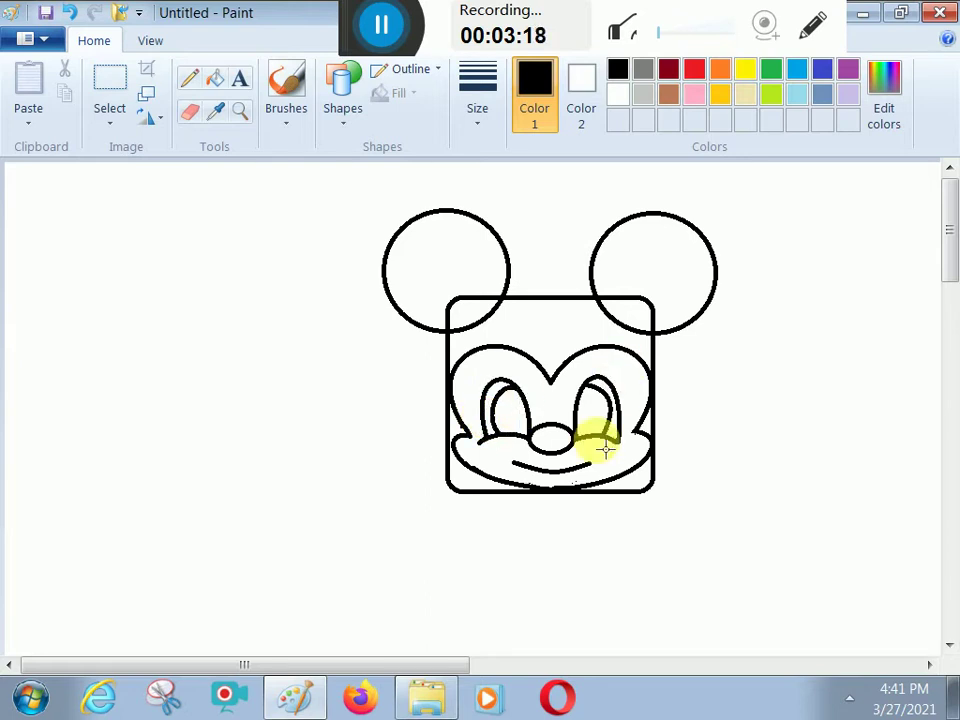
# Fill both ears, the forehead and the areas outside the cheeks and jaw with black.
pyautogui.click(217, 82)
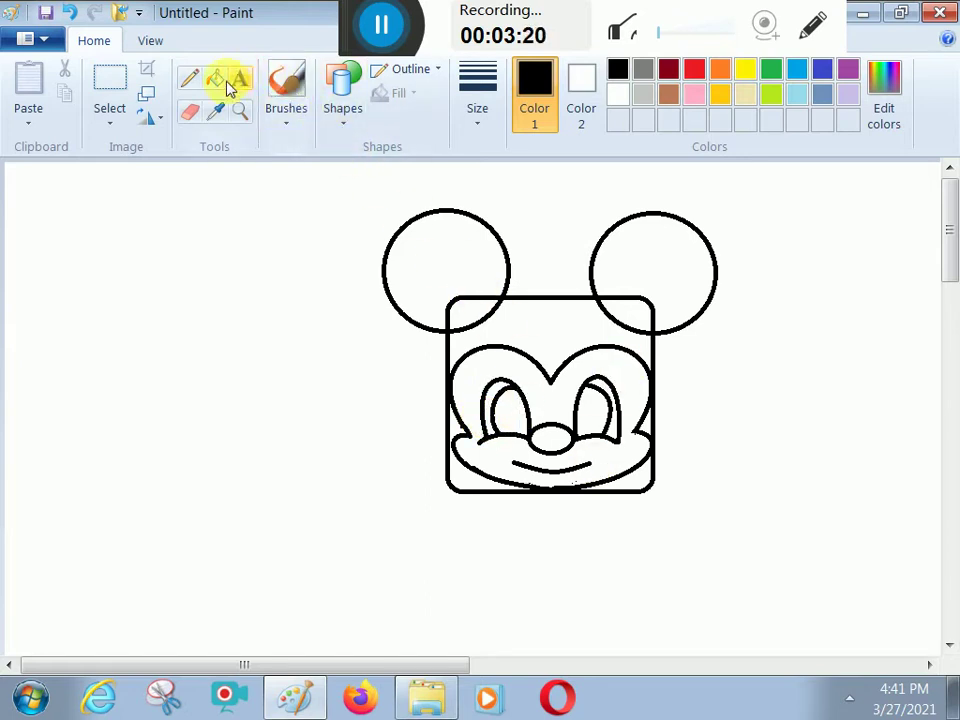
pyautogui.click(643, 279)
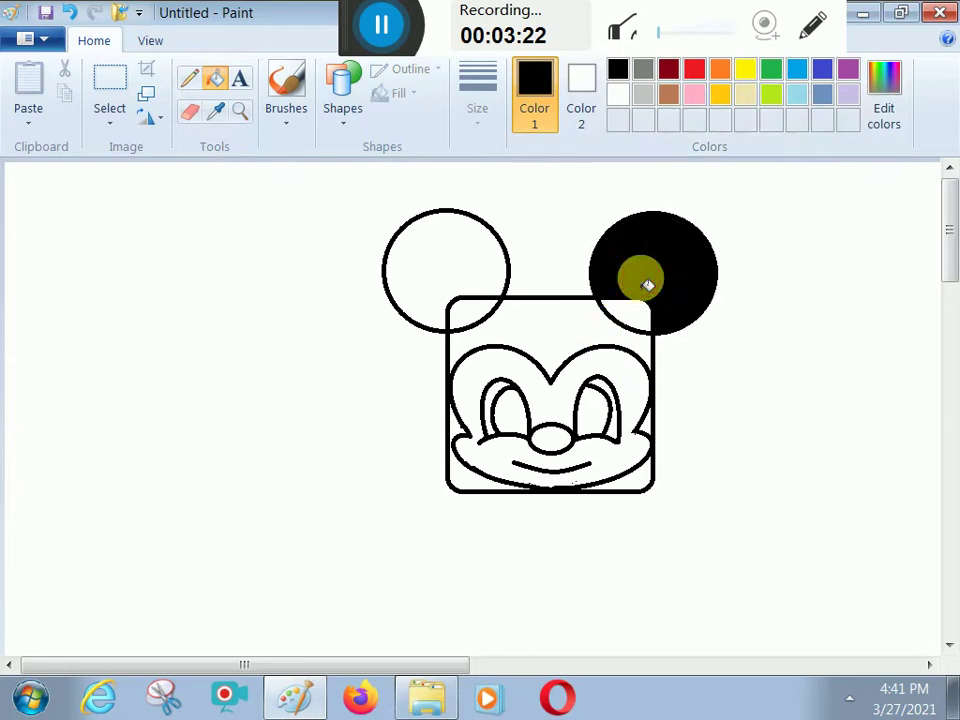
pyautogui.click(452, 276)
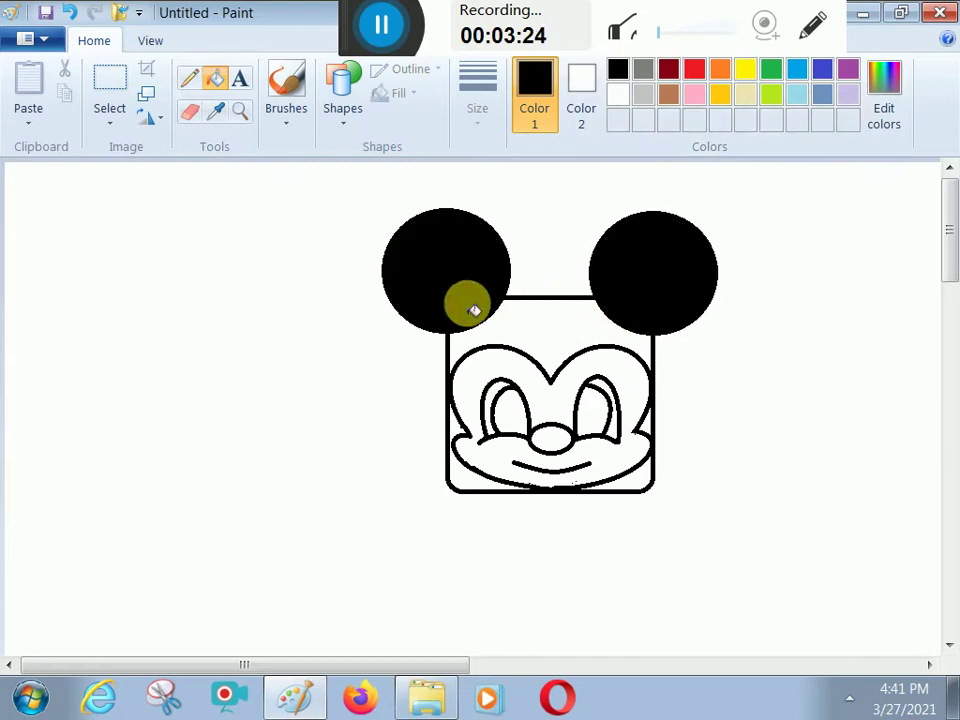
pyautogui.click(579, 343)
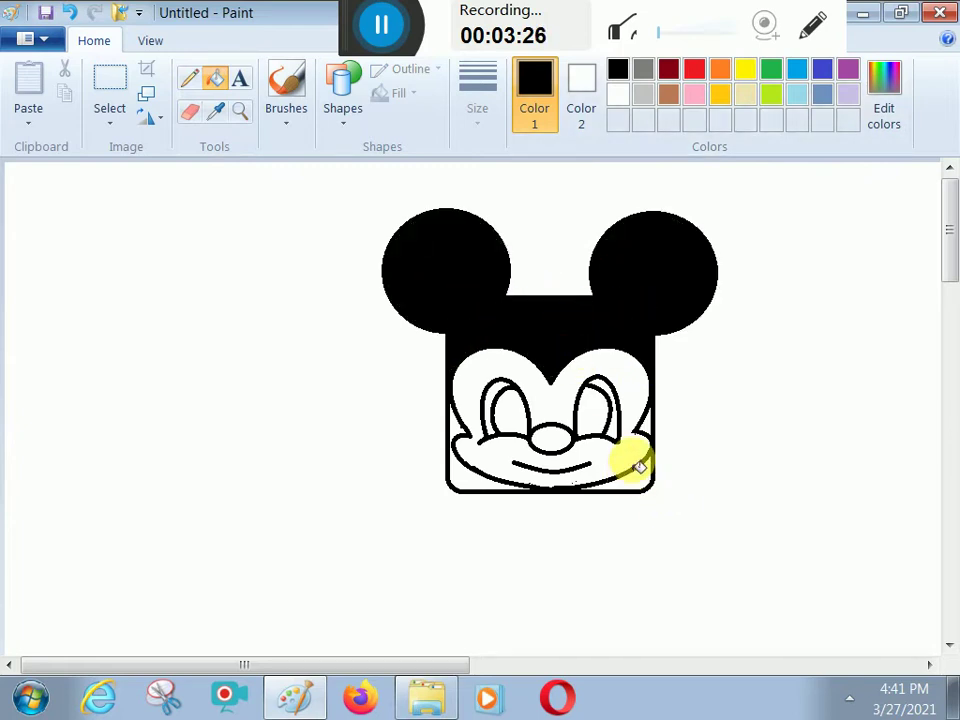
pyautogui.click(651, 436)
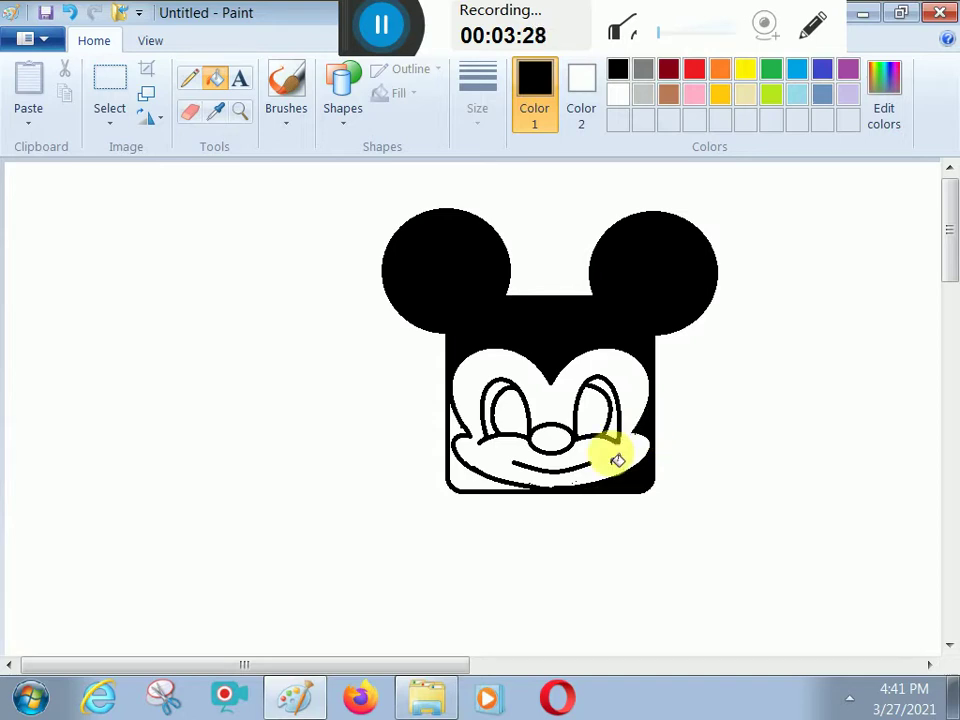
pyautogui.click(458, 466)
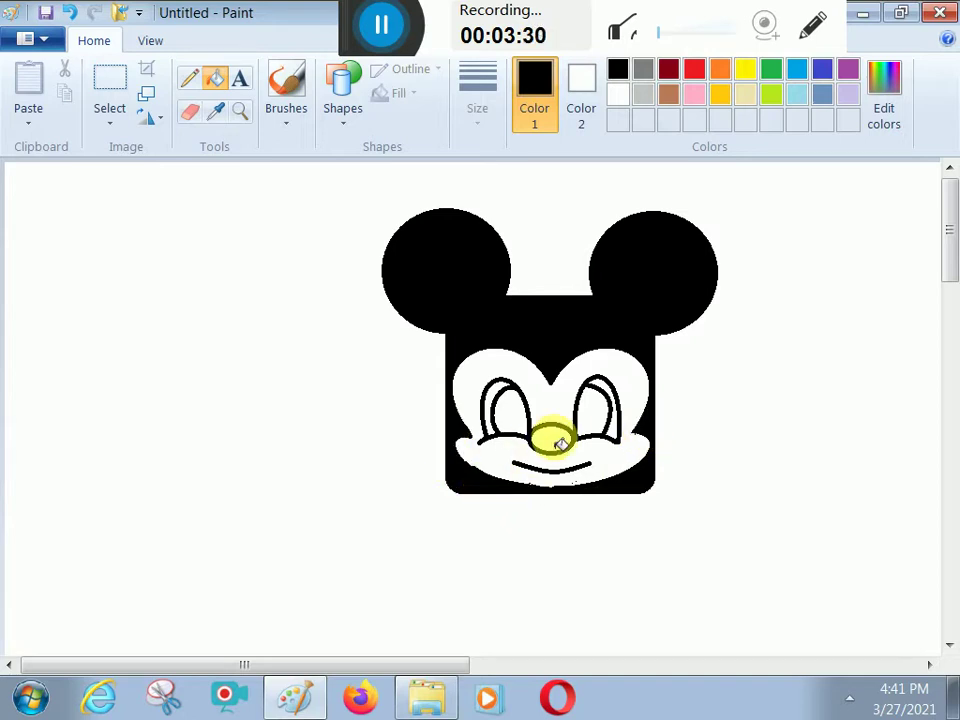
# Fill the oval nose with red and both pupils with black.
pyautogui.click(694, 72)
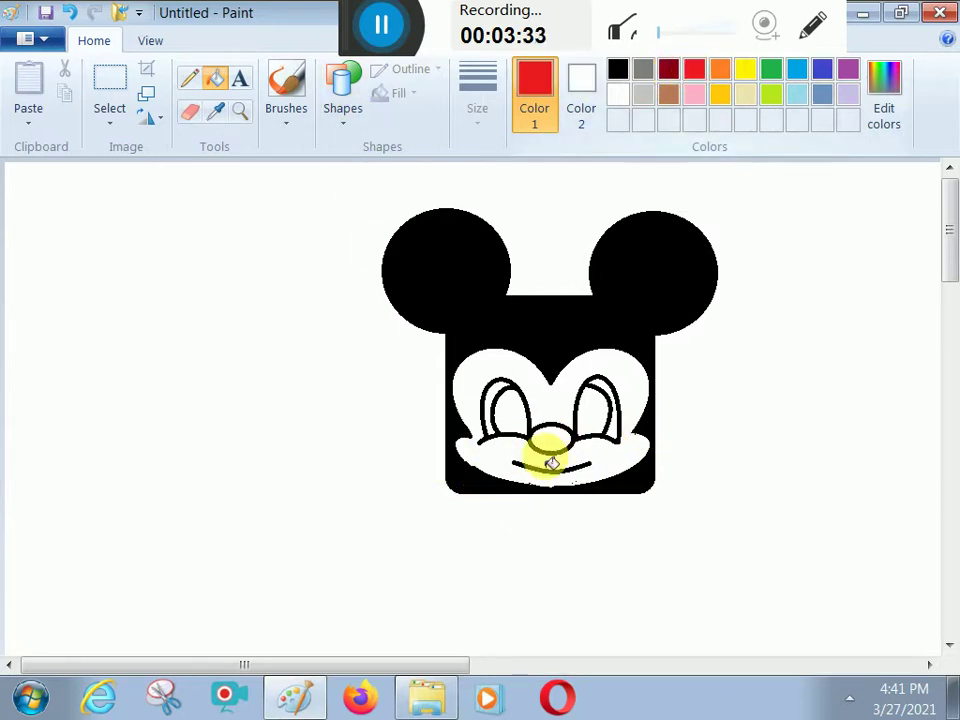
pyautogui.click(550, 442)
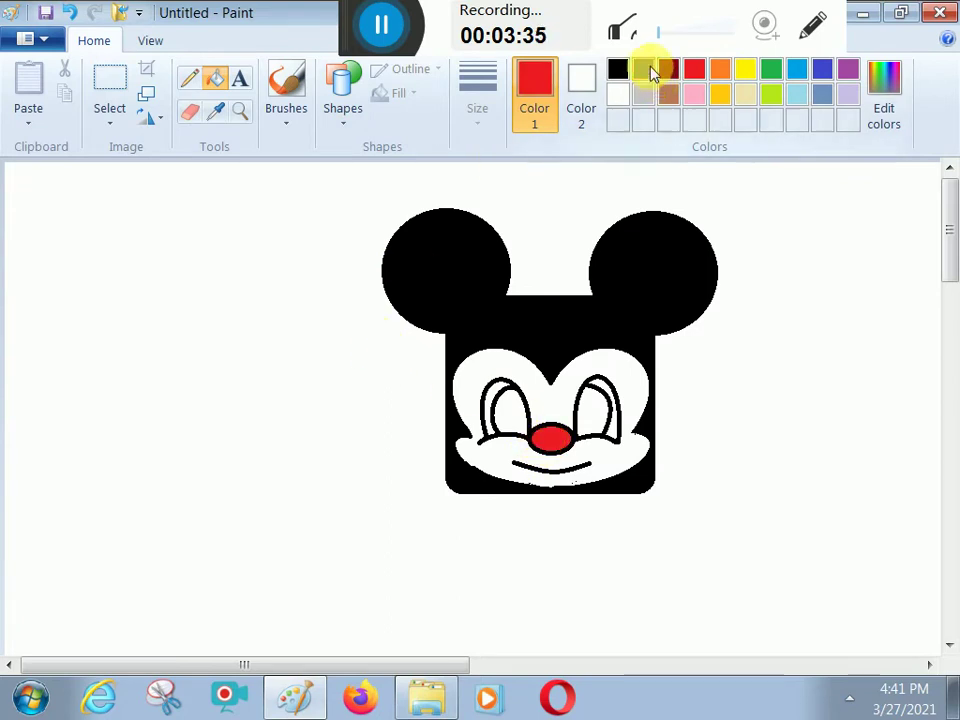
pyautogui.click(617, 69)
pyautogui.click(521, 417)
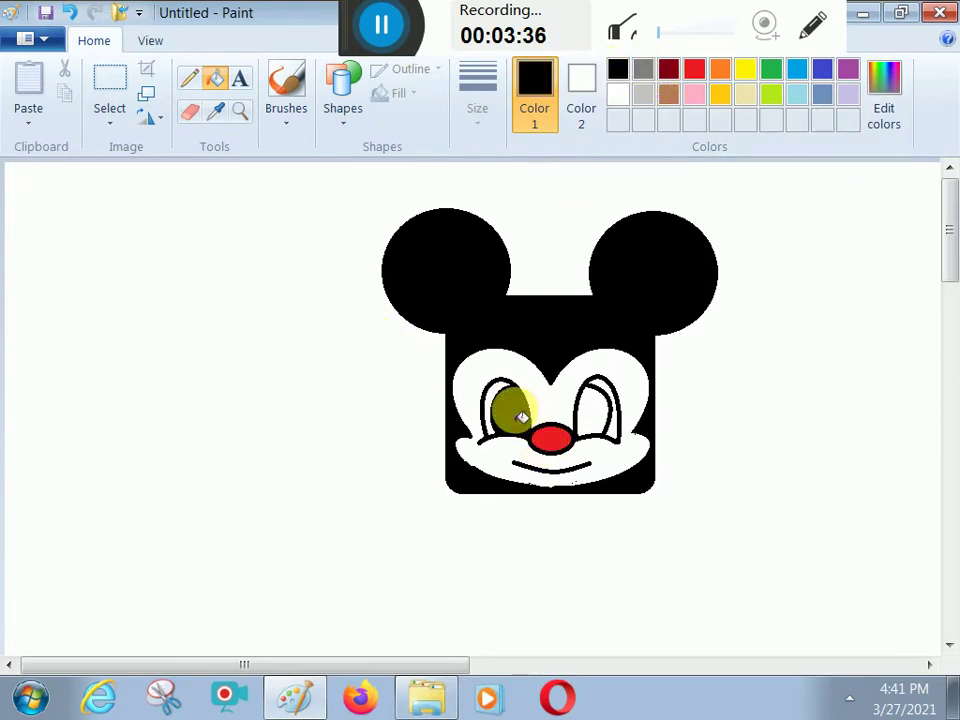
pyautogui.click(604, 410)
# Draw white-outlined oval highlights: a larger one above a smaller one in each pupil, and a tiny one on the nose.
pyautogui.click(343, 110)
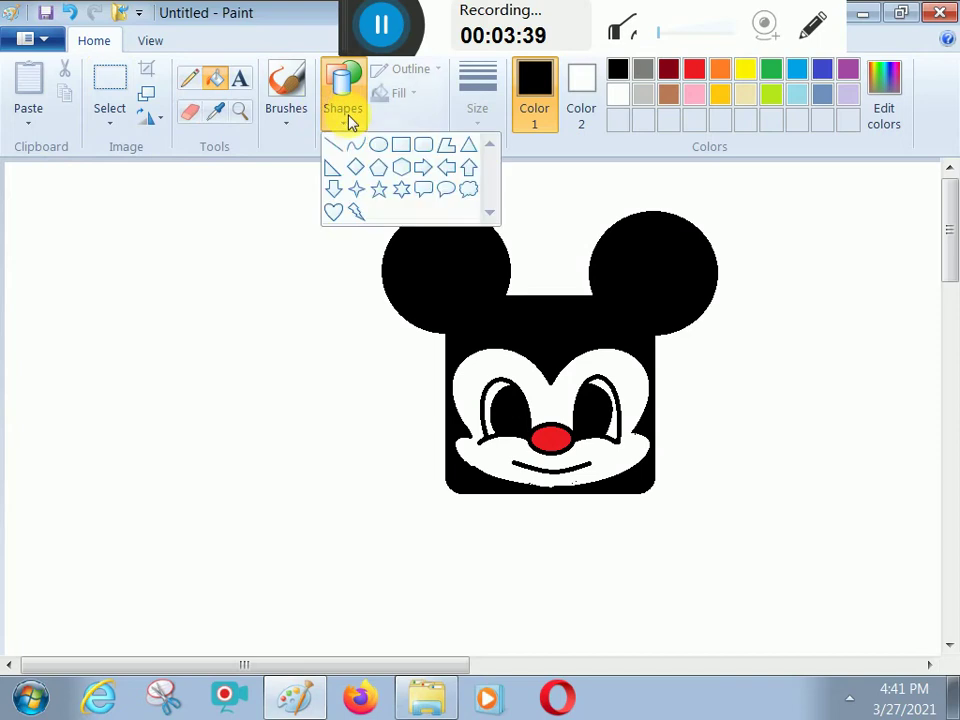
pyautogui.click(376, 145)
pyautogui.click(617, 93)
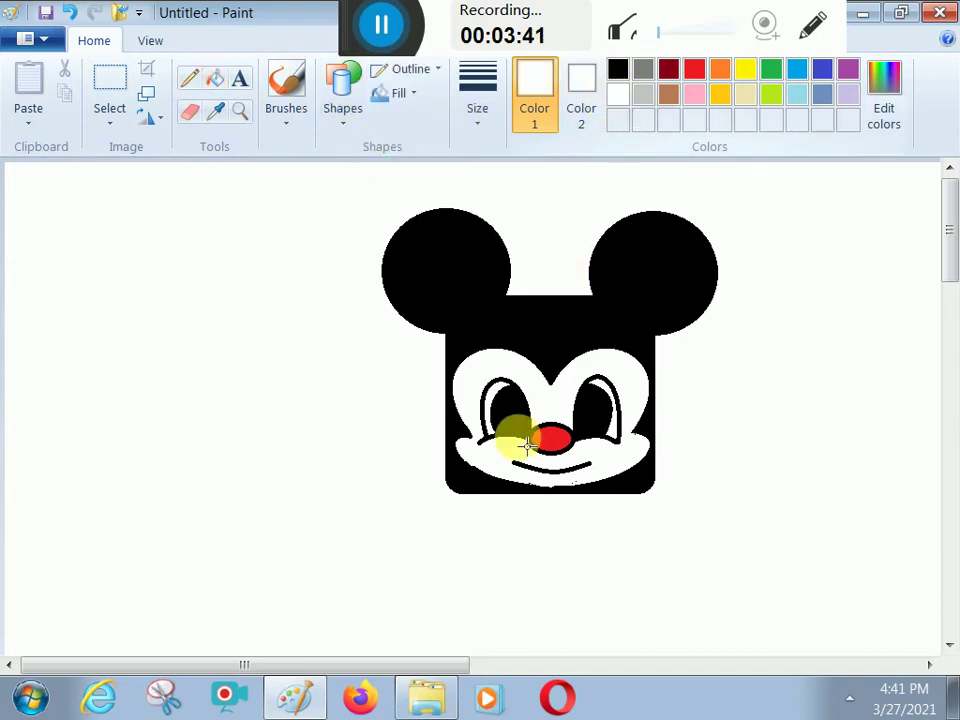
pyautogui.moveTo(499, 400); pyautogui.dragTo(520, 428)
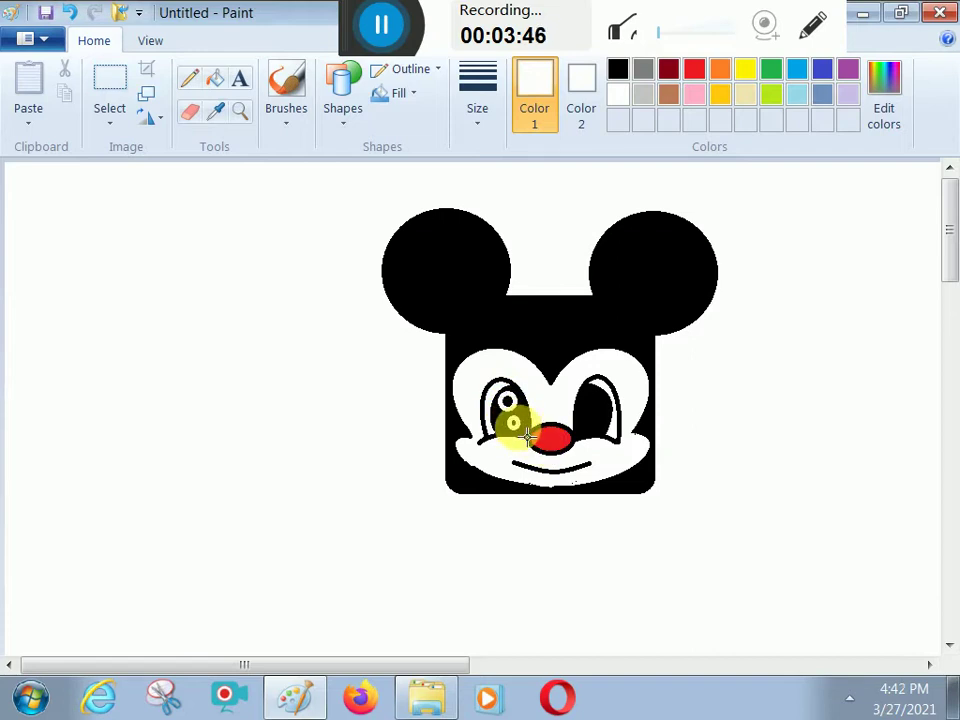
pyautogui.moveTo(579, 386); pyautogui.dragTo(606, 411)
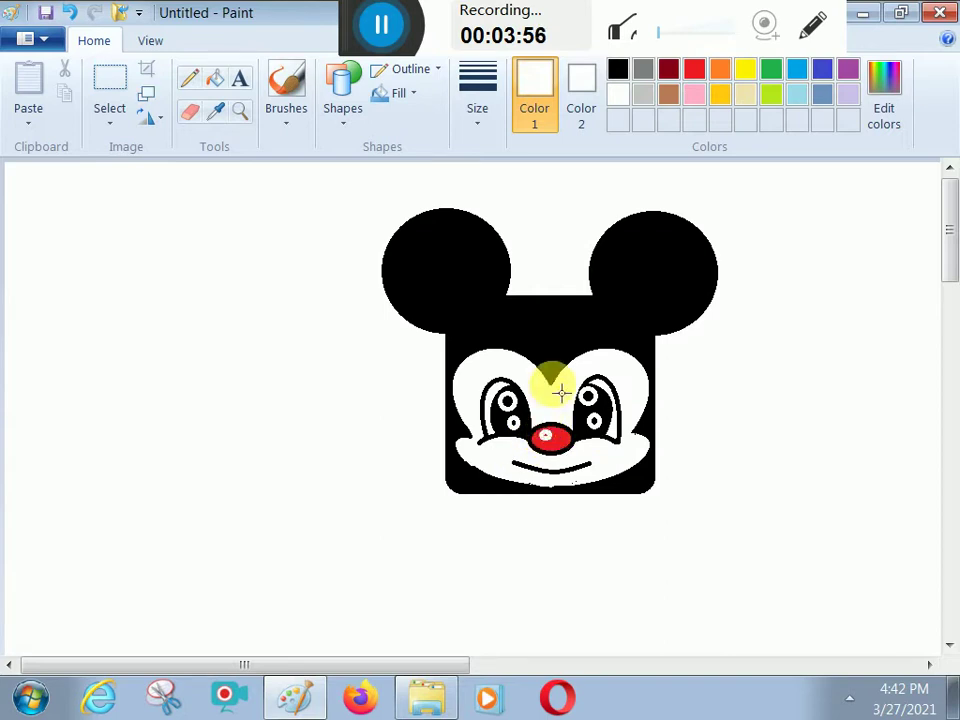
# Fill the oval highlights in both pupils and on the nose with white.
pyautogui.click(222, 80)
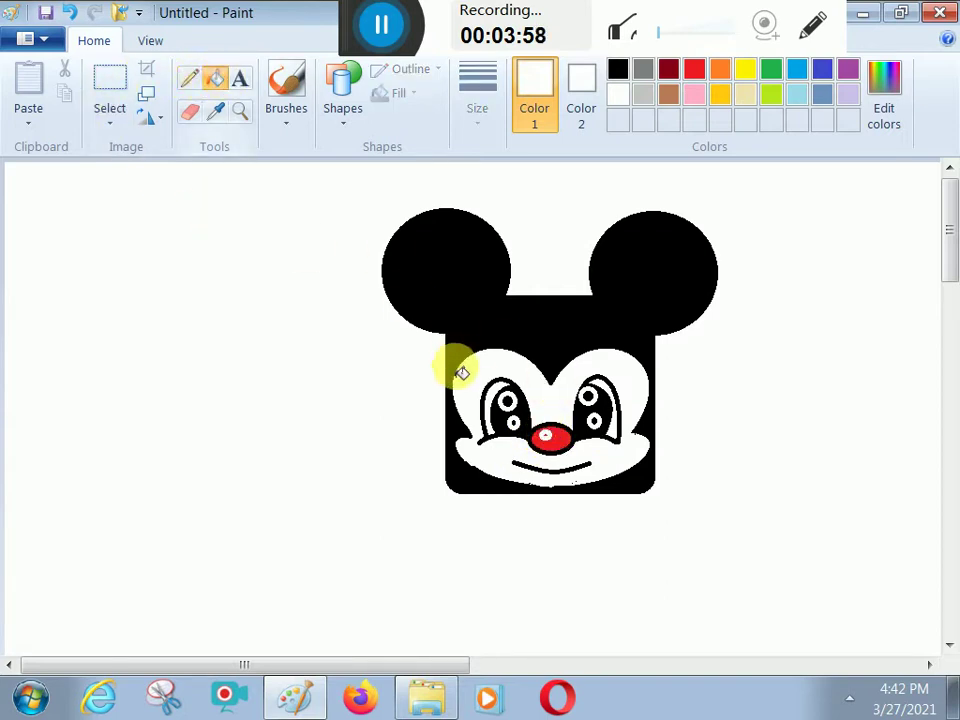
pyautogui.click(514, 404)
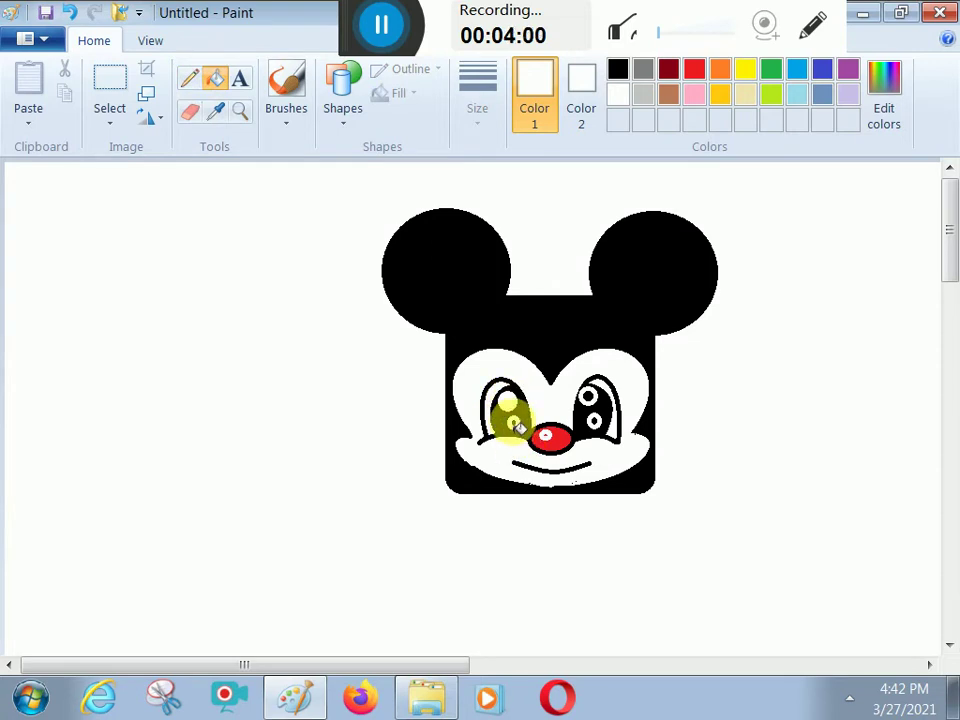
pyautogui.click(578, 396)
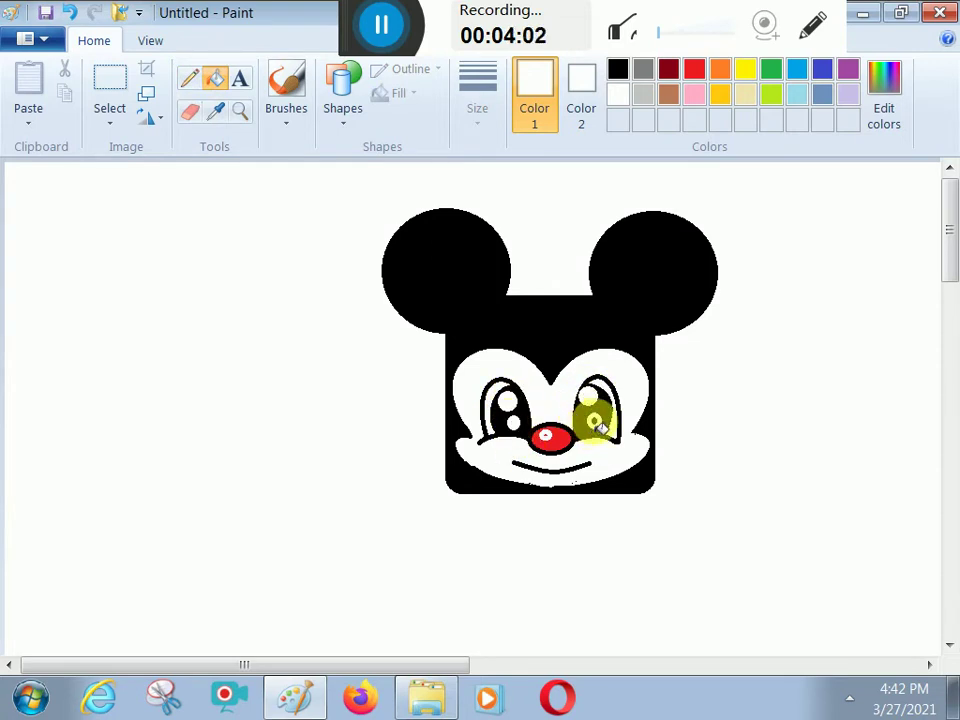
pyautogui.click(548, 438)
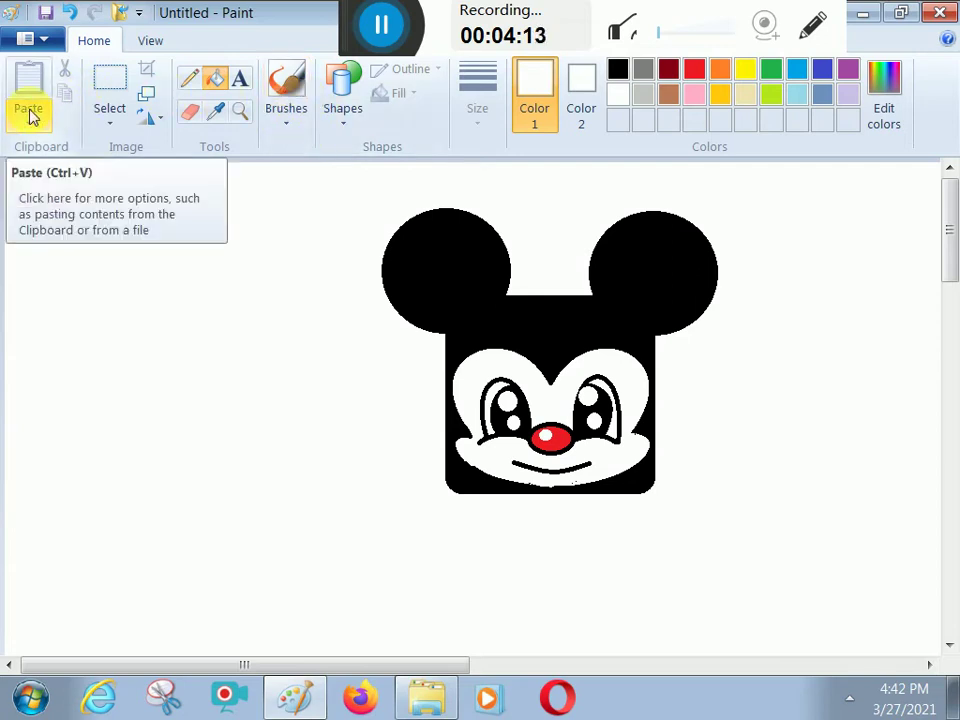
# Select the whole face with a rectangular selection and move it to the right side of the canvas.
pyautogui.click(116, 118)
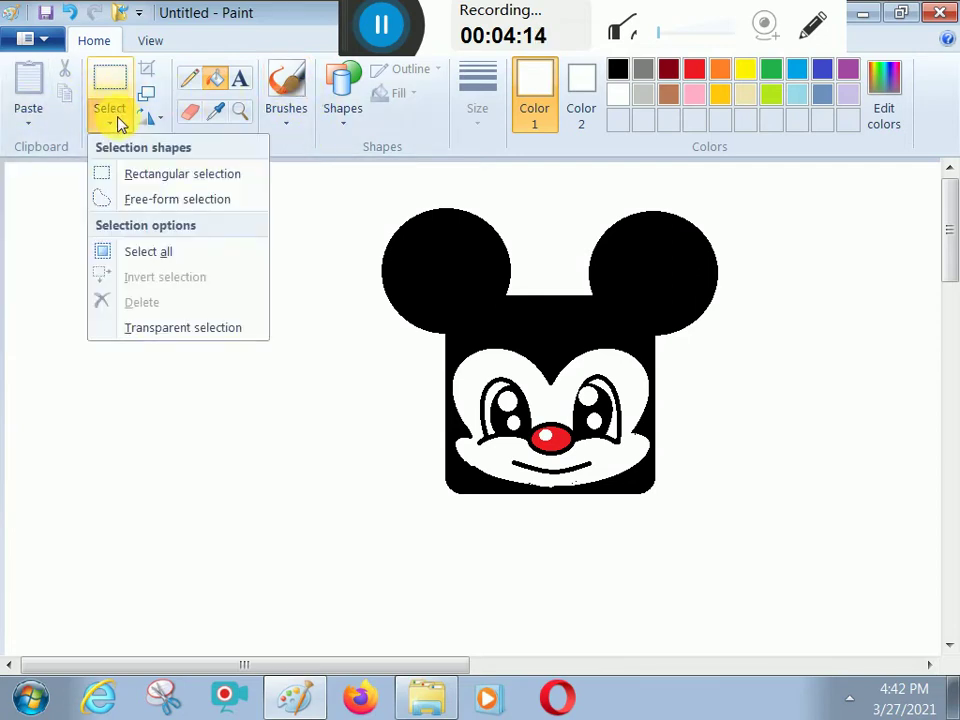
pyautogui.click(129, 175)
pyautogui.moveTo(364, 192)
pyautogui.mouseDown()
pyautogui.moveTo(776, 491)
pyautogui.moveTo(744, 516)
pyautogui.mouseUp()
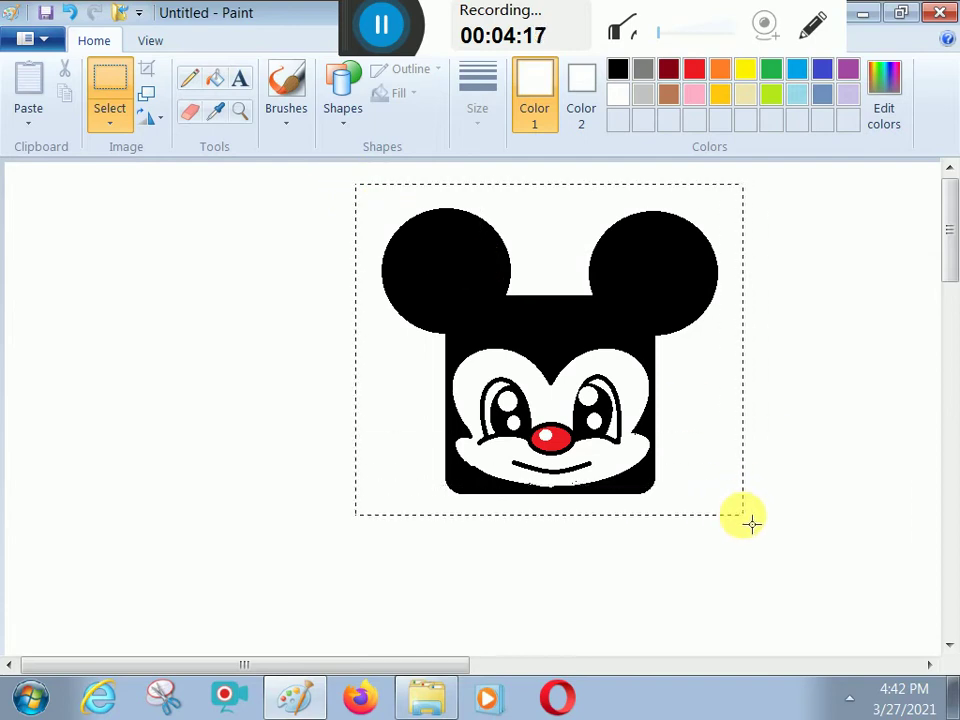
pyautogui.moveTo(581, 422)
pyautogui.mouseDown()
pyautogui.moveTo(740, 462)
pyautogui.moveTo(737, 454)
pyautogui.moveTo(748, 489)
pyautogui.mouseUp()
# Copy the selected face, paste it and place the duplicate level with the original on its left, then deselect it.
pyautogui.rightClick(720, 424)
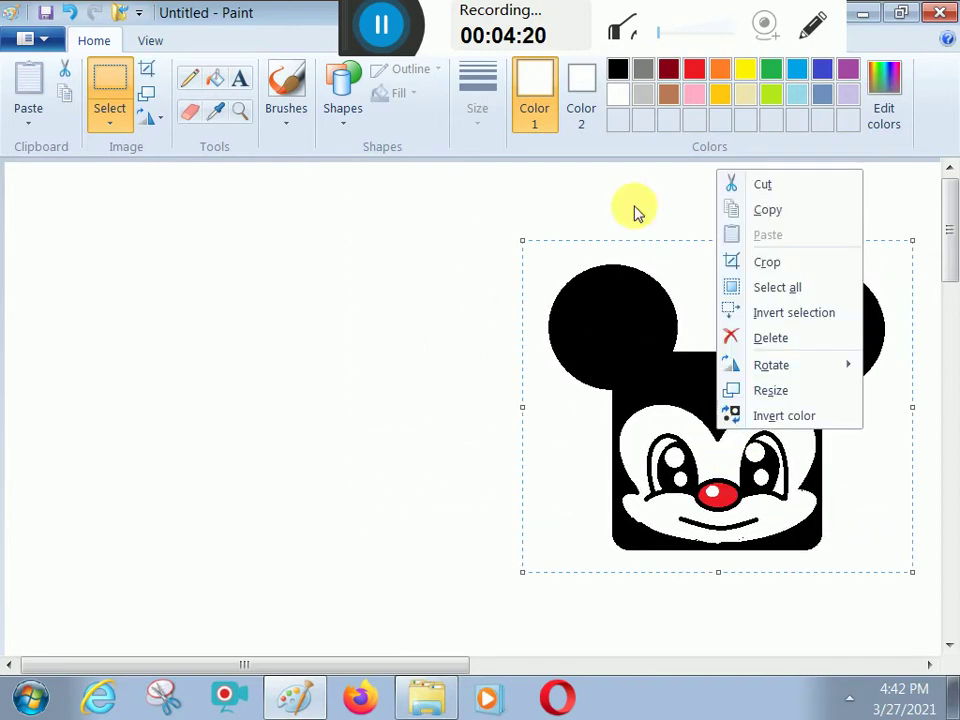
pyautogui.click(765, 210)
pyautogui.rightClick(171, 238)
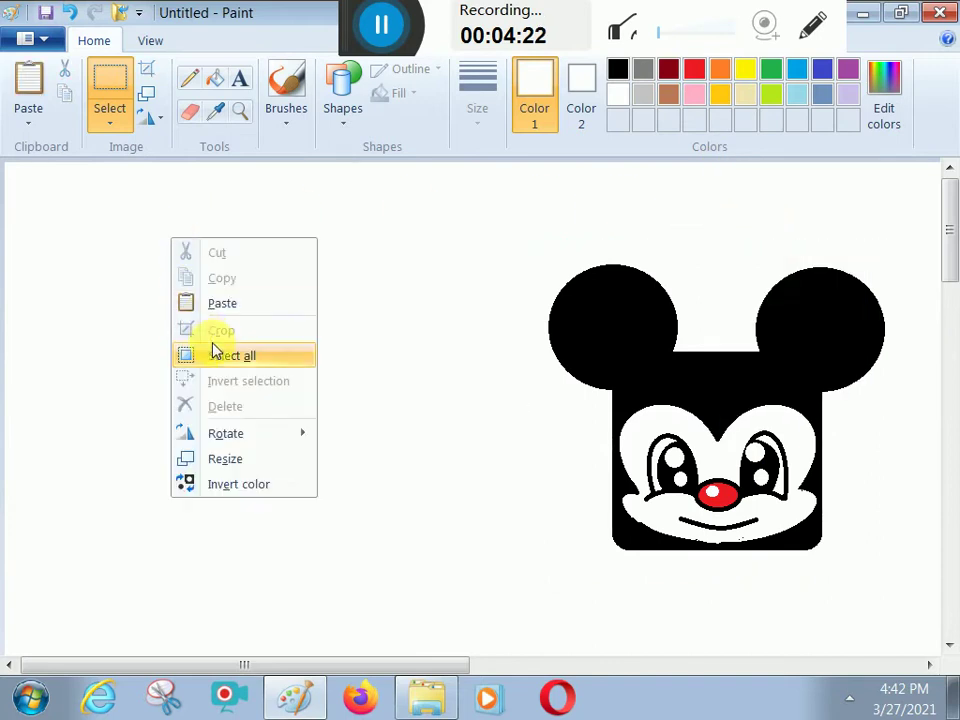
pyautogui.rightClick(445, 313)
pyautogui.click(516, 386)
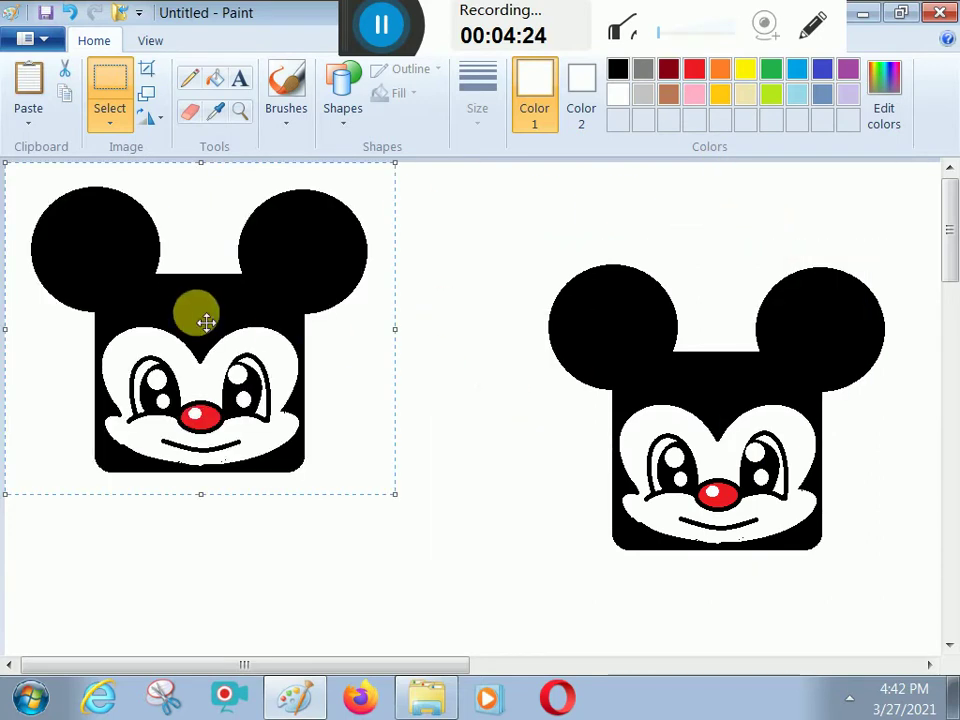
pyautogui.moveTo(79, 317); pyautogui.dragTo(232, 443)
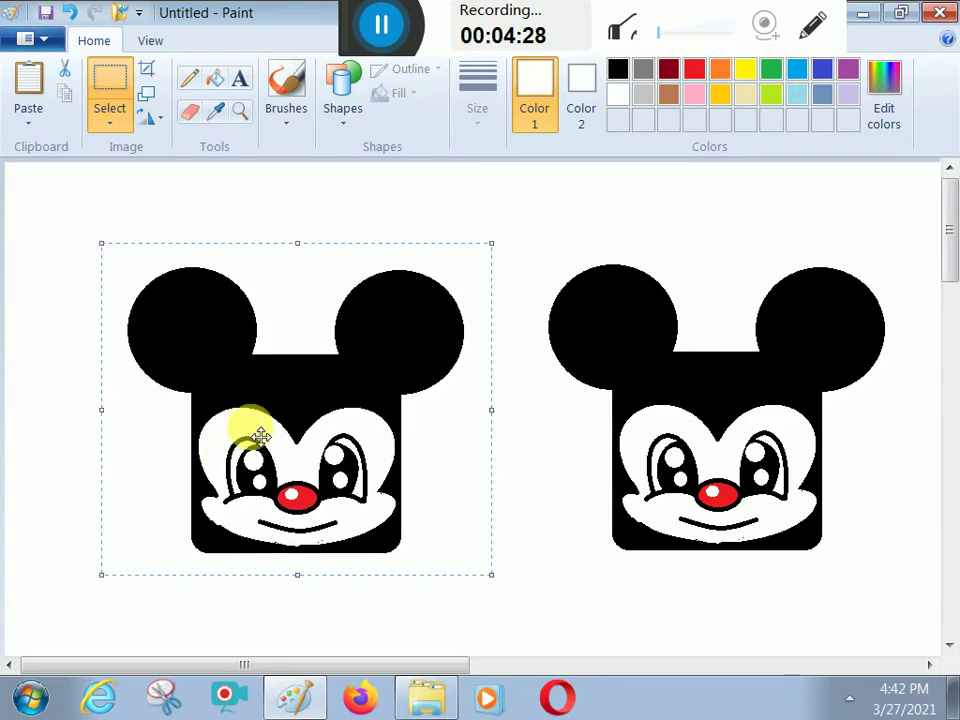
pyautogui.click(608, 465)
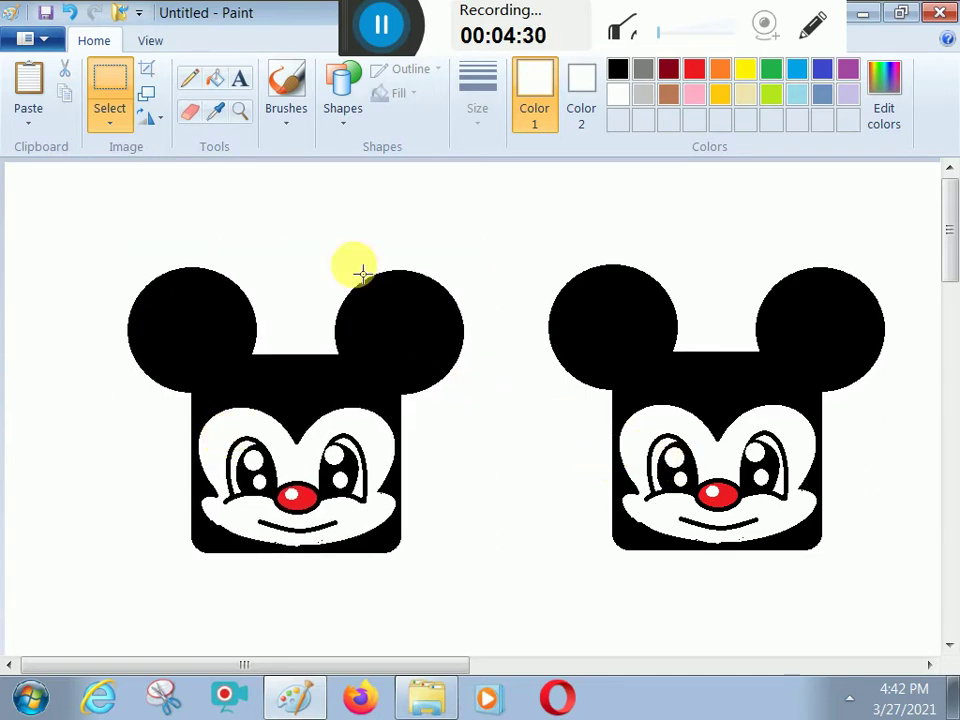
# Draw two short black curved eyelashes at the outer side of each eye on the right-hand face.
pyautogui.click(339, 124)
pyautogui.click(355, 145)
pyautogui.click(610, 72)
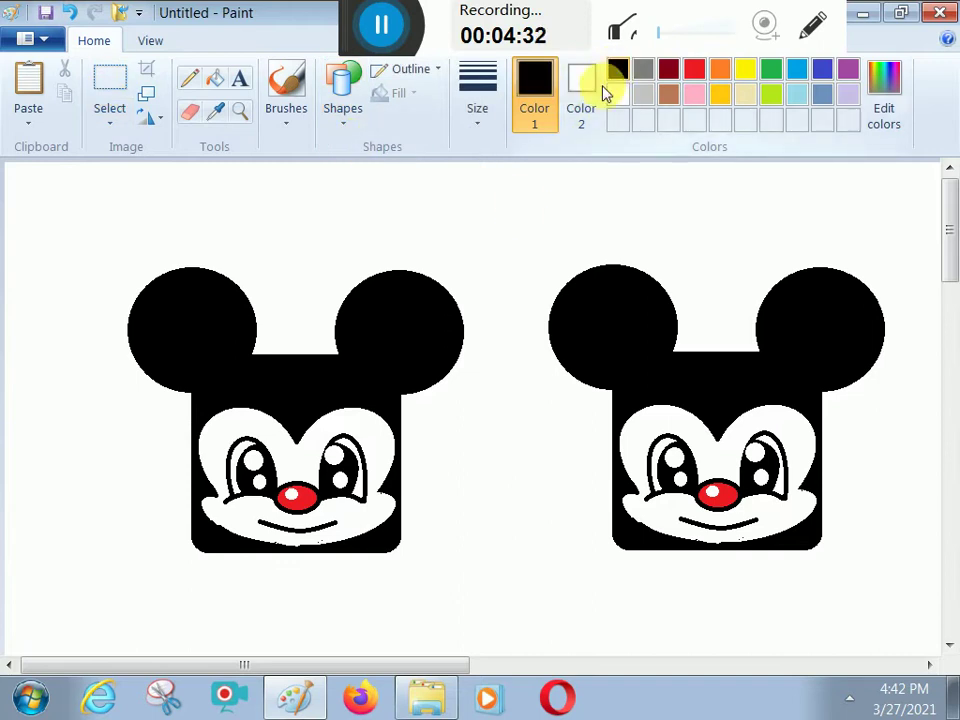
pyautogui.moveTo(240, 455); pyautogui.dragTo(226, 458)
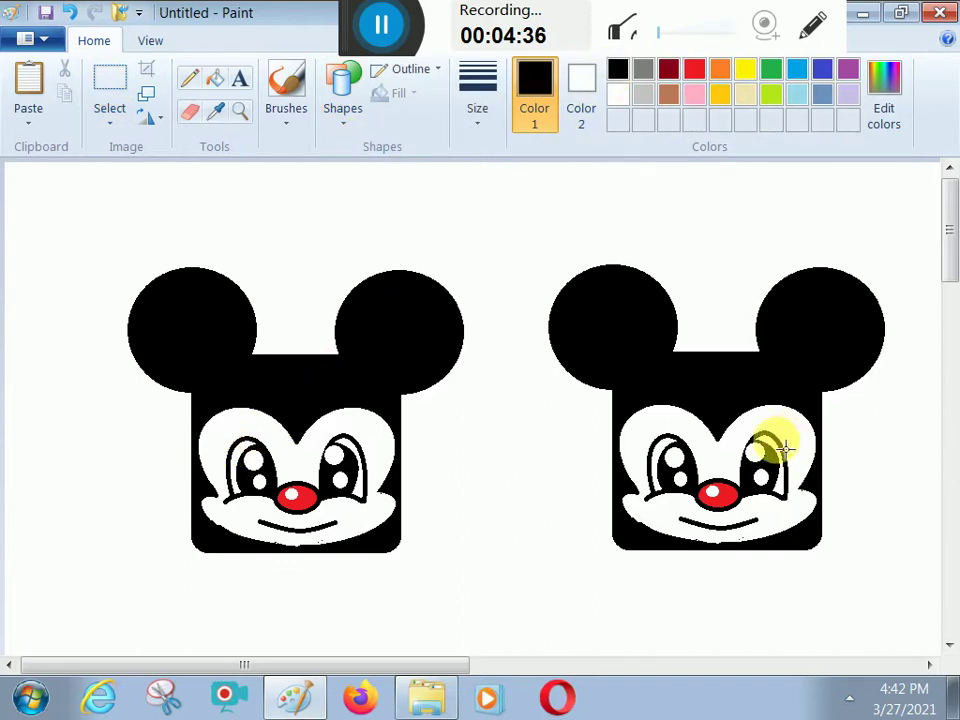
pyautogui.moveTo(785, 448); pyautogui.dragTo(802, 446)
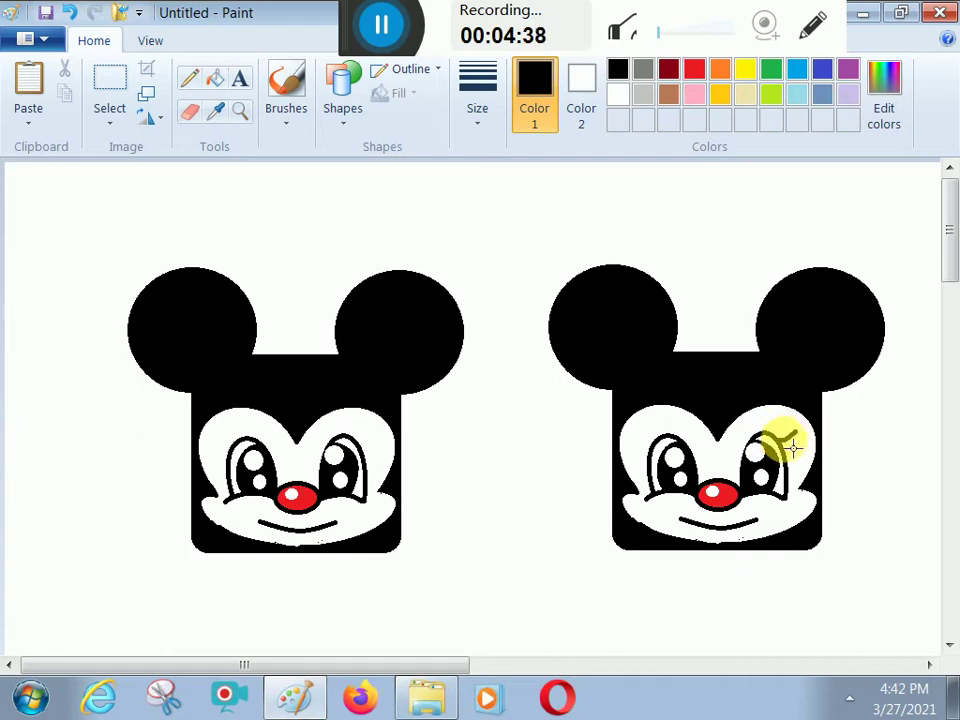
pyautogui.moveTo(797, 447)
pyautogui.mouseDown()
pyautogui.moveTo(836, 446)
pyautogui.moveTo(790, 455)
pyautogui.mouseUp()
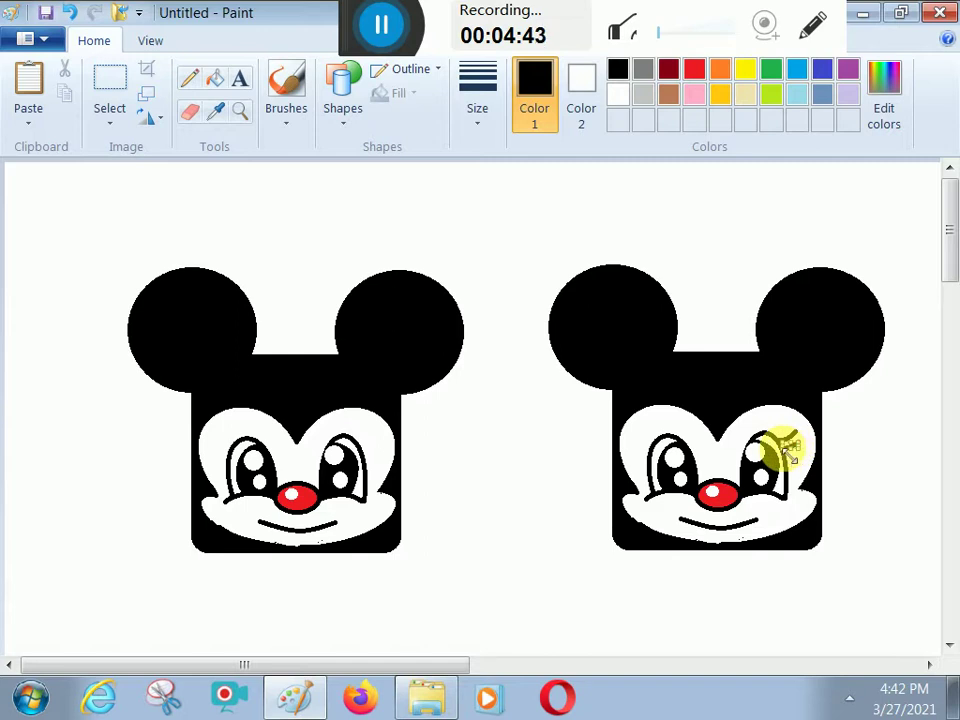
pyautogui.click(834, 452)
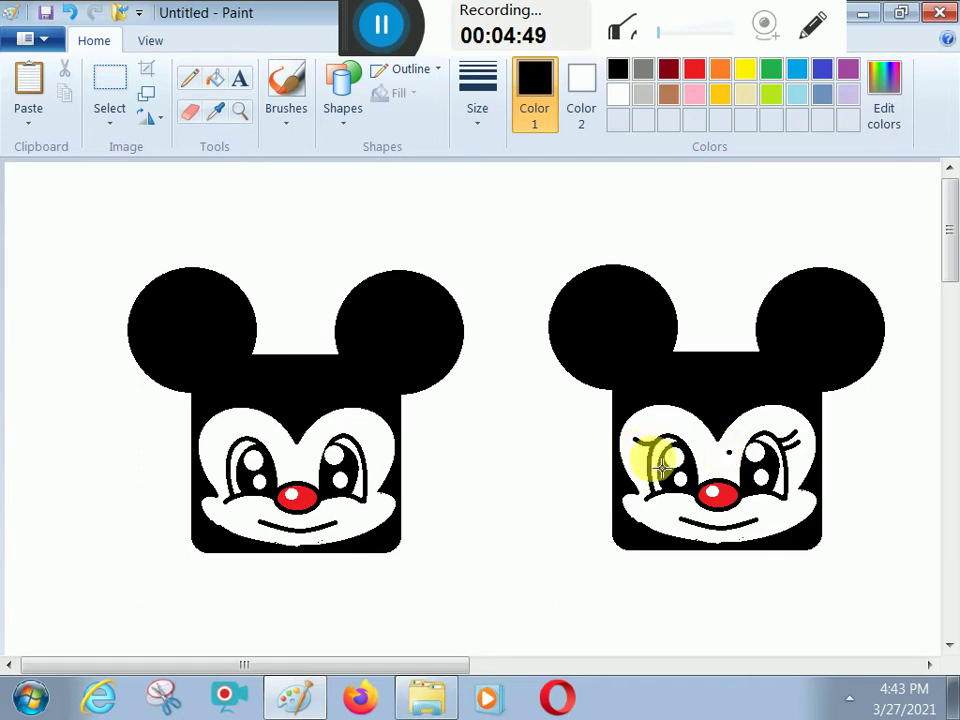
pyautogui.moveTo(636, 452); pyautogui.dragTo(646, 461)
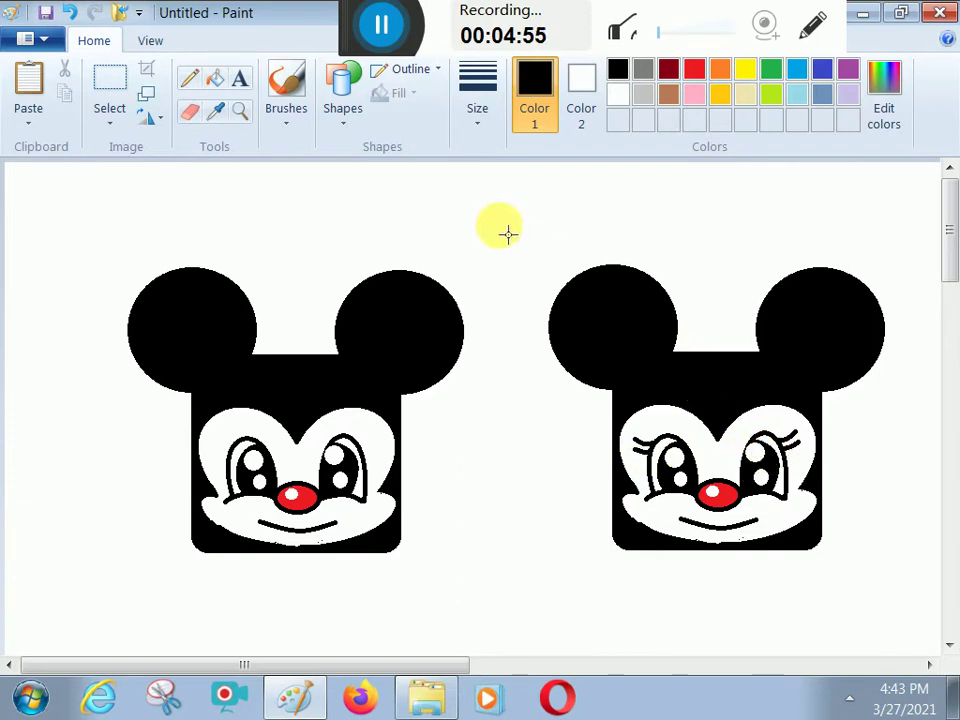
# Draw the outlines of two slanted bow loops in black curves above and between the two faces.
pyautogui.moveTo(546, 225)
pyautogui.mouseDown()
pyautogui.moveTo(611, 193)
pyautogui.moveTo(564, 189)
pyautogui.moveTo(583, 192)
pyautogui.moveTo(585, 178)
pyautogui.moveTo(558, 250)
pyautogui.moveTo(685, 209)
pyautogui.moveTo(663, 235)
pyautogui.mouseUp()
pyautogui.click(749, 222)
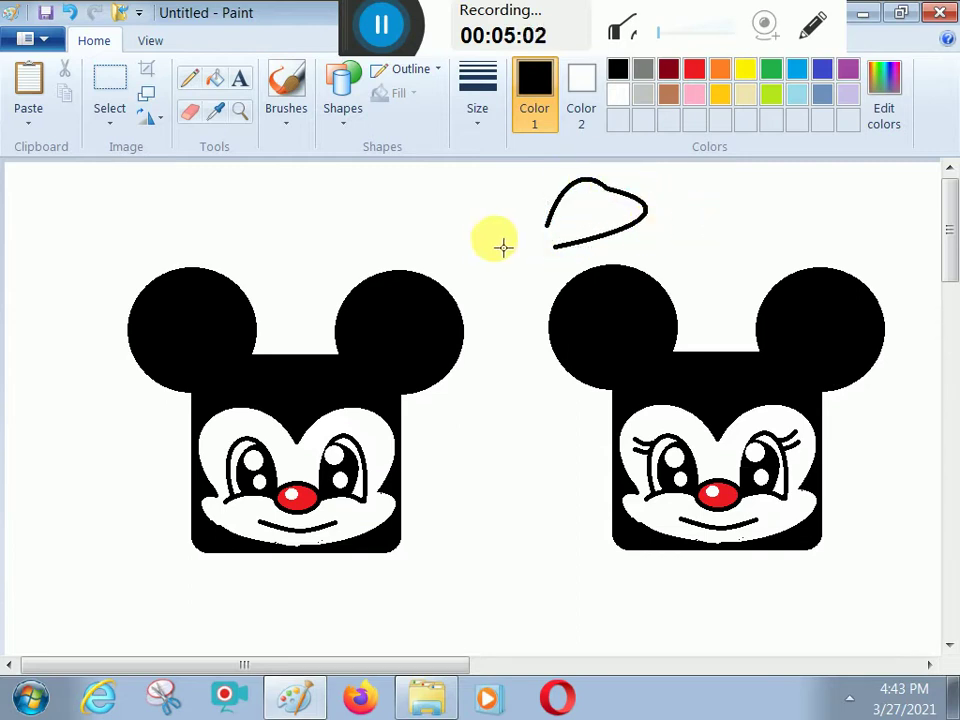
pyautogui.moveTo(536, 235)
pyautogui.mouseDown()
pyautogui.moveTo(465, 256)
pyautogui.moveTo(453, 228)
pyautogui.moveTo(459, 244)
pyautogui.moveTo(572, 257)
pyautogui.moveTo(439, 300)
pyautogui.moveTo(527, 289)
pyautogui.moveTo(501, 308)
pyautogui.mouseUp()
pyautogui.click(588, 238)
# Draw a small oval knot at the centre of the bow and erase the loop lines inside it.
pyautogui.click(338, 92)
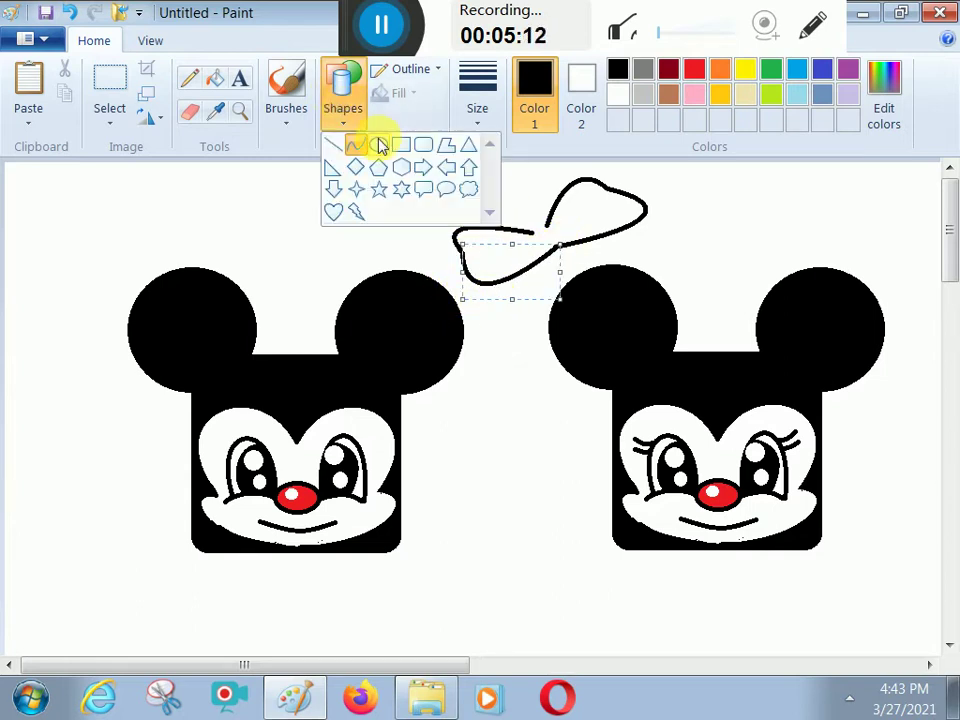
pyautogui.click(375, 143)
pyautogui.moveTo(518, 217); pyautogui.dragTo(573, 252)
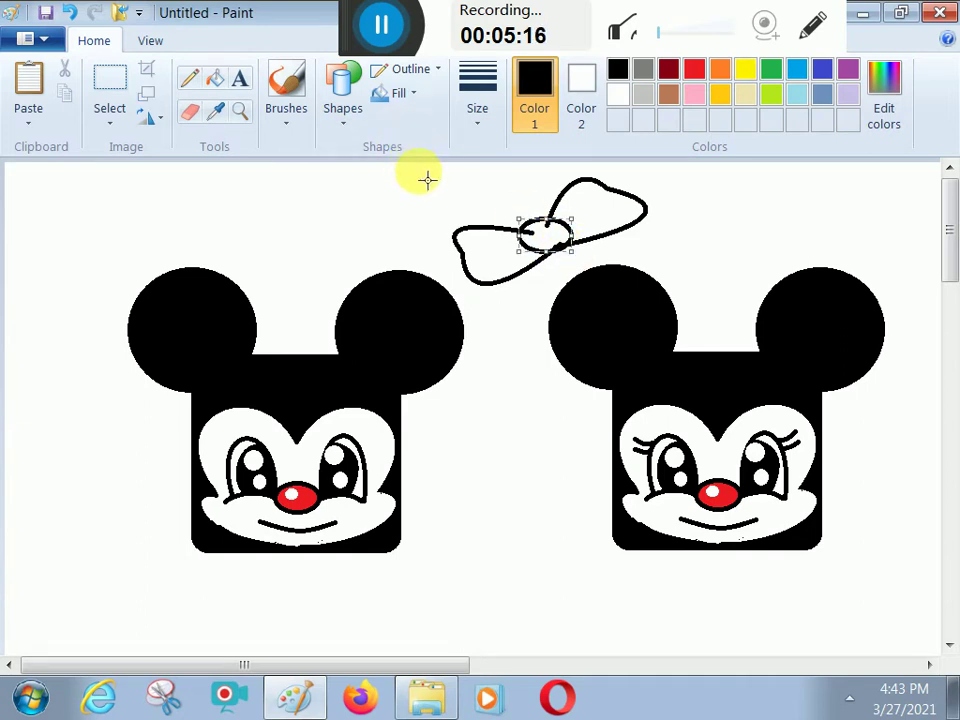
pyautogui.click(427, 180)
pyautogui.click(190, 110)
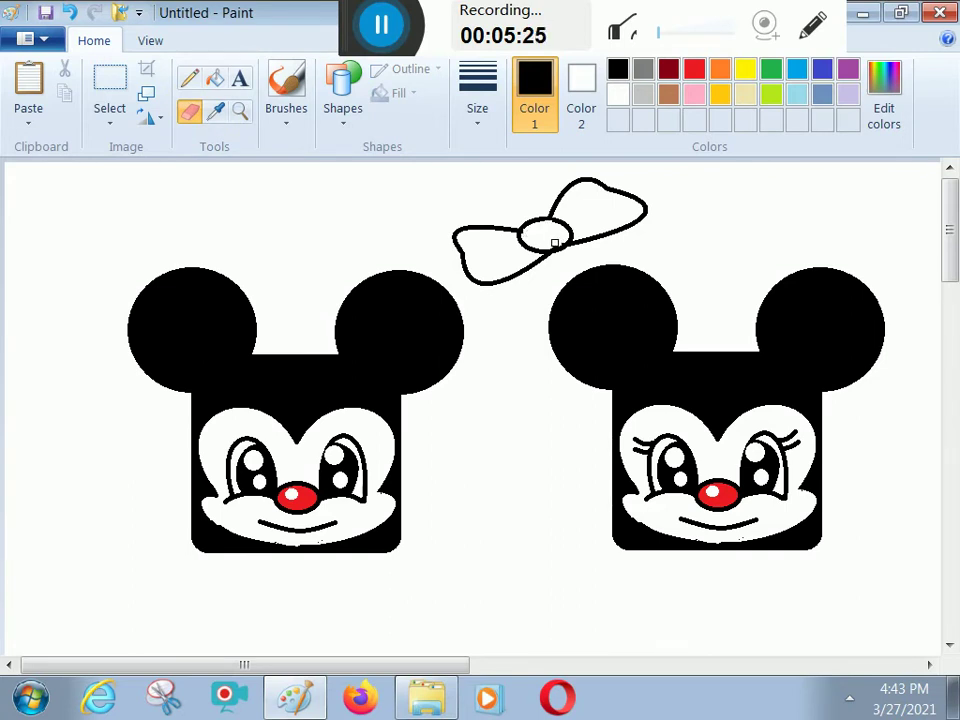
# Fill the bow's oval knot with red.
pyautogui.click(214, 80)
pyautogui.click(668, 68)
pyautogui.click(560, 238)
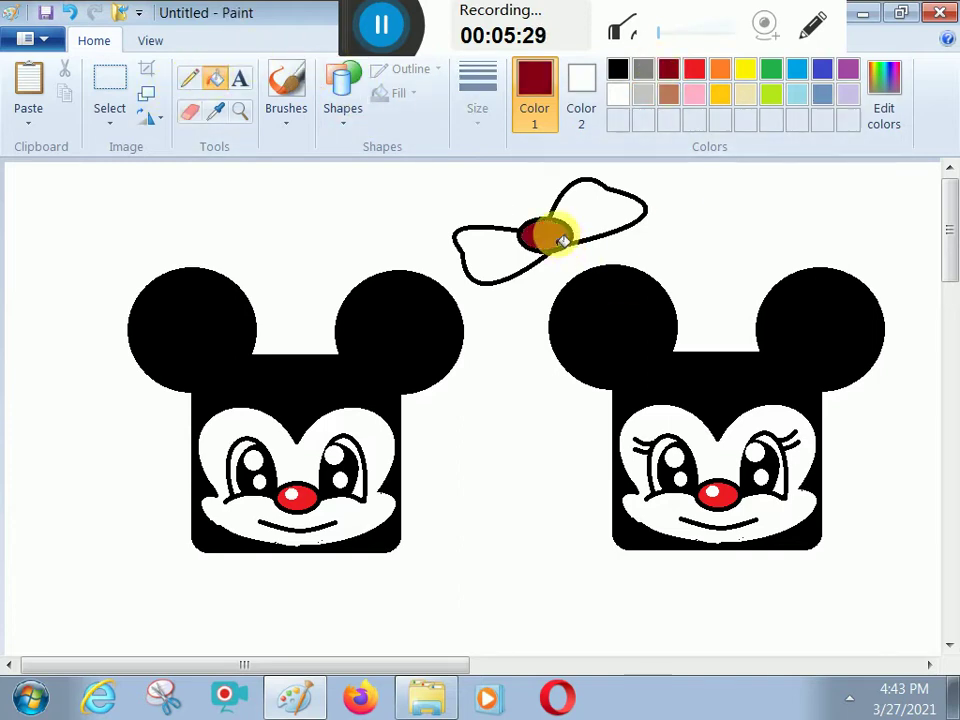
pyautogui.click(694, 70)
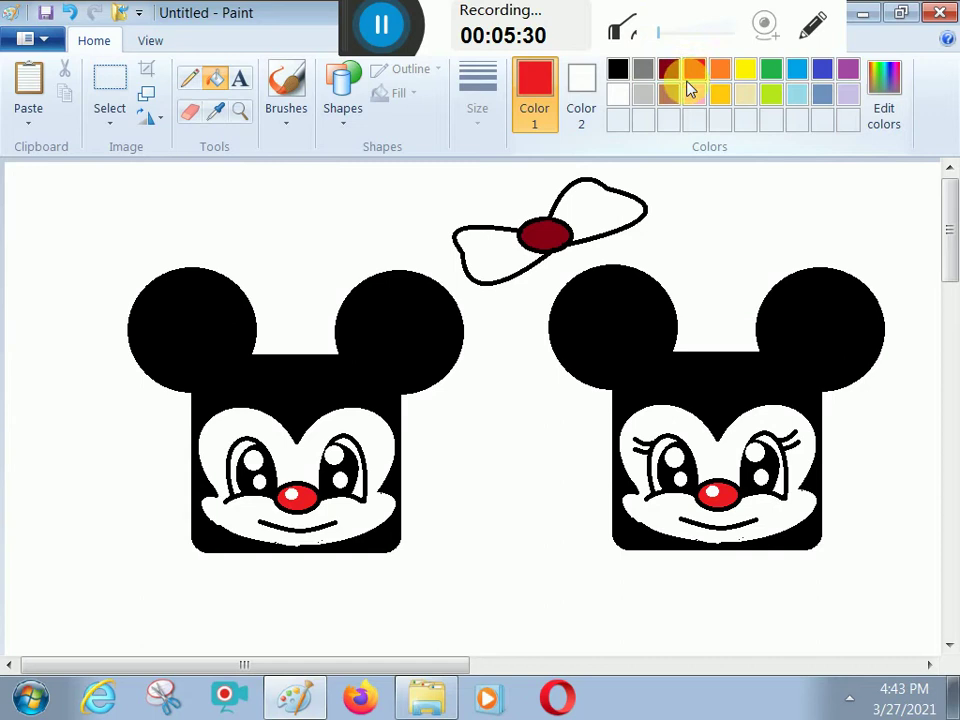
pyautogui.click(566, 238)
# Add a darker red (Red 193, Green 15, Blue 23) to the custom colors and fill both bow loops with it.
pyautogui.click(892, 116)
pyautogui.click(748, 290)
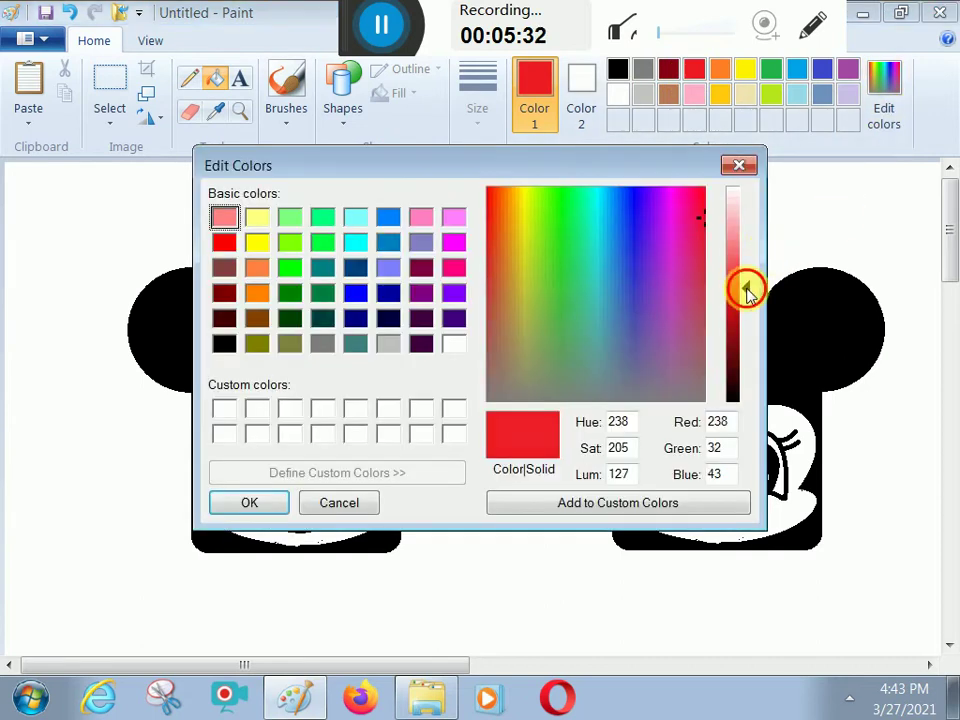
pyautogui.moveTo(746, 288); pyautogui.dragTo(746, 314)
pyautogui.click(557, 503)
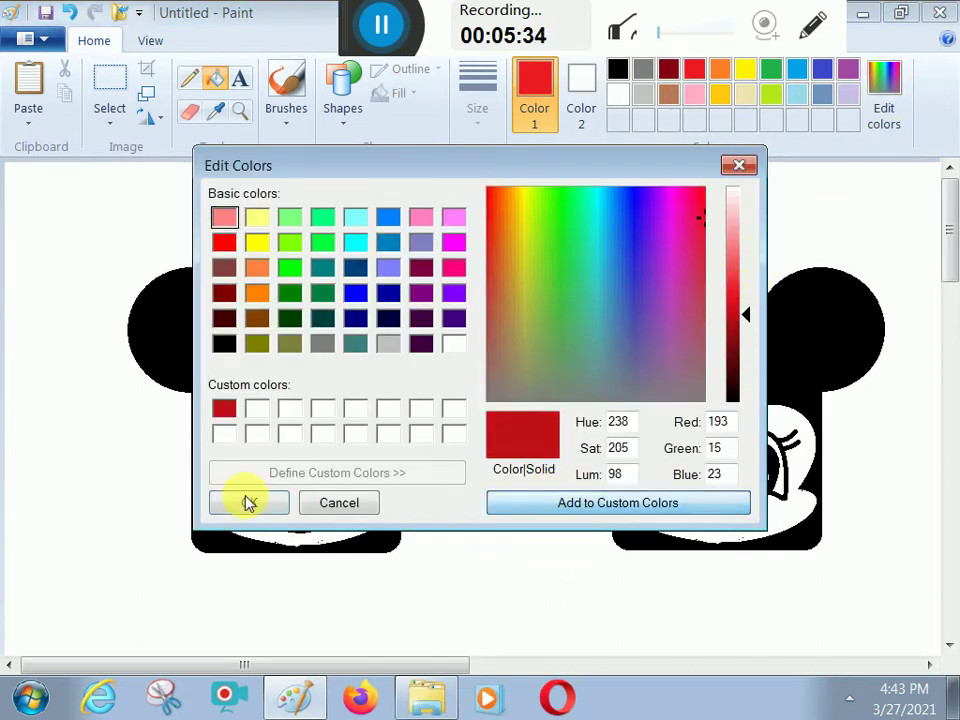
pyautogui.click(249, 502)
pyautogui.click(594, 214)
pyautogui.click(482, 261)
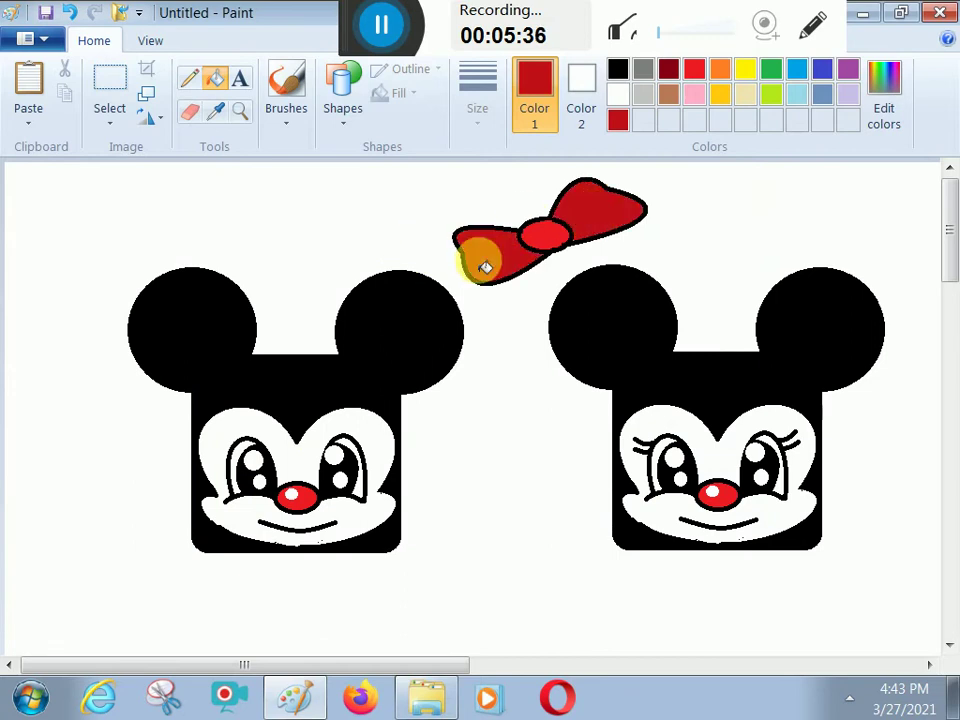
pyautogui.click(568, 241)
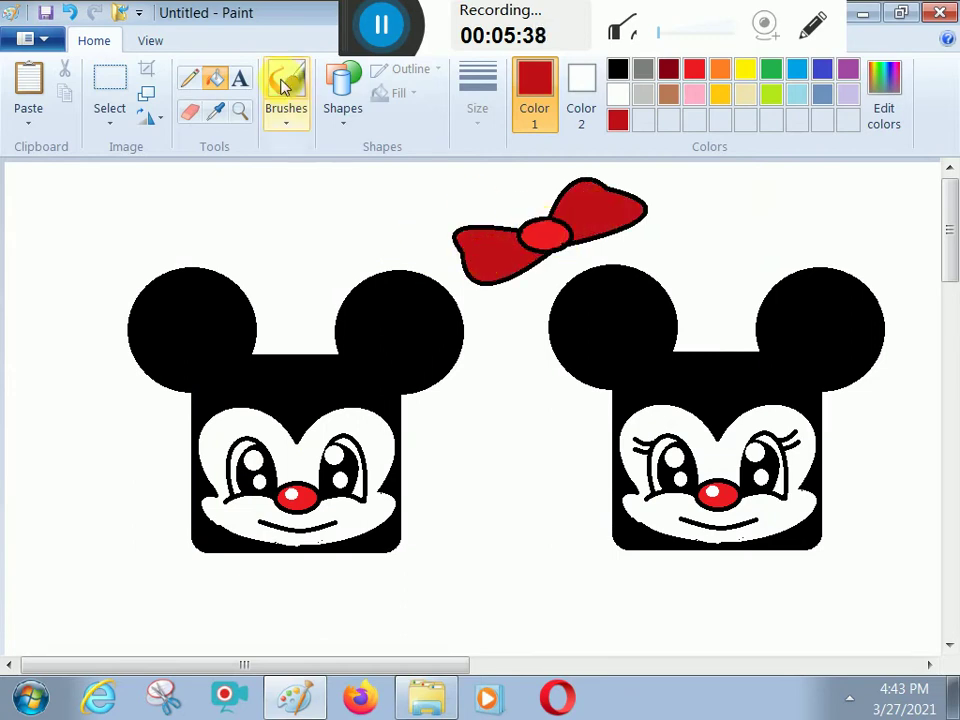
# Draw thick white highlight curves on both bow loops and the knot, undoing the extra one on the right loop.
pyautogui.click(344, 120)
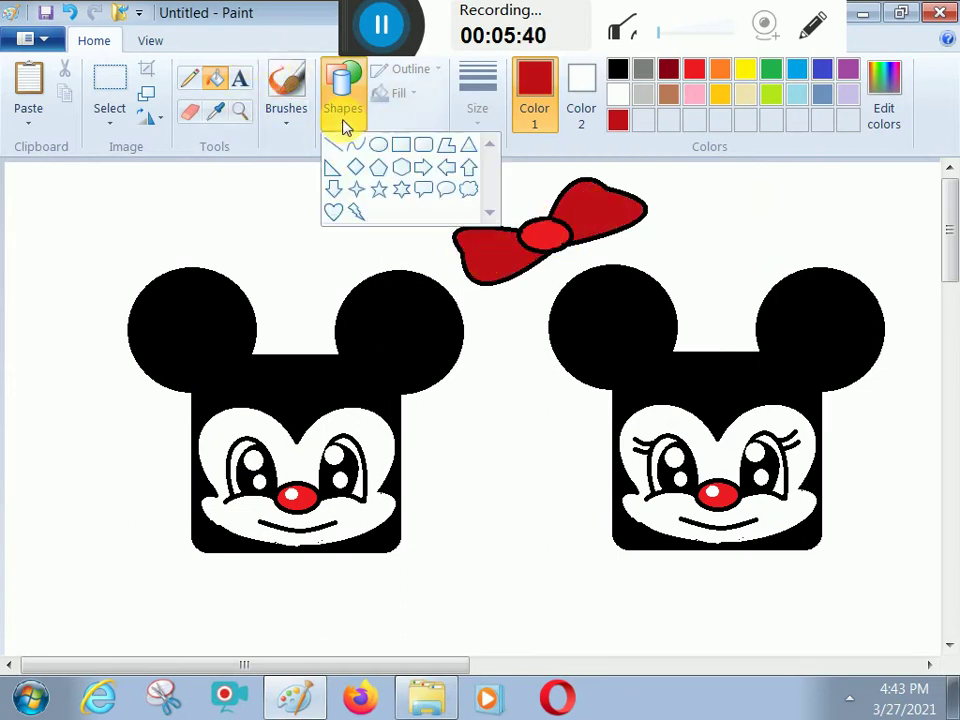
pyautogui.click(358, 145)
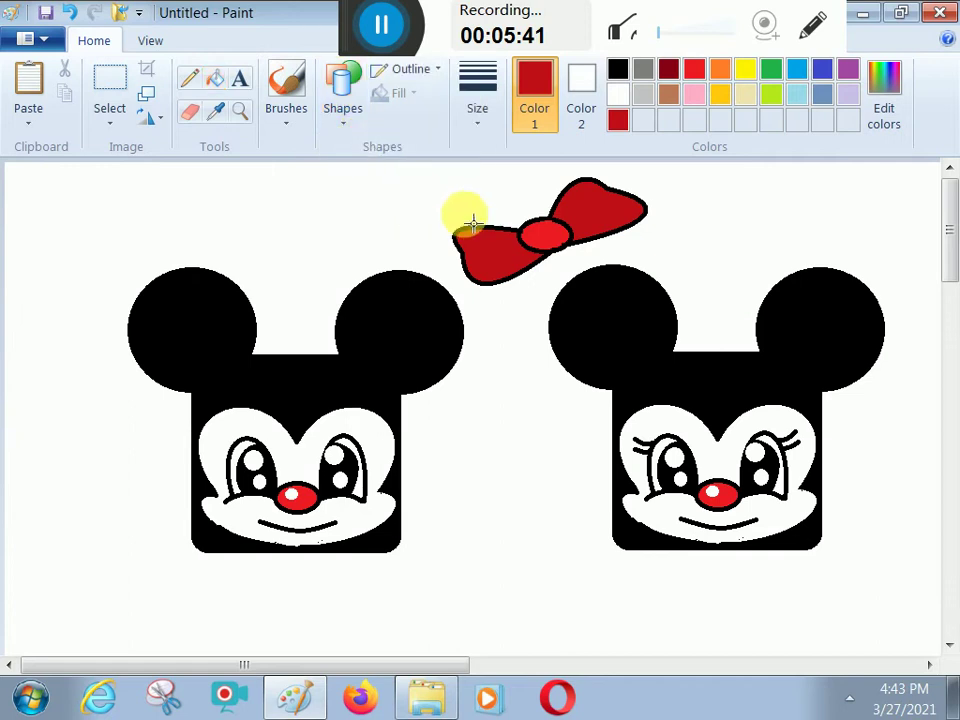
pyautogui.click(617, 96)
pyautogui.click(478, 122)
pyautogui.click(514, 289)
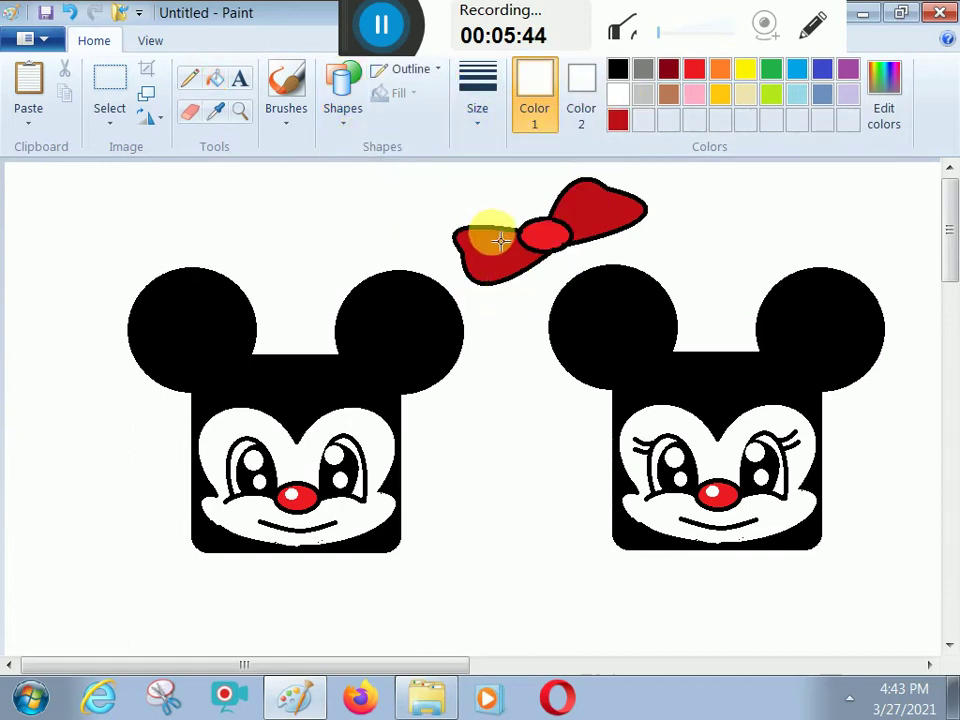
pyautogui.moveTo(518, 247); pyautogui.dragTo(480, 243)
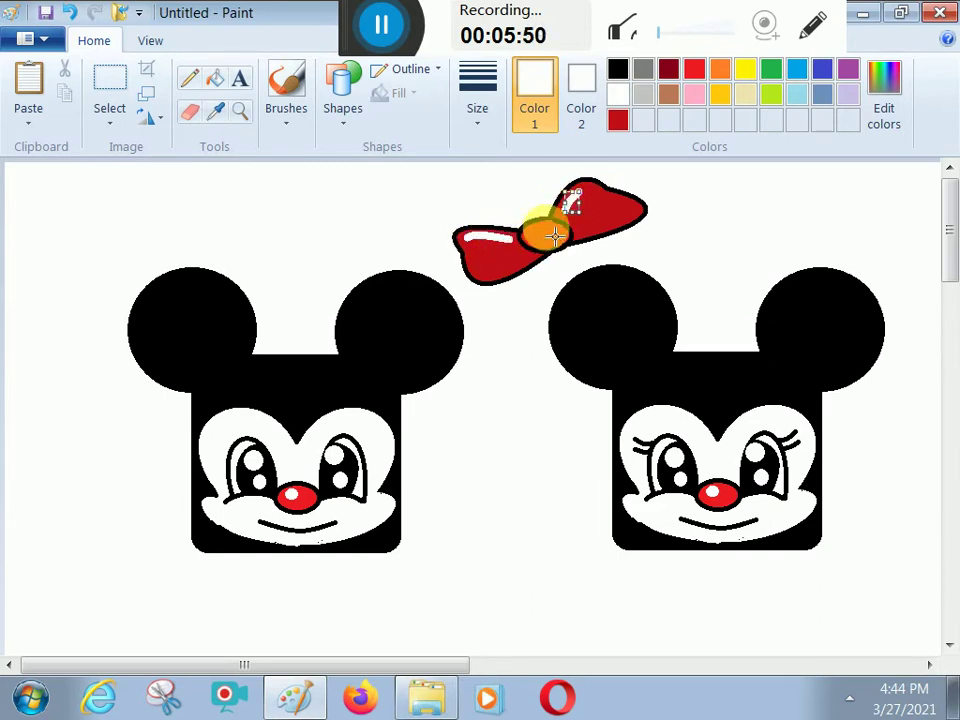
pyautogui.moveTo(546, 226)
pyautogui.mouseDown()
pyautogui.moveTo(553, 249)
pyautogui.moveTo(541, 242)
pyautogui.mouseUp()
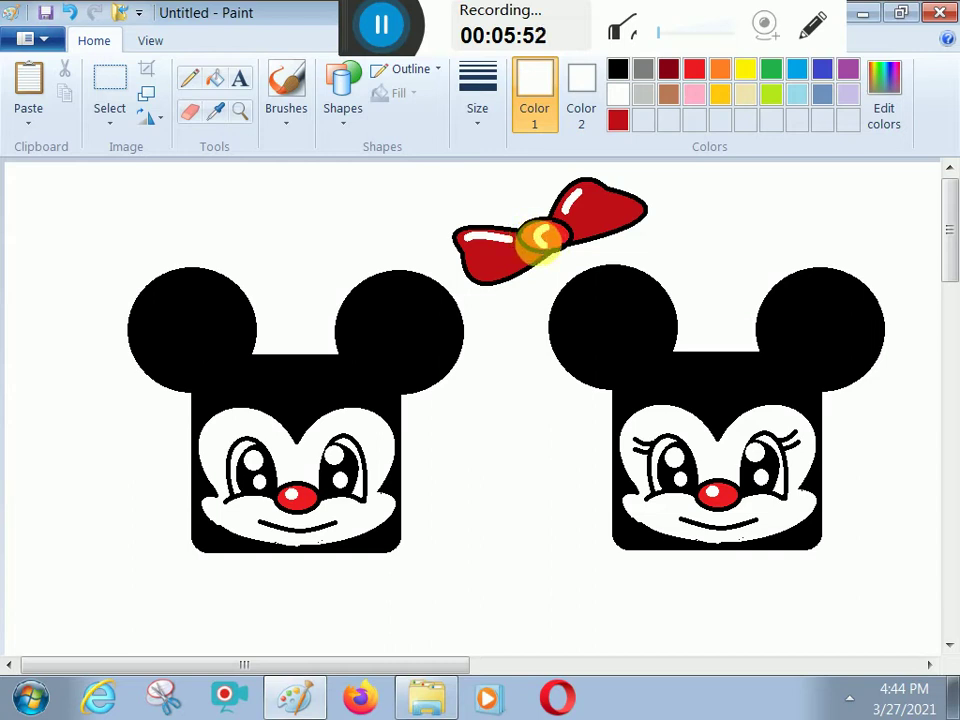
pyautogui.moveTo(610, 199)
pyautogui.mouseDown()
pyautogui.moveTo(605, 224)
pyautogui.moveTo(627, 218)
pyautogui.mouseUp()
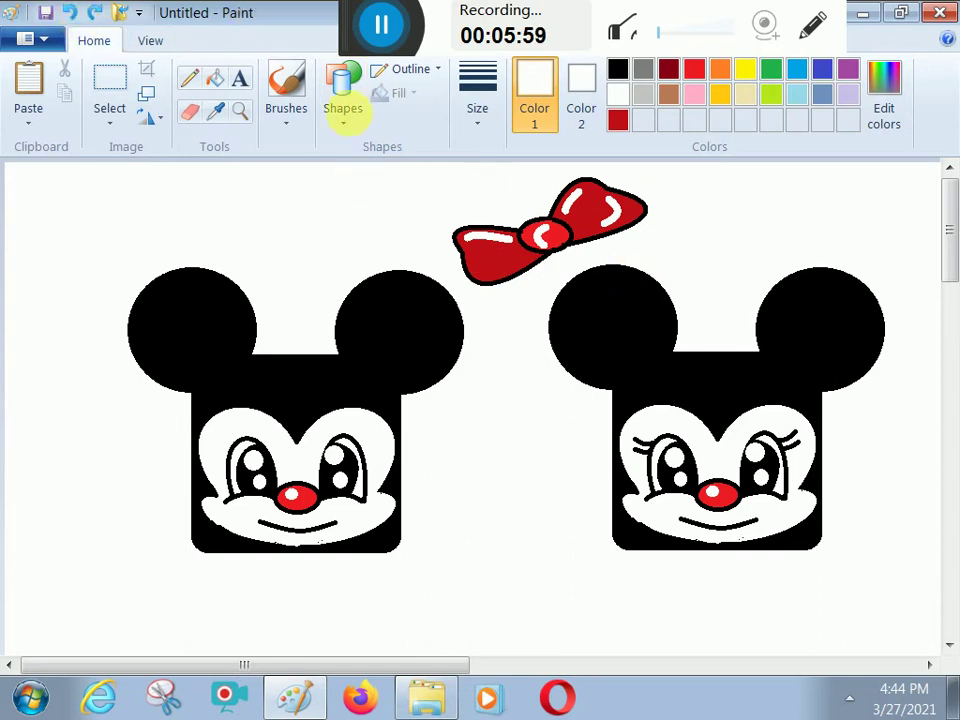
pyautogui.click(70, 12)
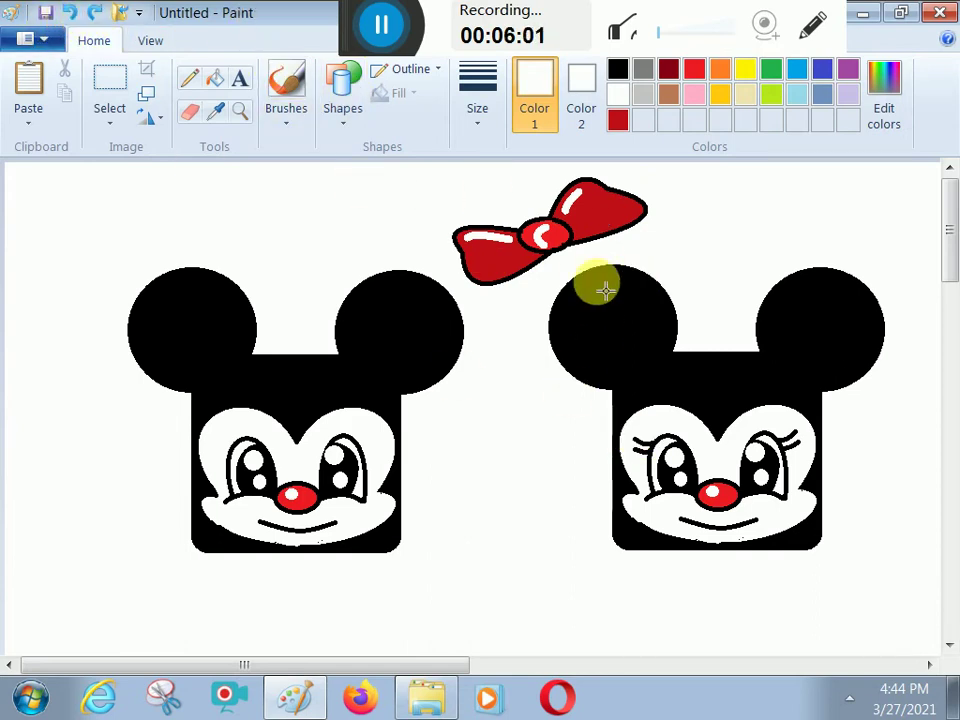
# Draw white highlight curves on both ears and a short one on the forehead of the right-hand face.
pyautogui.moveTo(631, 298)
pyautogui.mouseDown()
pyautogui.moveTo(590, 320)
pyautogui.moveTo(594, 281)
pyautogui.moveTo(581, 302)
pyautogui.mouseUp()
pyautogui.moveTo(841, 285)
pyautogui.mouseDown()
pyautogui.moveTo(782, 304)
pyautogui.moveTo(783, 319)
pyautogui.moveTo(805, 283)
pyautogui.moveTo(792, 300)
pyautogui.mouseUp()
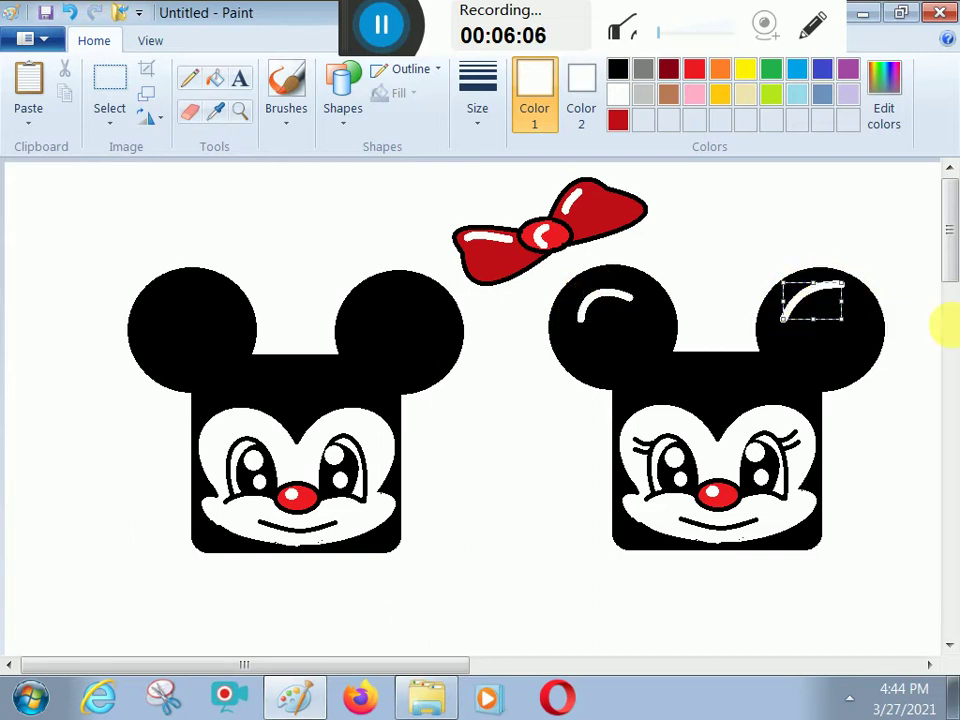
pyautogui.click(949, 326)
pyautogui.moveTo(952, 366); pyautogui.dragTo(950, 248)
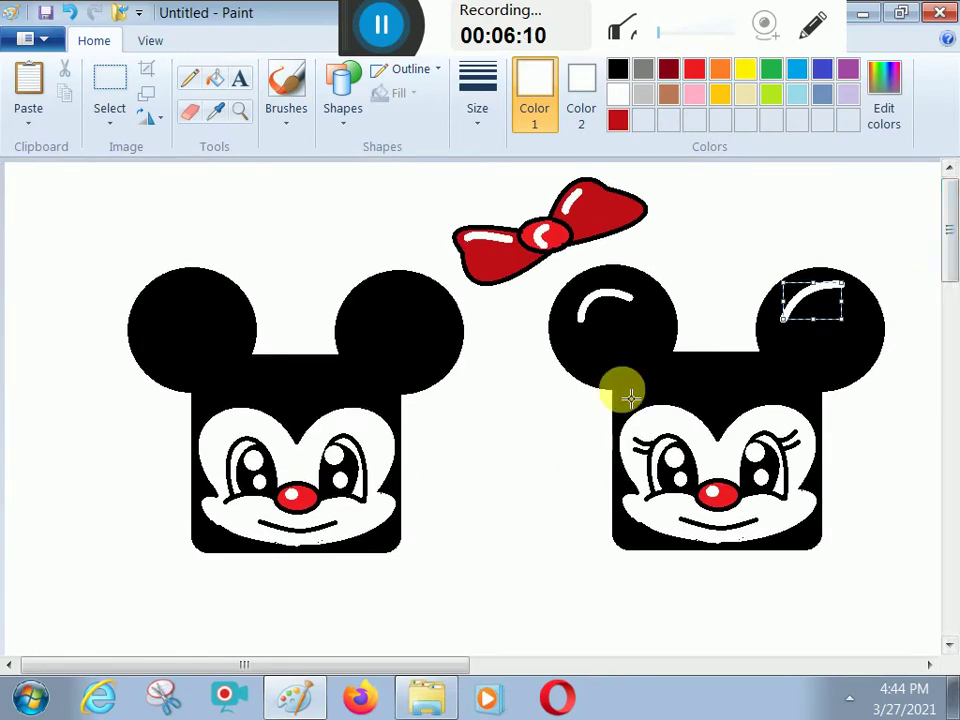
pyautogui.moveTo(726, 383); pyautogui.dragTo(700, 380)
pyautogui.click(707, 375)
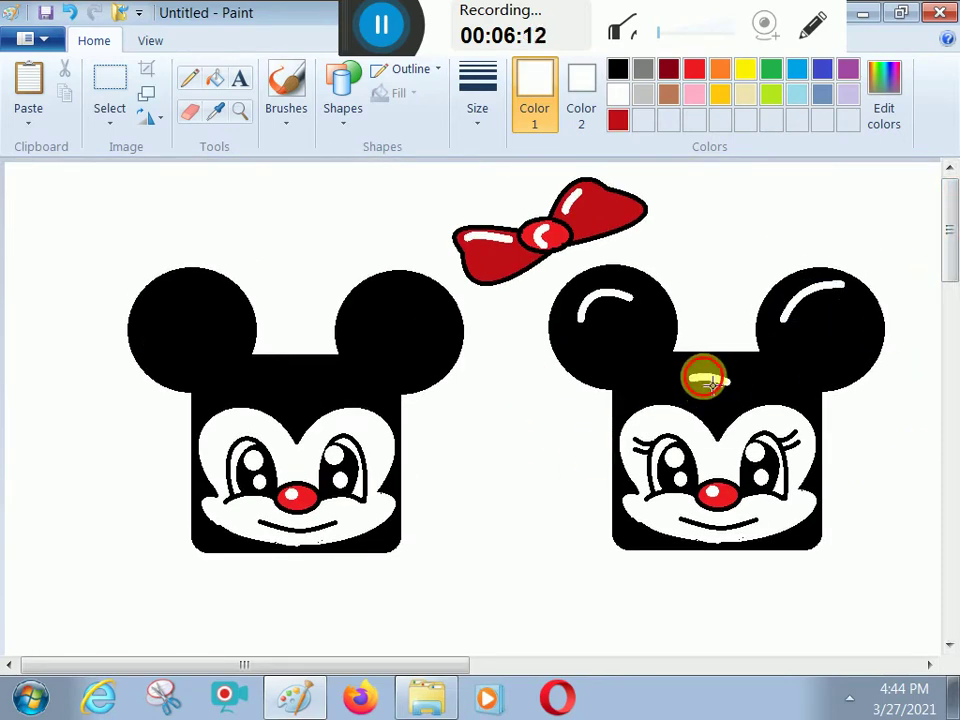
# Select the bow with a transparent free-form selection and move it onto the right-hand face beside its left ear.
pyautogui.click(110, 130)
pyautogui.click(140, 197)
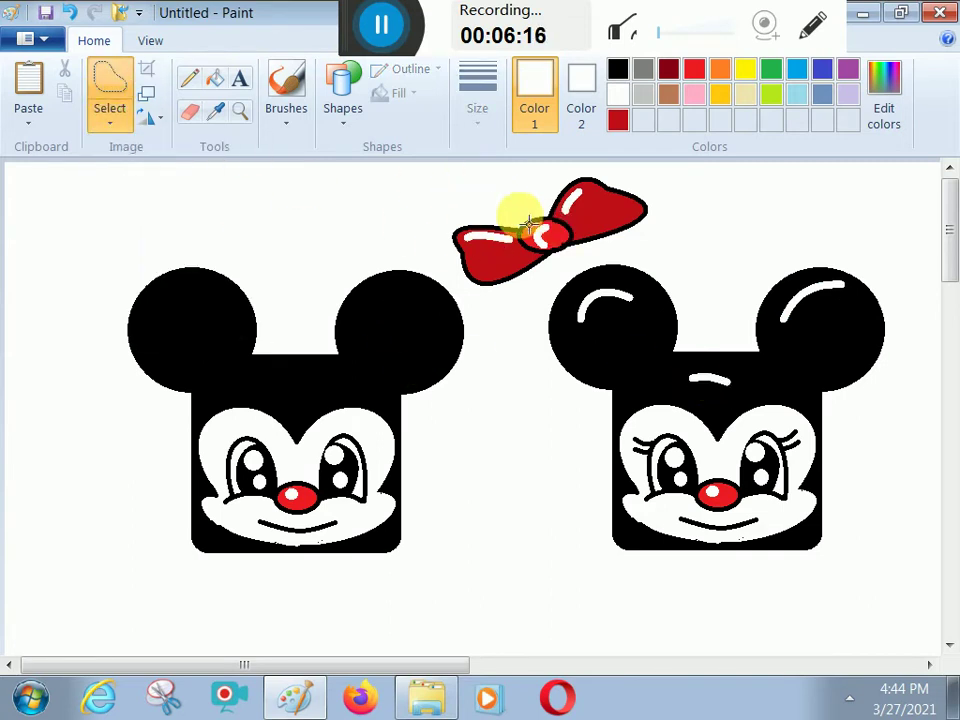
pyautogui.moveTo(528, 222)
pyautogui.mouseDown()
pyautogui.moveTo(588, 176)
pyautogui.moveTo(639, 178)
pyautogui.moveTo(673, 210)
pyautogui.moveTo(664, 241)
pyautogui.moveTo(538, 289)
pyautogui.moveTo(514, 310)
pyautogui.moveTo(473, 306)
pyautogui.moveTo(450, 240)
pyautogui.mouseUp()
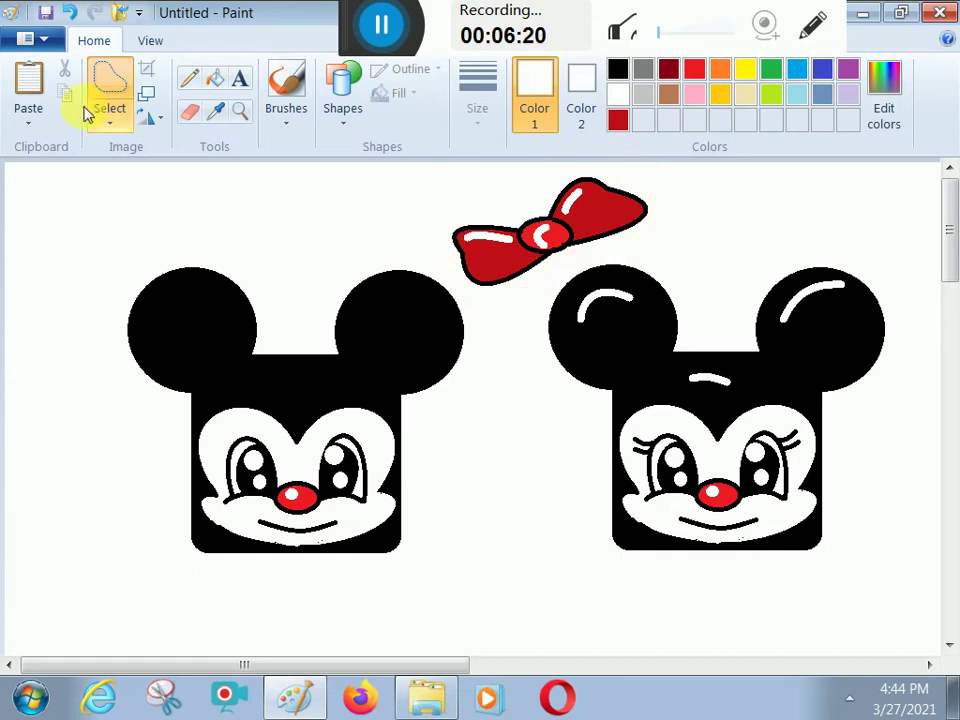
pyautogui.click(110, 128)
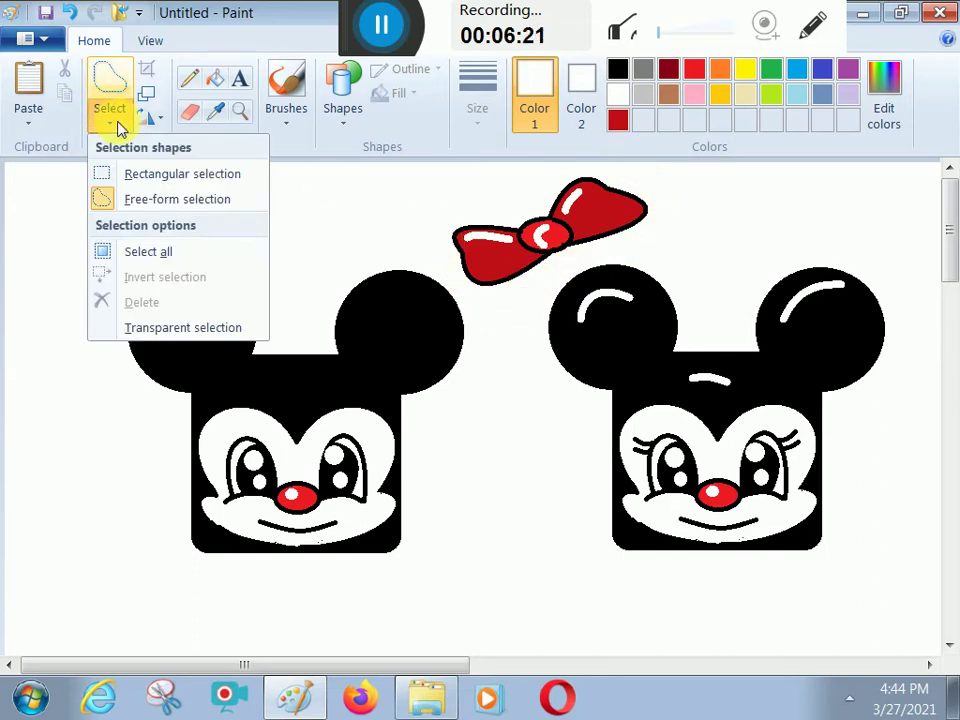
pyautogui.click(129, 326)
pyautogui.moveTo(506, 214)
pyautogui.mouseDown()
pyautogui.moveTo(470, 219)
pyautogui.moveTo(432, 248)
pyautogui.moveTo(459, 299)
pyautogui.moveTo(497, 305)
pyautogui.moveTo(662, 243)
pyautogui.moveTo(667, 208)
pyautogui.moveTo(624, 176)
pyautogui.moveTo(581, 174)
pyautogui.moveTo(519, 222)
pyautogui.moveTo(552, 238)
pyautogui.moveTo(652, 371)
pyautogui.mouseUp()
pyautogui.click(703, 261)
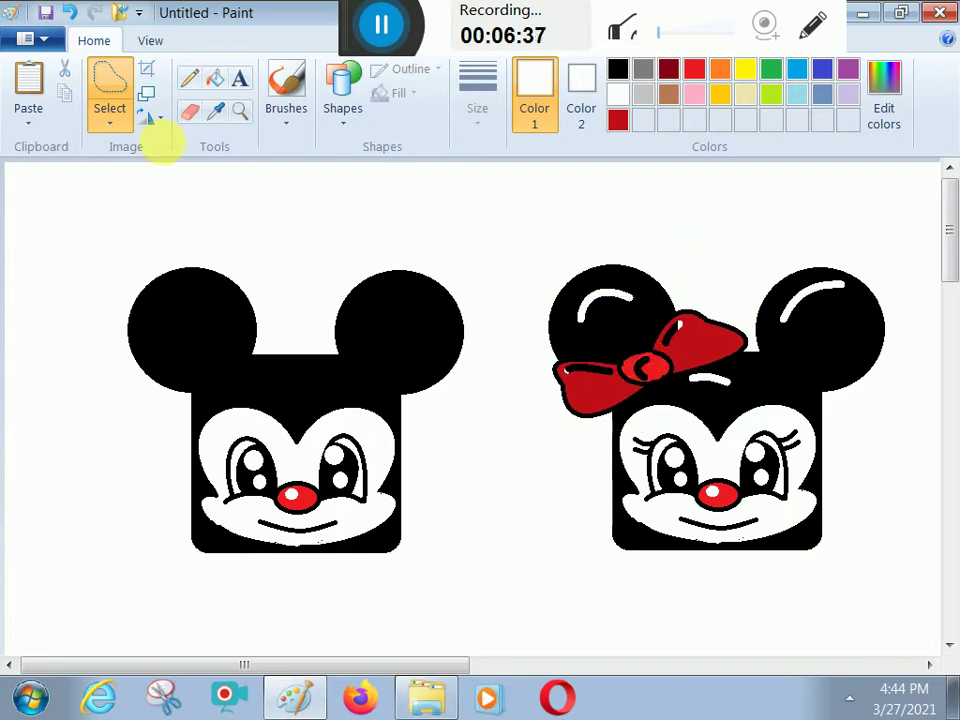
# Fill the highlight marks on the moved bow's loops and knot with white.
pyautogui.click(220, 84)
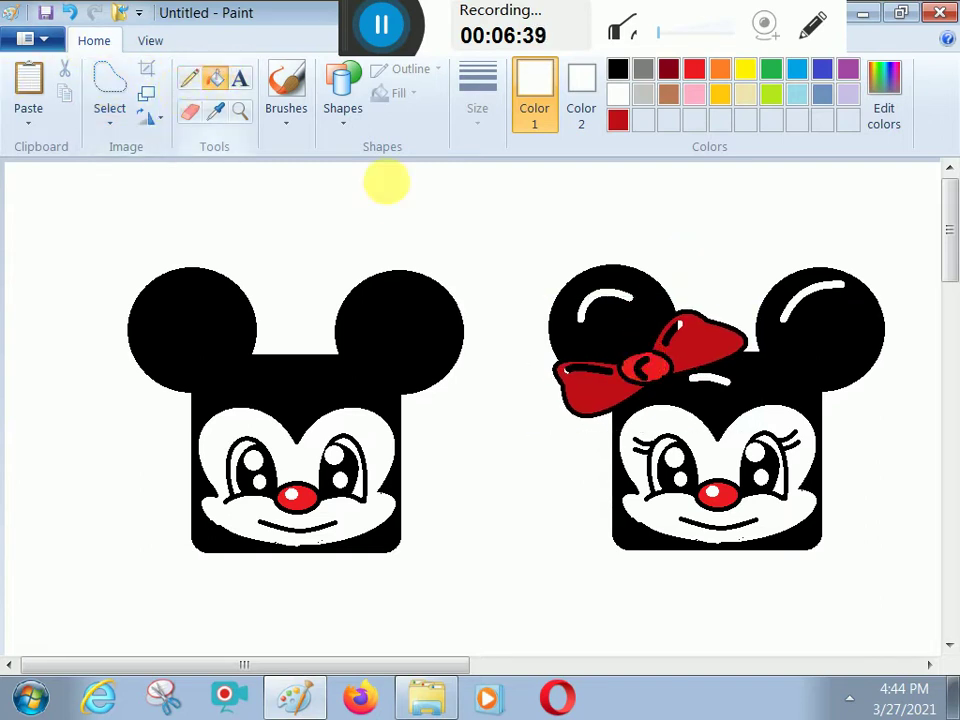
pyautogui.click(596, 374)
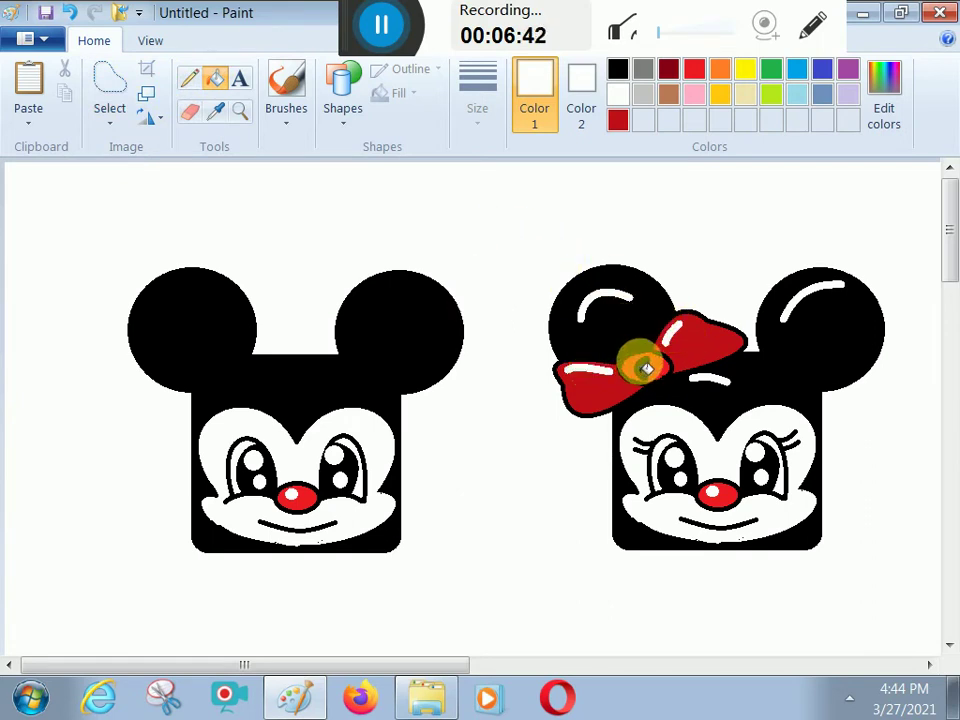
pyautogui.click(650, 368)
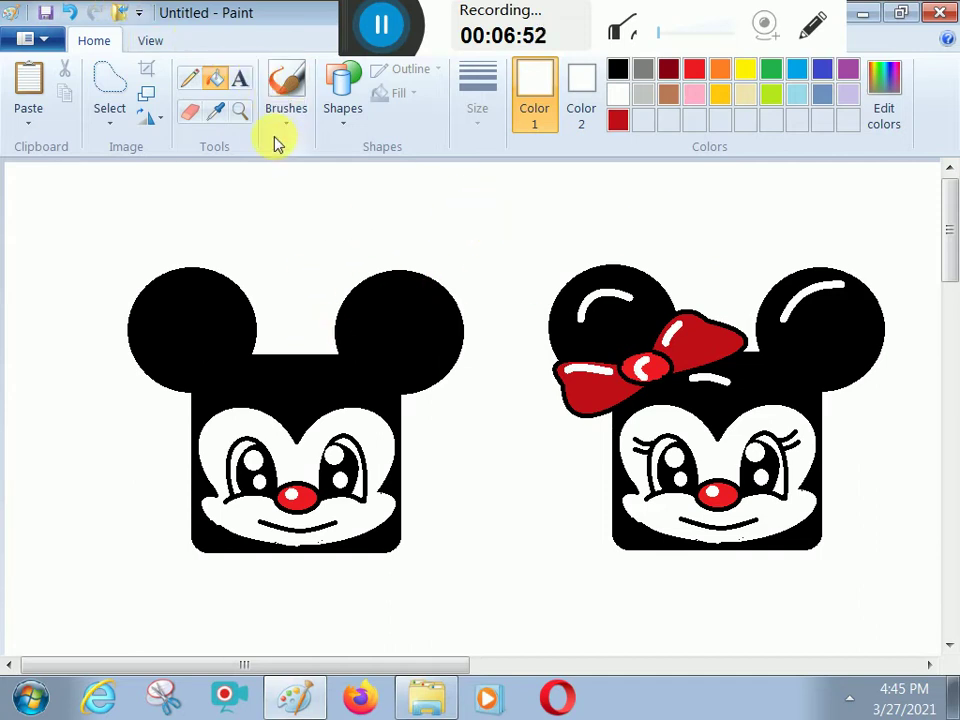
# Draw white highlight curves on both ears and a short one on the forehead of the left-hand face.
pyautogui.click(346, 122)
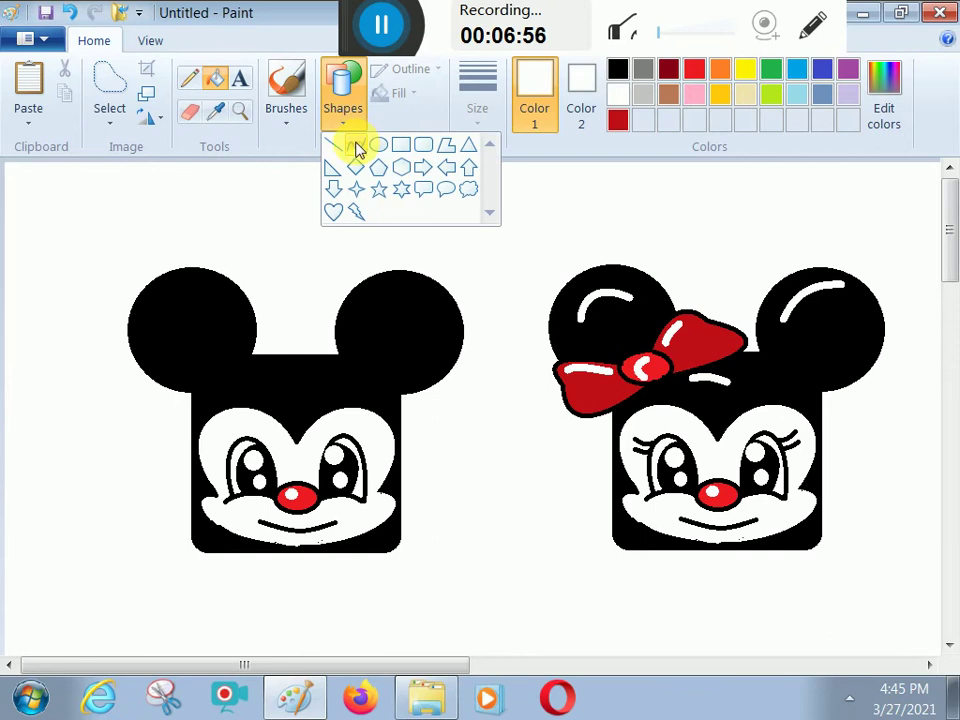
pyautogui.click(358, 148)
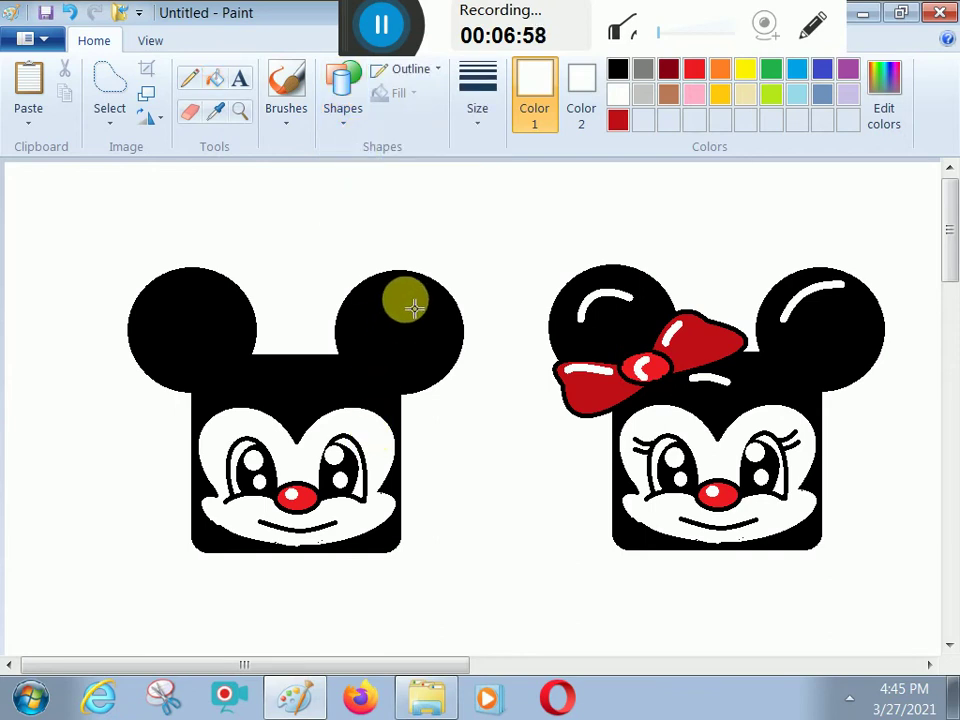
pyautogui.moveTo(407, 300); pyautogui.dragTo(380, 293)
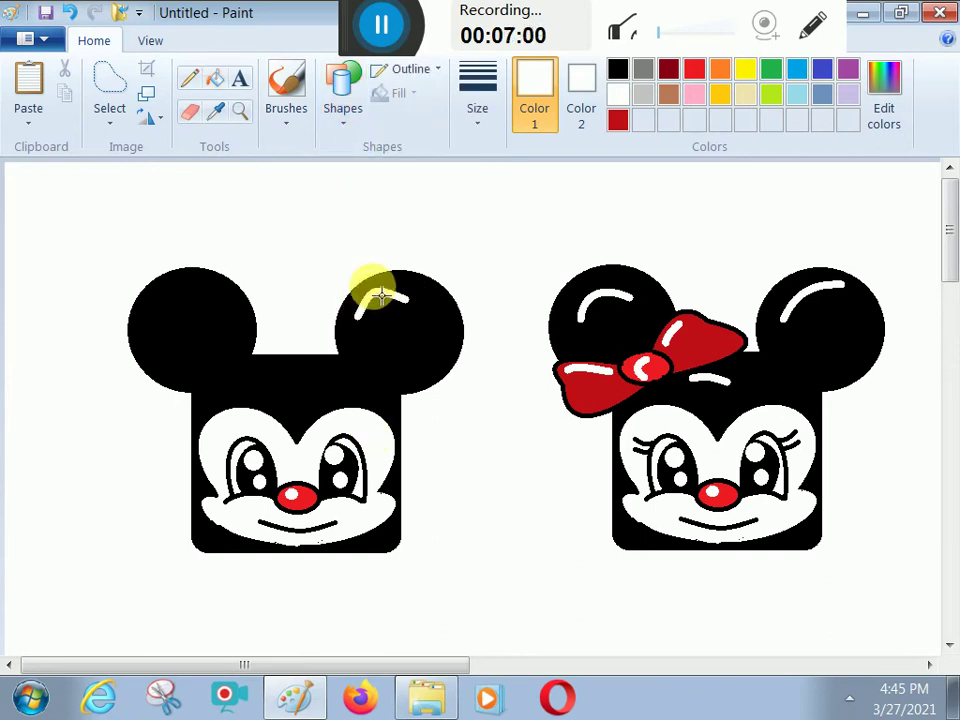
pyautogui.moveTo(182, 299); pyautogui.dragTo(158, 308)
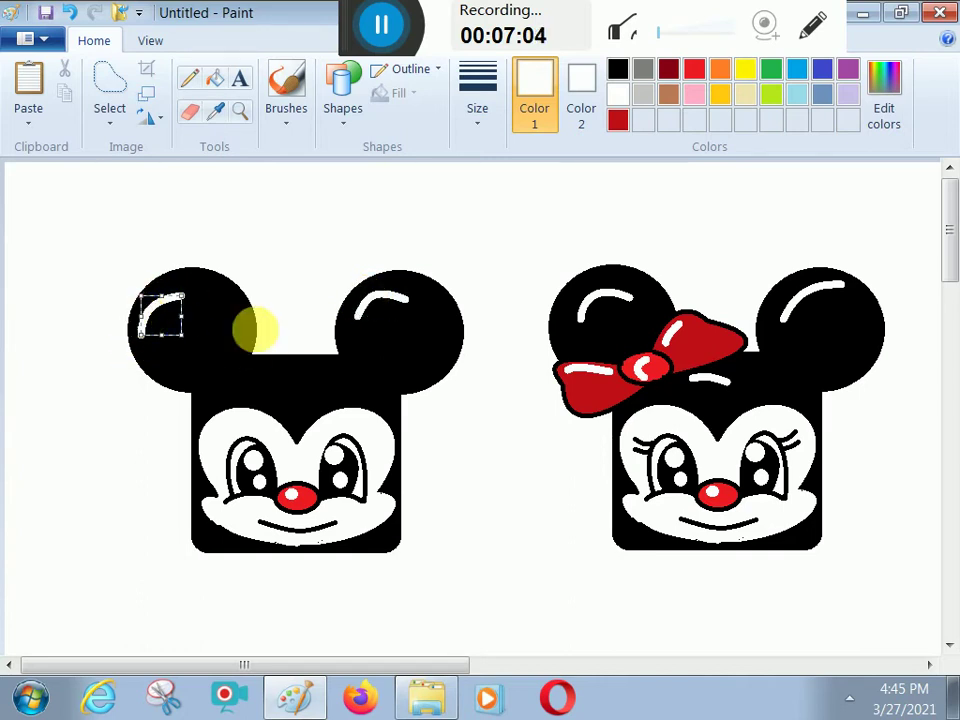
pyautogui.moveTo(312, 382); pyautogui.dragTo(292, 386)
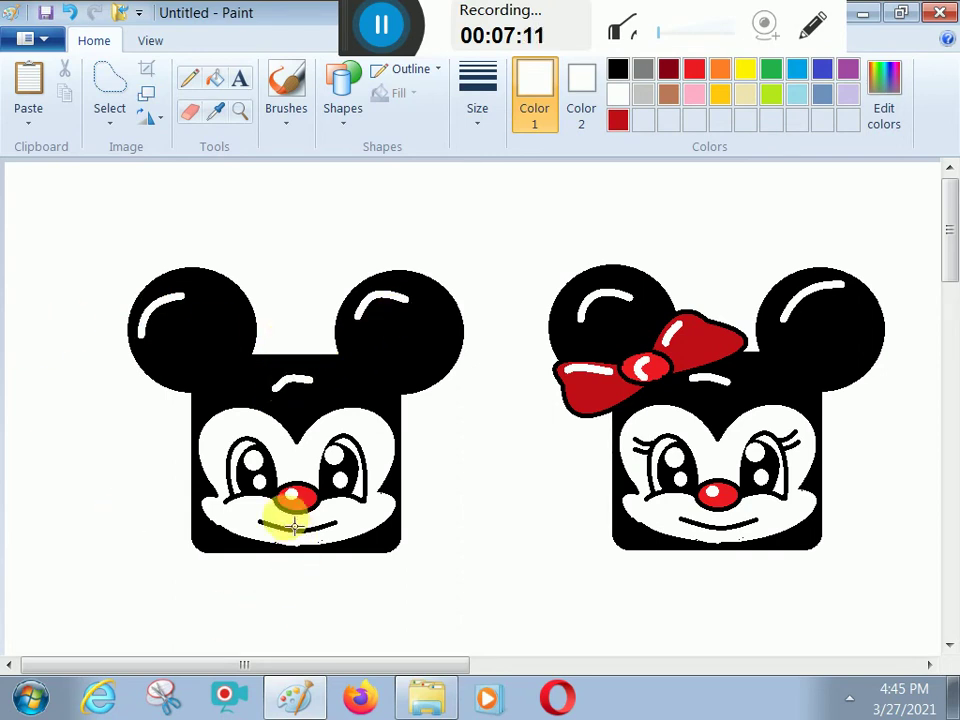
# Draw a small black-outlined diamond centred just below the left-hand face's chin.
pyautogui.click(336, 118)
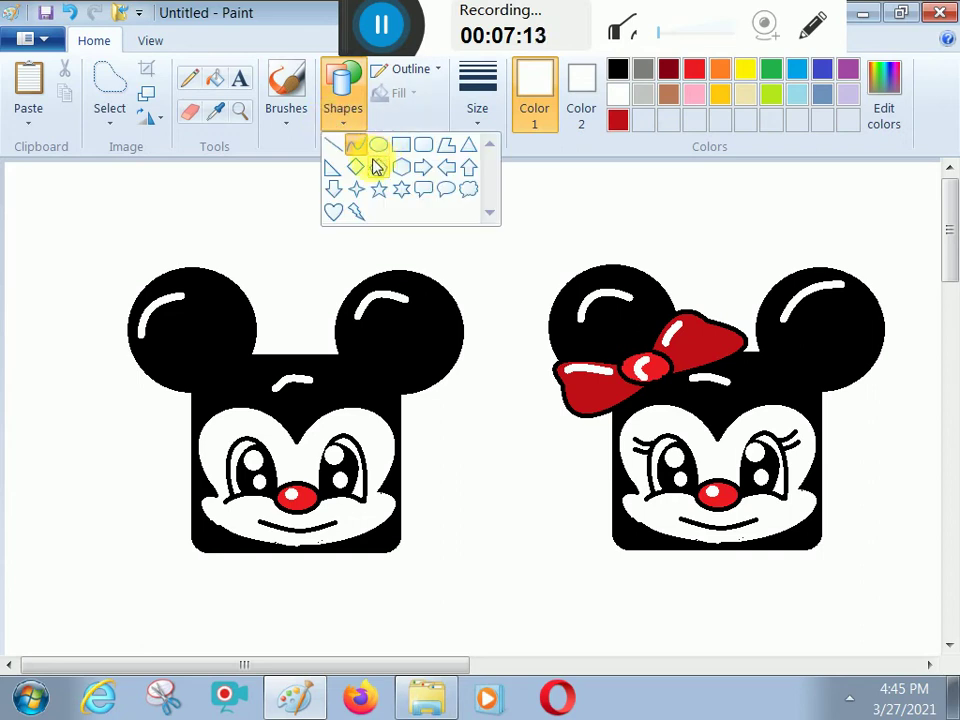
pyautogui.click(355, 167)
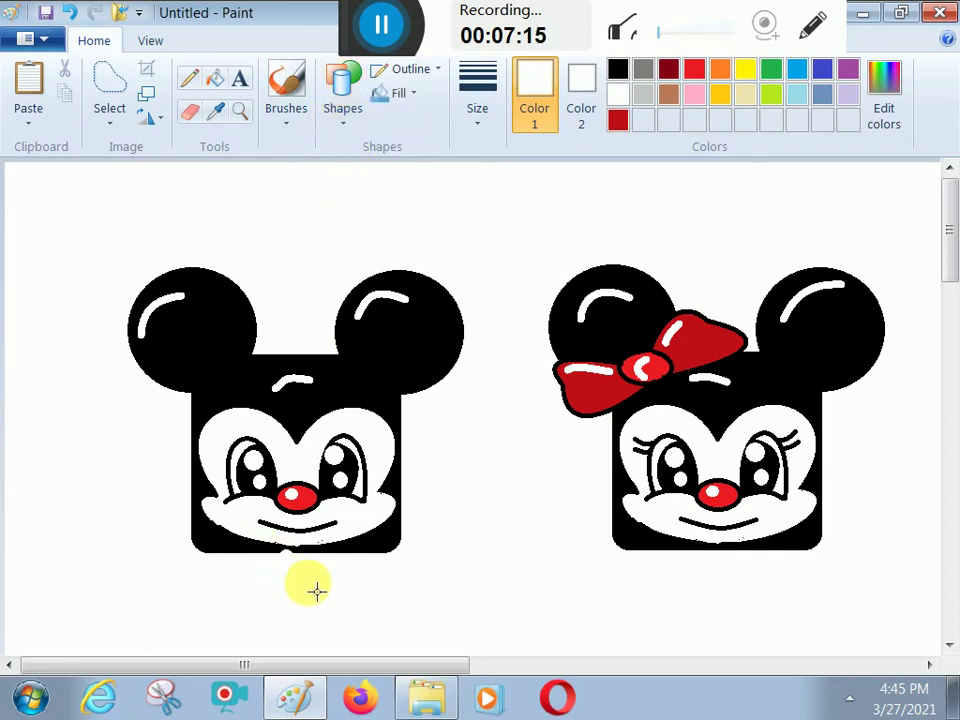
pyautogui.click(617, 68)
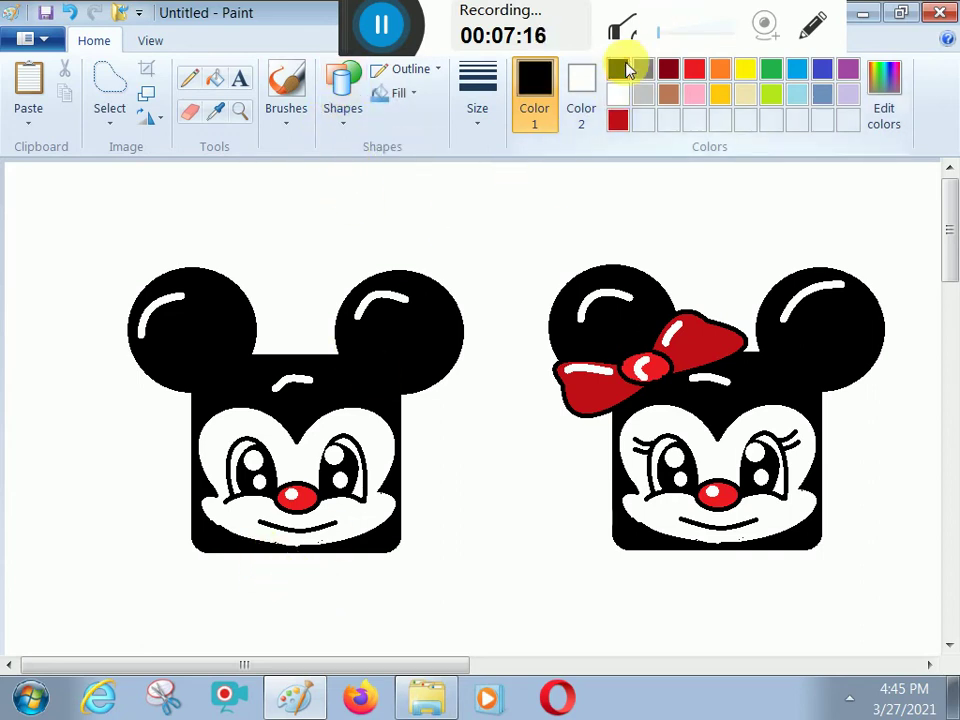
pyautogui.moveTo(266, 552); pyautogui.dragTo(341, 627)
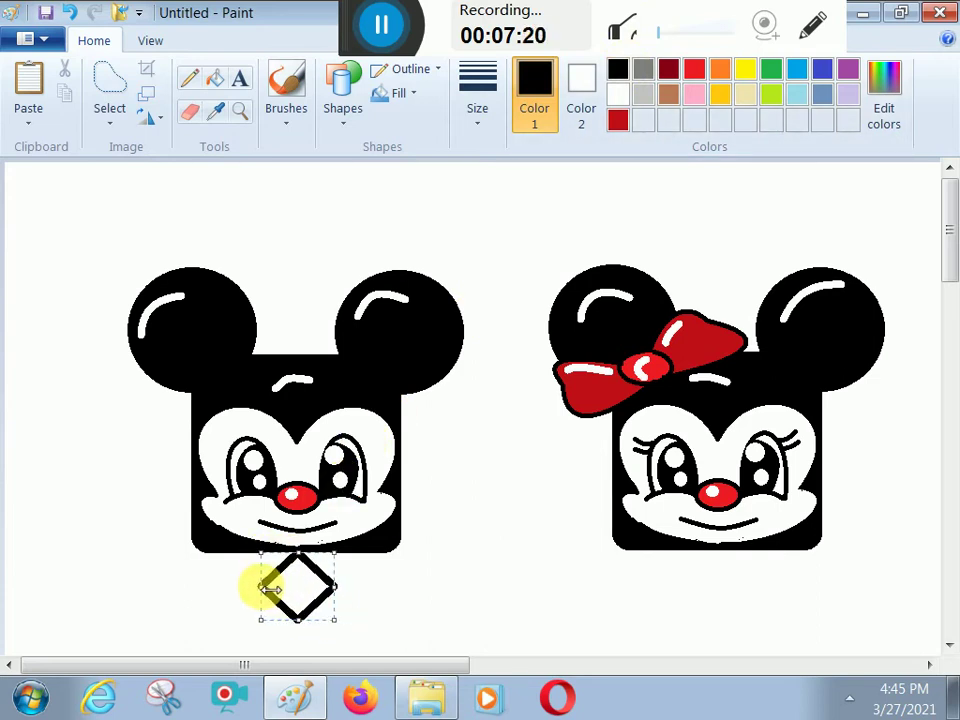
pyautogui.moveTo(306, 585)
pyautogui.mouseDown()
pyautogui.moveTo(289, 585)
pyautogui.moveTo(298, 613)
pyautogui.mouseUp()
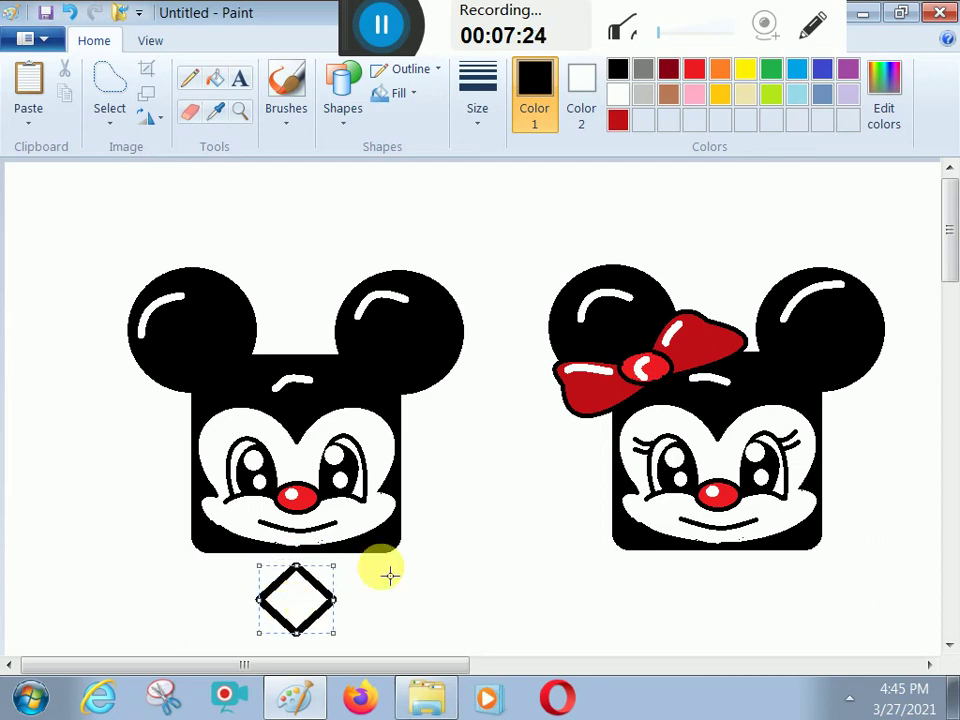
pyautogui.click(313, 396)
# Draw two black curves joining the left-hand face's chin to the diamond's side corners.
pyautogui.click(343, 100)
pyautogui.click(352, 149)
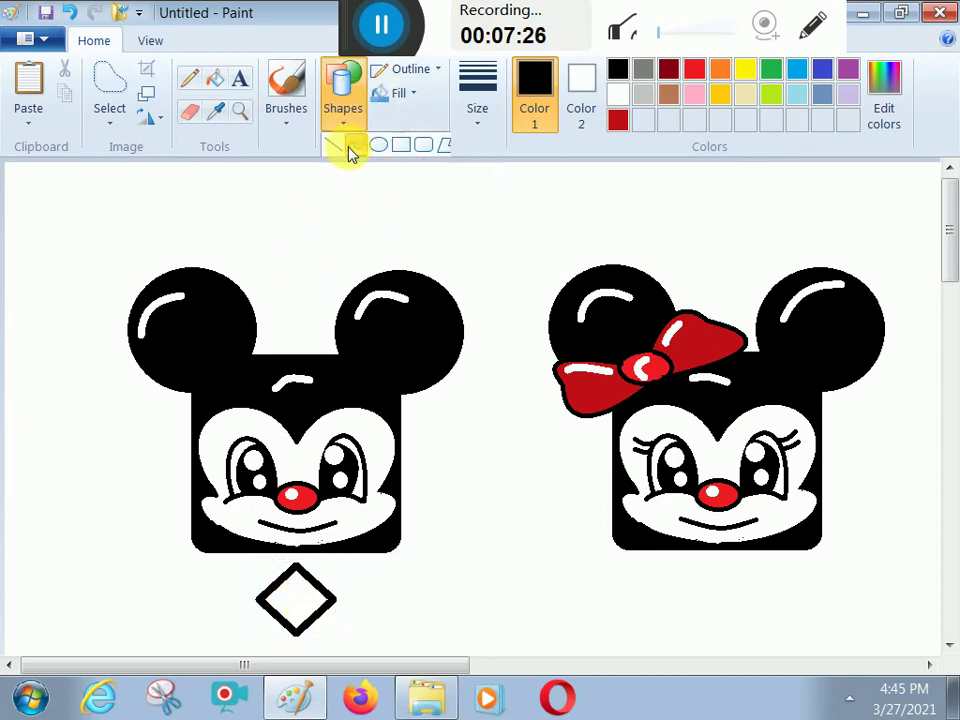
pyautogui.moveTo(307, 552)
pyautogui.mouseDown()
pyautogui.moveTo(345, 612)
pyautogui.moveTo(270, 570)
pyautogui.moveTo(276, 597)
pyautogui.mouseUp()
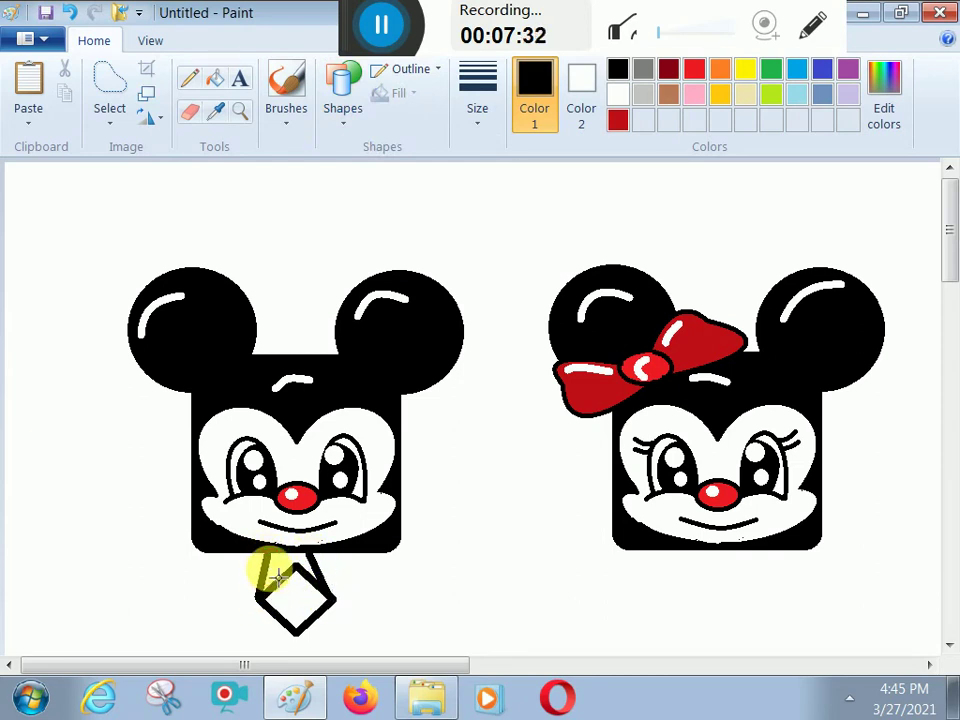
pyautogui.moveTo(270, 551); pyautogui.dragTo(272, 600)
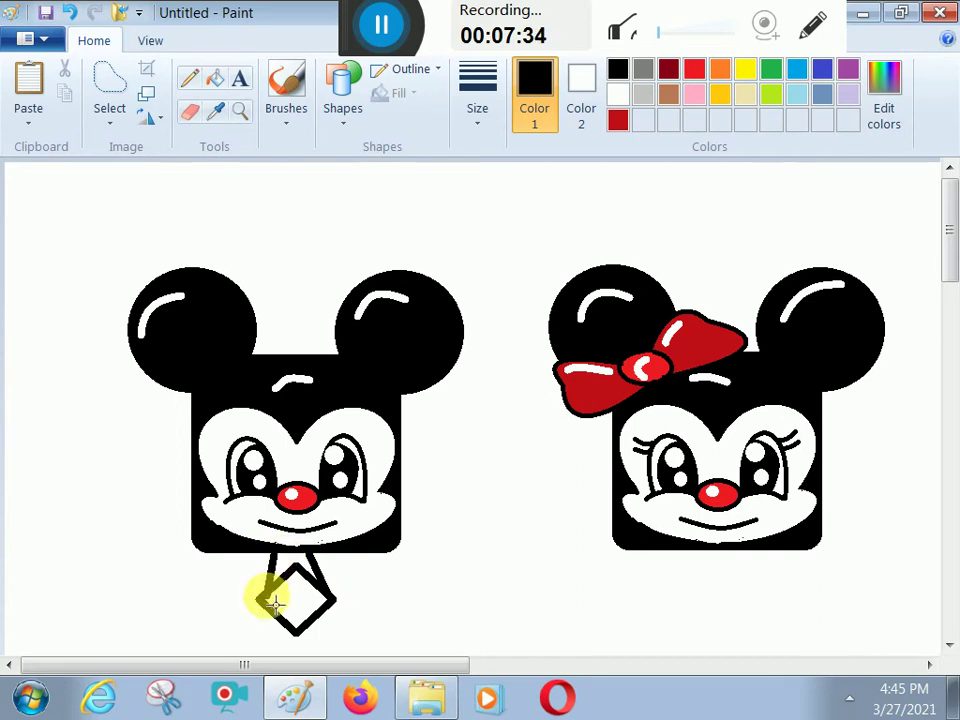
pyautogui.click(273, 582)
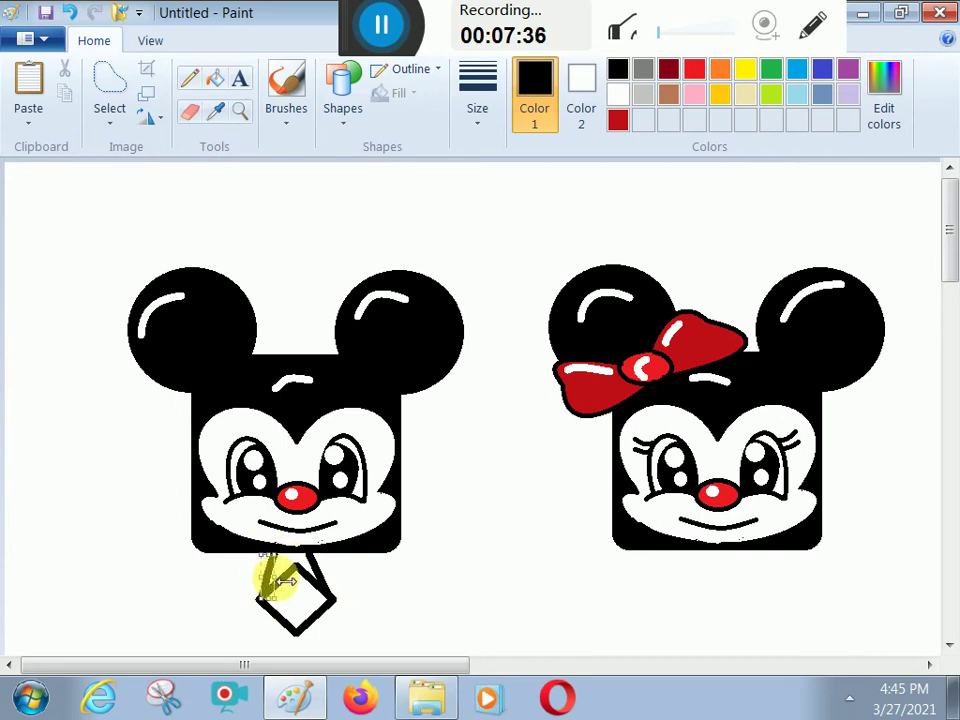
pyautogui.click(340, 572)
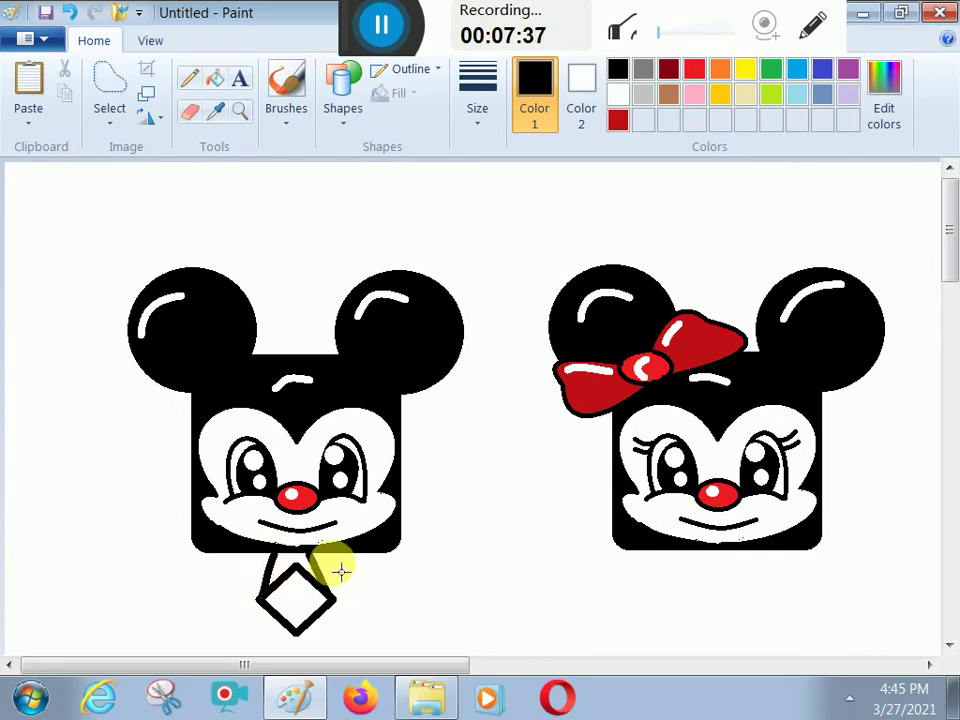
# Erase the diamond's upper edges inside the two side lines to leave a single tie outline.
pyautogui.click(215, 82)
pyautogui.click(189, 111)
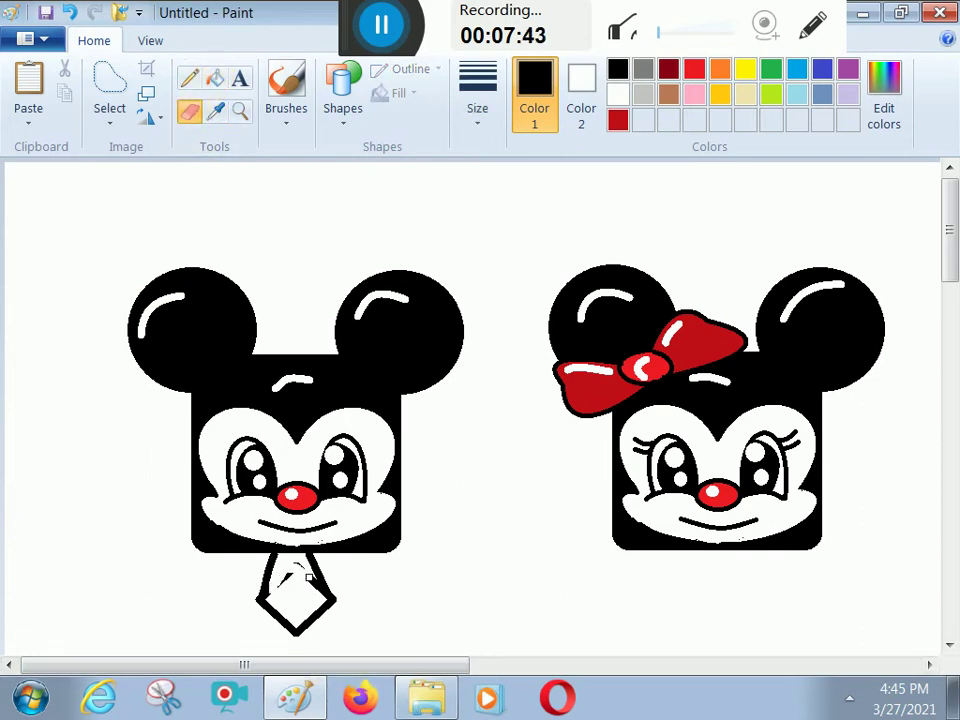
pyautogui.hotkey('ctrl', 'z')
pyautogui.hotkey('ctrl', 'z')
pyautogui.click(316, 585)
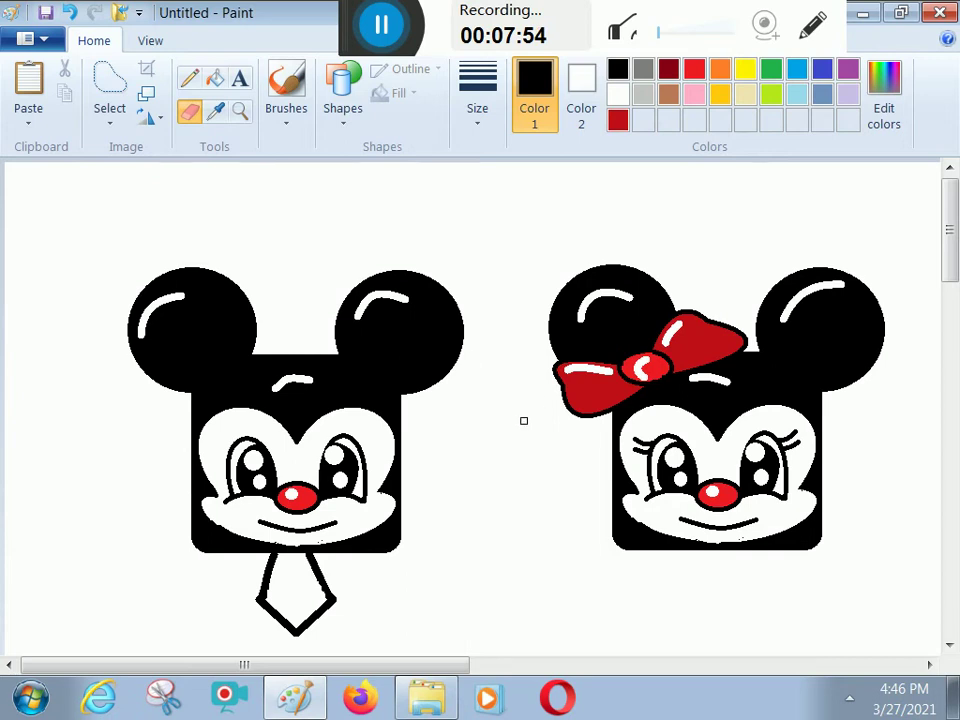
# Fill the tie below the left-hand face with indigo blue.
pyautogui.click(808, 72)
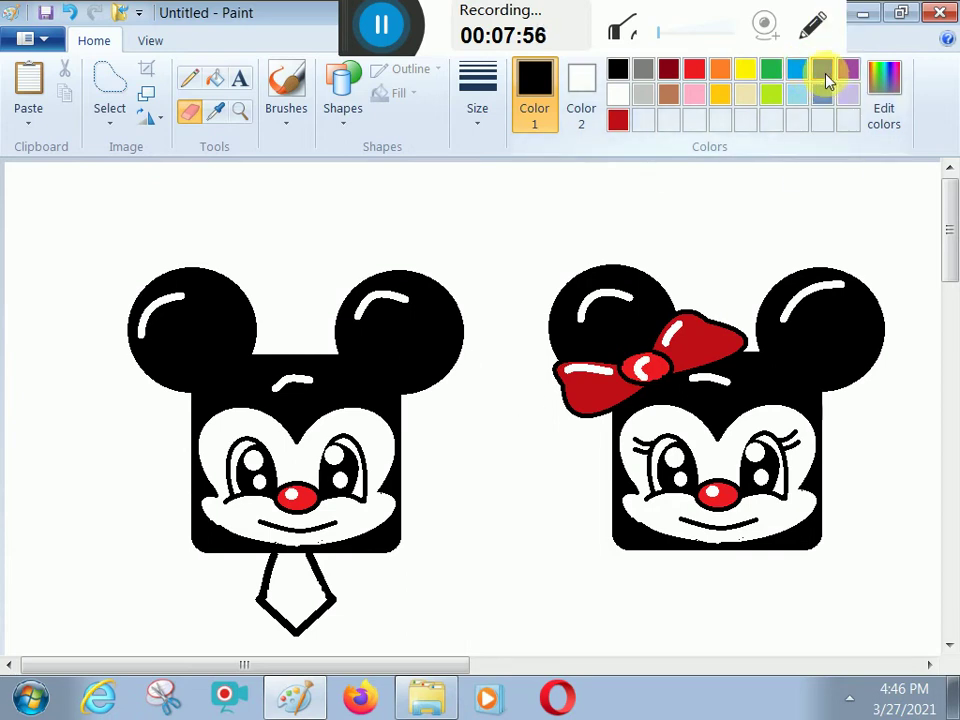
pyautogui.click(822, 72)
pyautogui.click(215, 79)
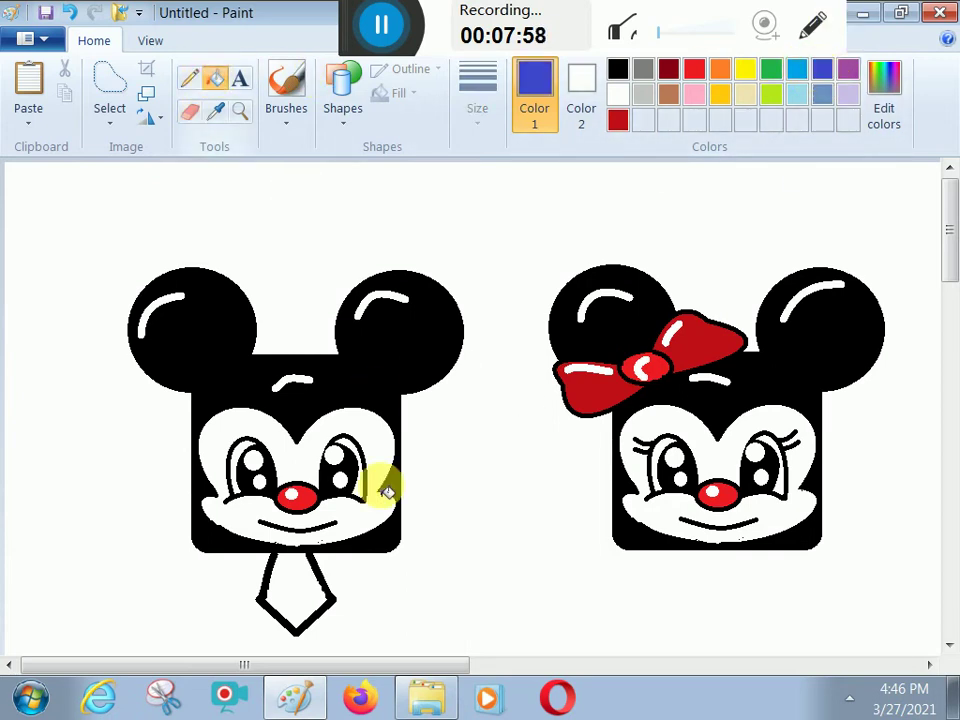
pyautogui.click(302, 582)
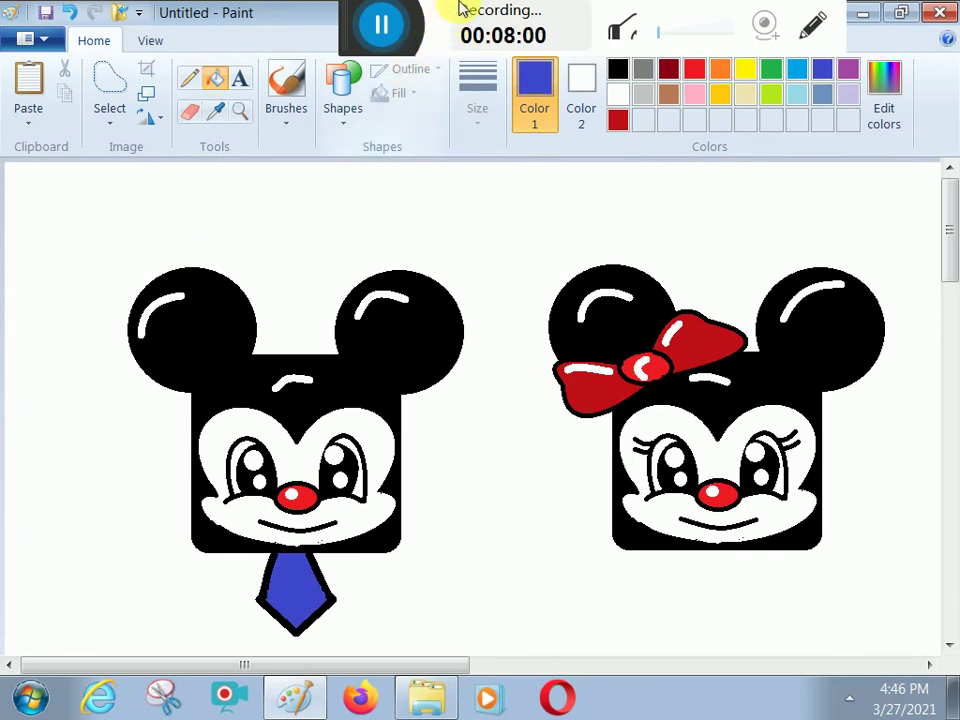
# Draw a wide, flat black-outlined ellipse beneath each of the two faces as a ground shadow.
pyautogui.click(618, 70)
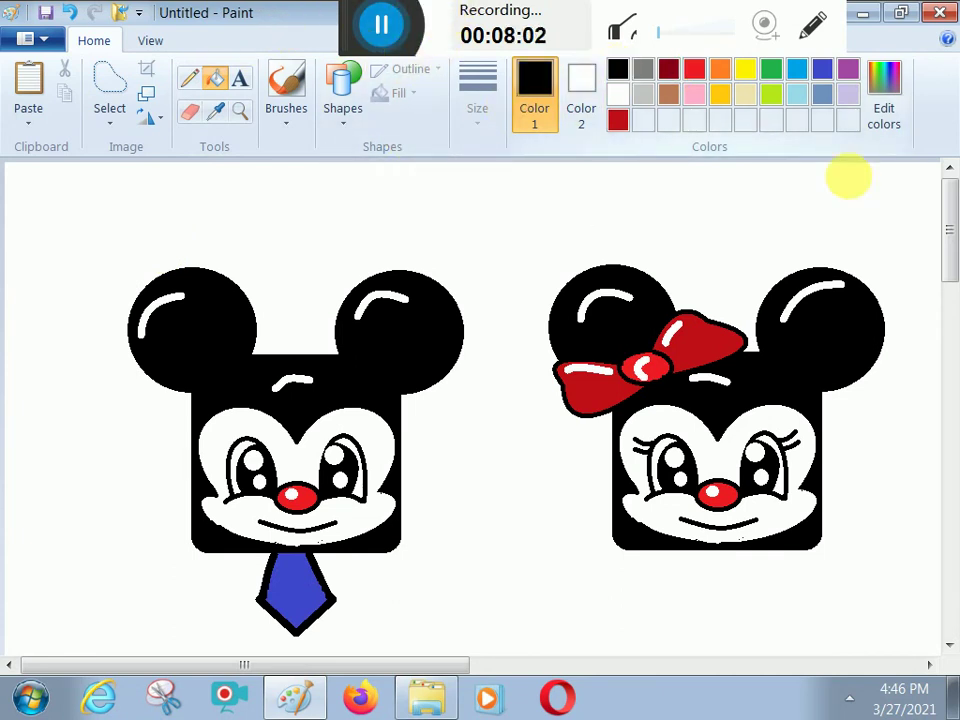
pyautogui.moveTo(949, 246); pyautogui.dragTo(950, 265)
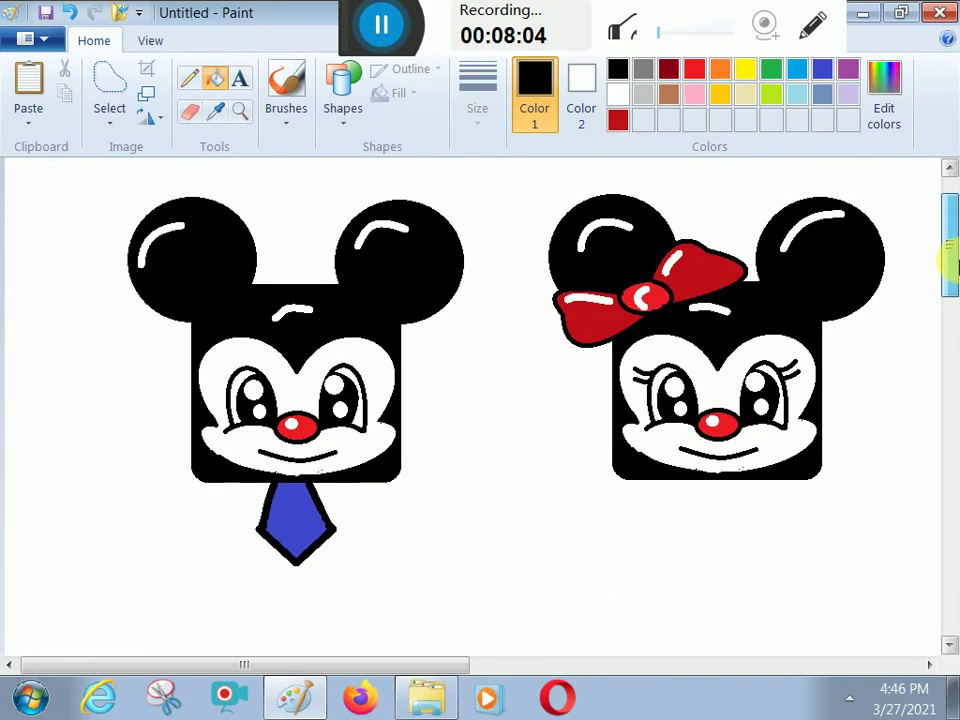
pyautogui.click(340, 118)
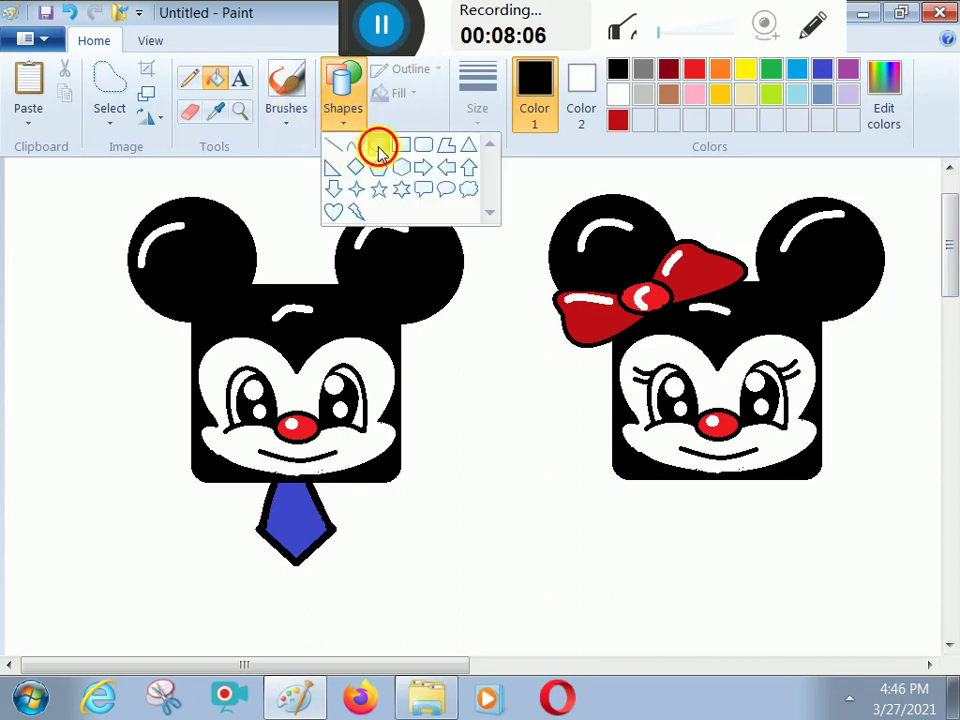
pyautogui.click(378, 148)
pyautogui.moveTo(111, 574); pyautogui.dragTo(474, 639)
pyautogui.click(553, 567)
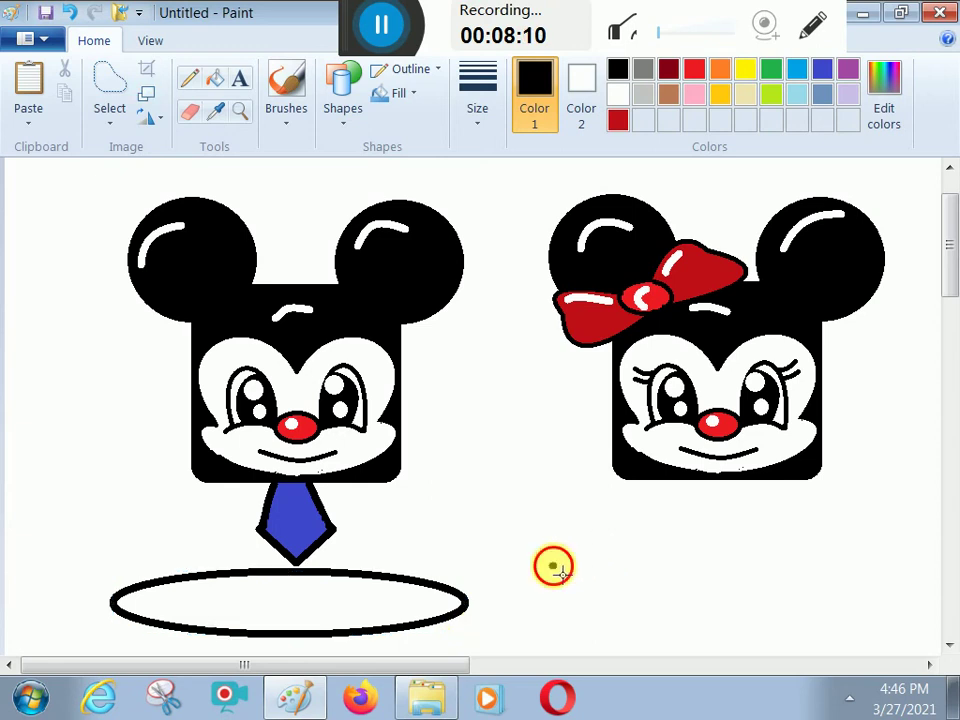
pyautogui.moveTo(553, 567); pyautogui.dragTo(908, 632)
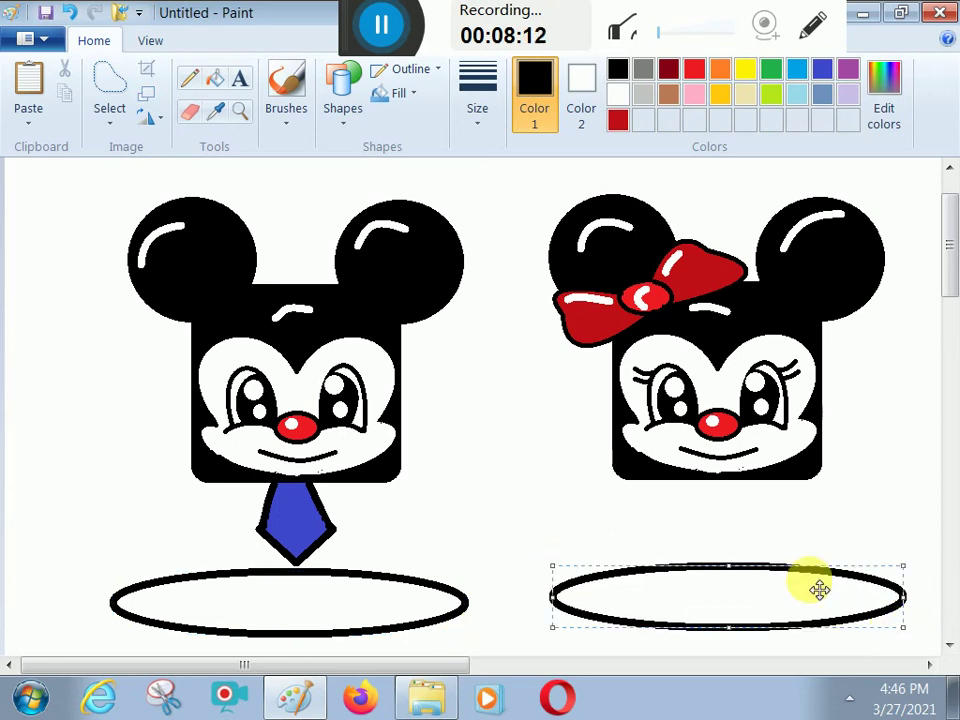
pyautogui.moveTo(746, 606); pyautogui.dragTo(784, 618)
# Fill both ground-shadow ellipses with black to merge with their outlines, and recolour them dark gray.
pyautogui.click(215, 78)
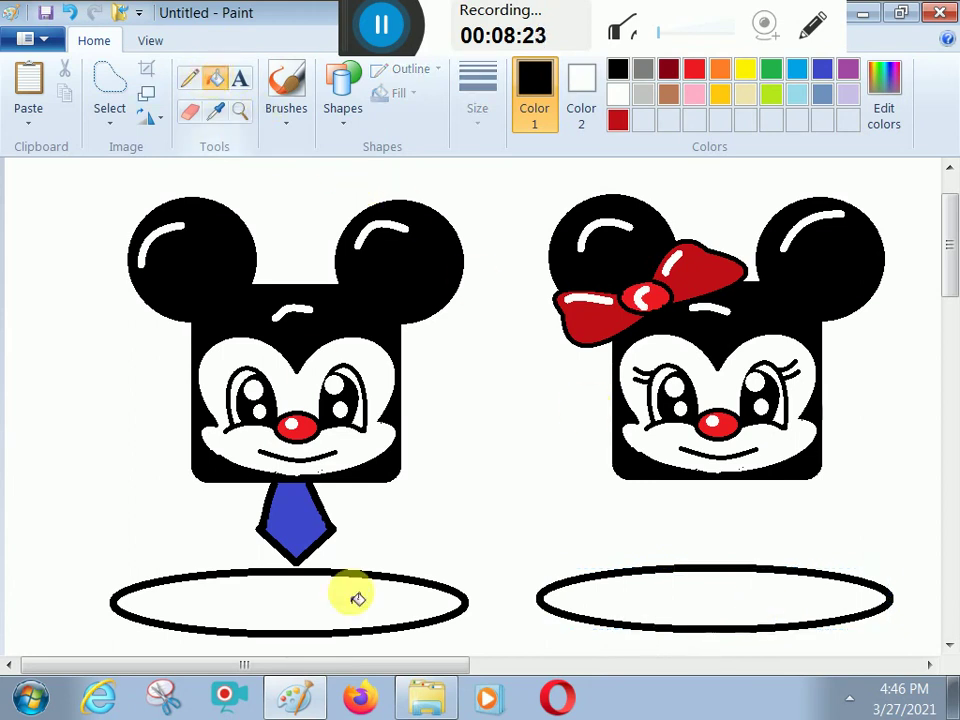
pyautogui.click(338, 610)
pyautogui.click(778, 582)
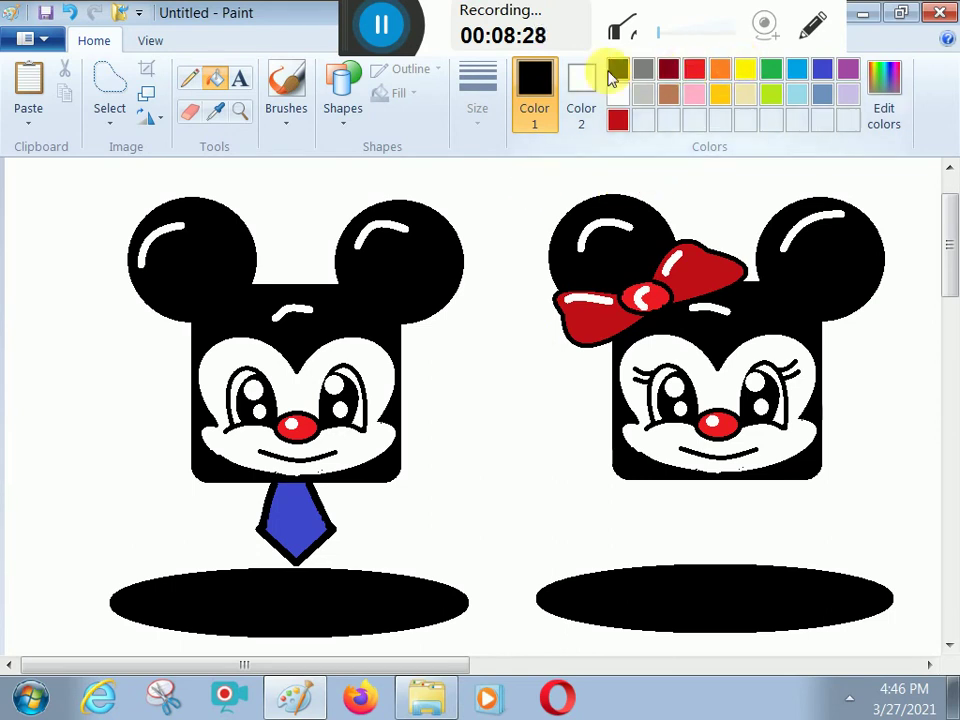
pyautogui.click(643, 70)
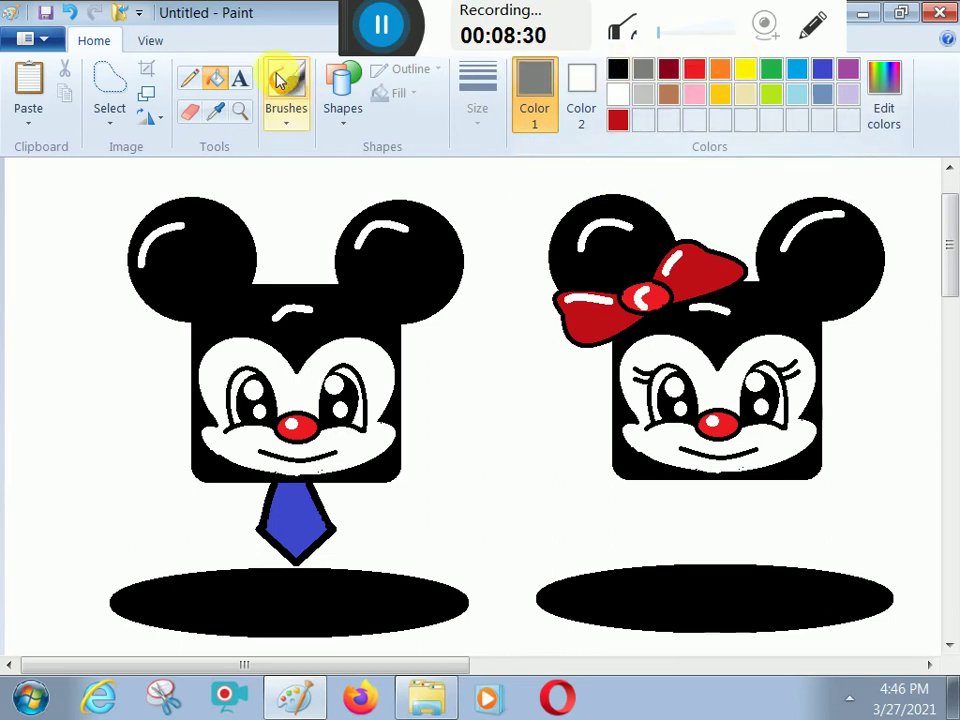
pyautogui.click(268, 606)
pyautogui.click(637, 583)
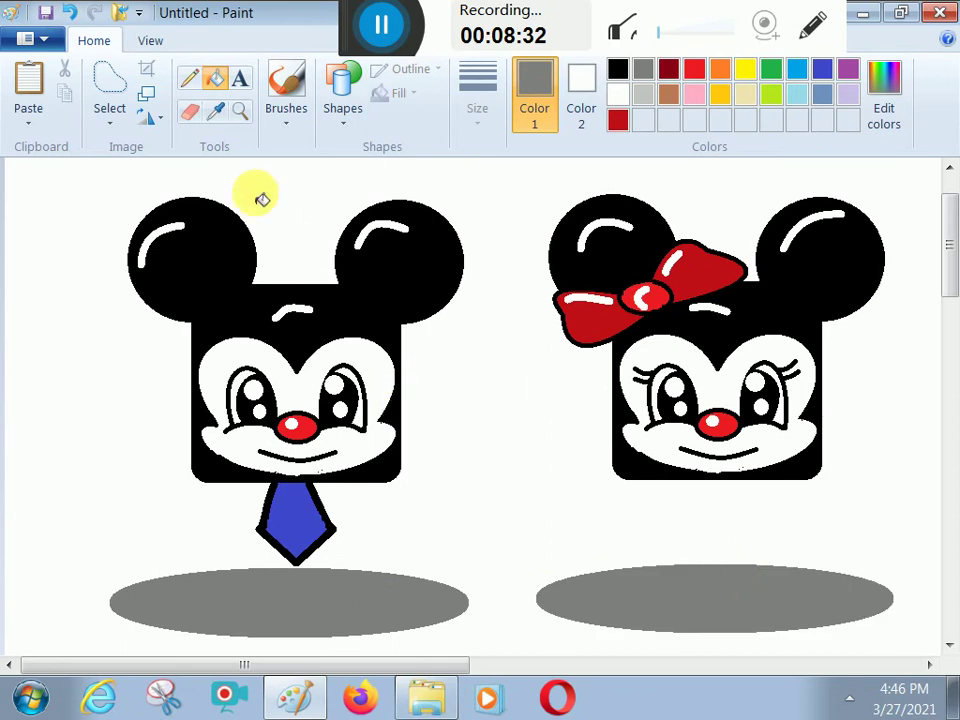
# Draw a small black-outlined four-point star in the gap between the two faces, just below ear level.
pyautogui.click(341, 92)
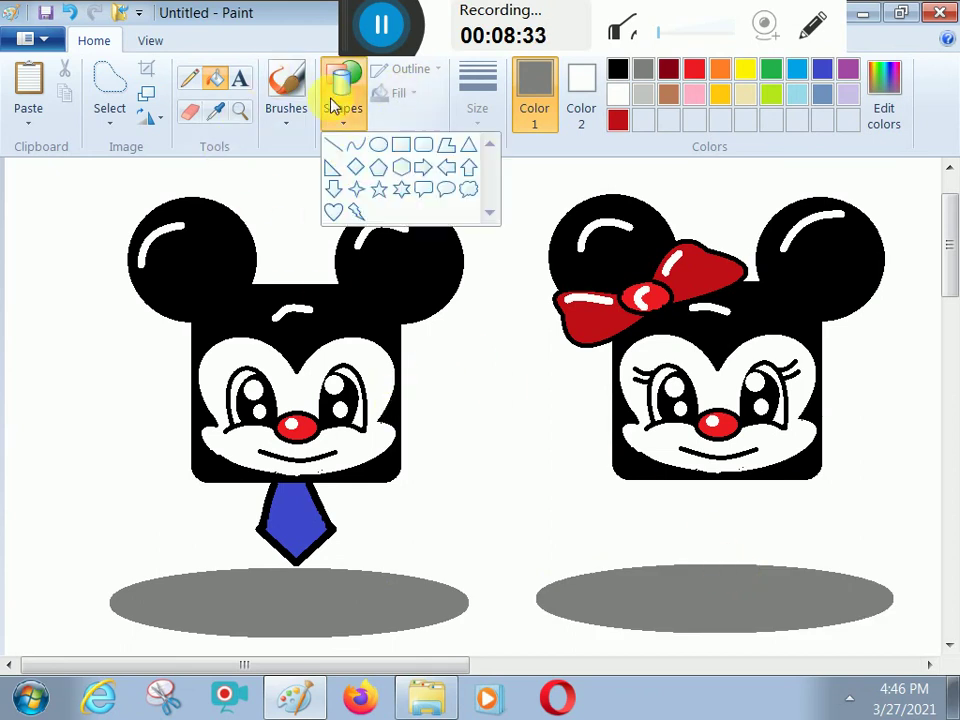
pyautogui.click(343, 190)
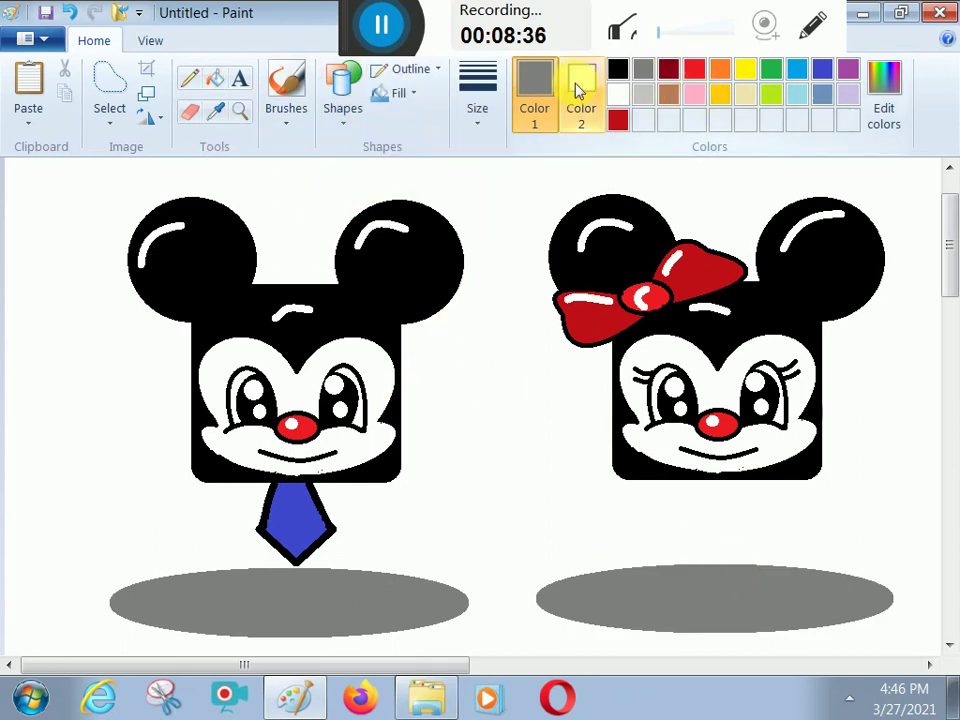
pyautogui.click(618, 68)
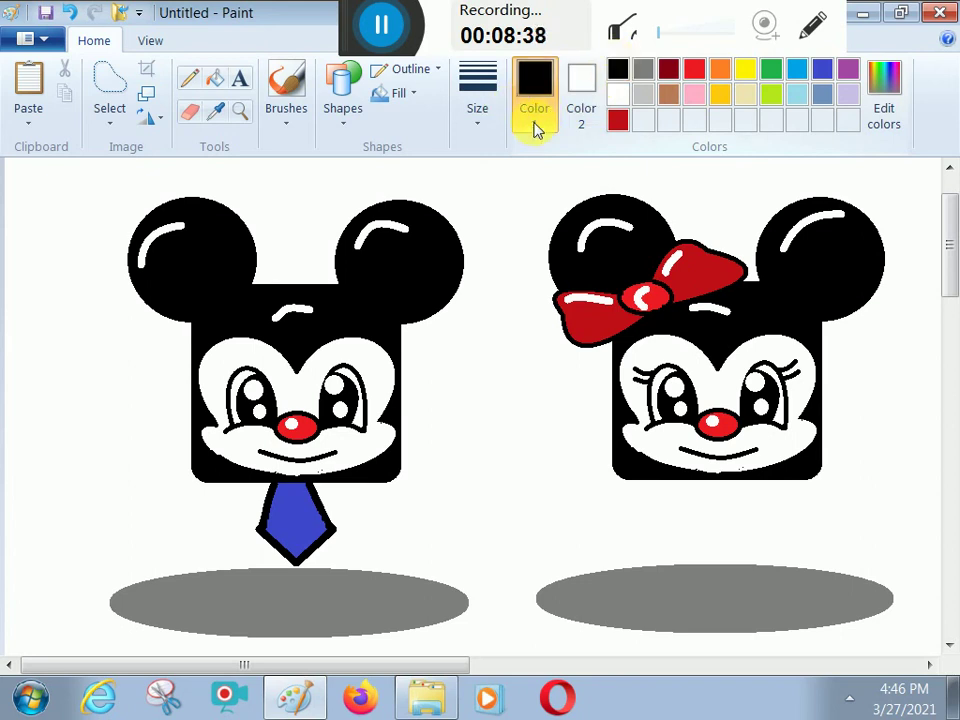
pyautogui.click(463, 120)
pyautogui.click(497, 216)
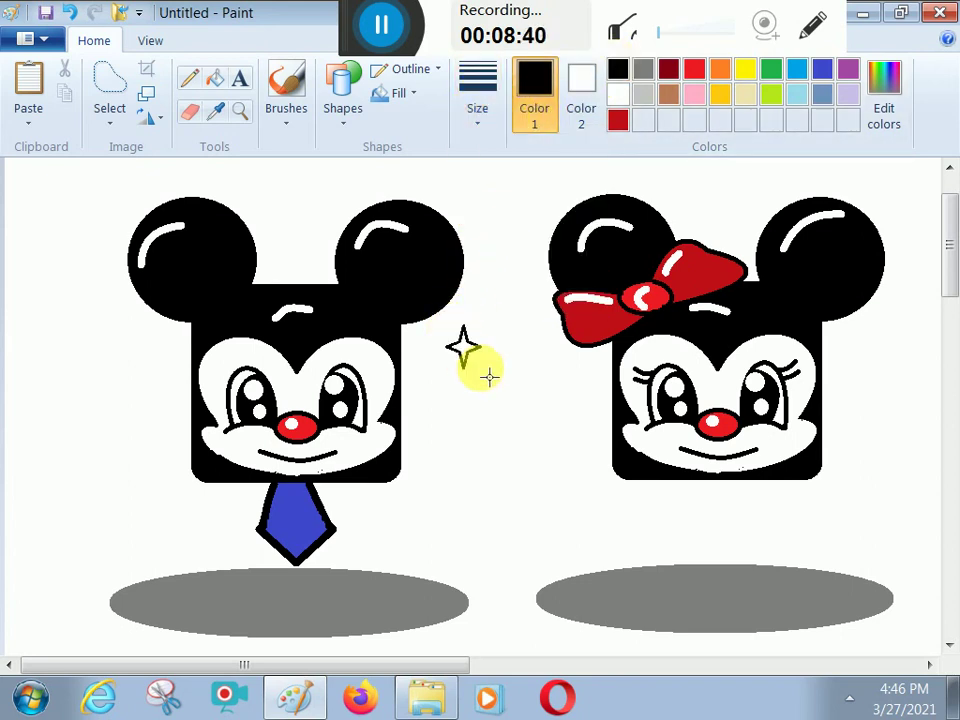
pyautogui.moveTo(489, 376); pyautogui.dragTo(501, 389)
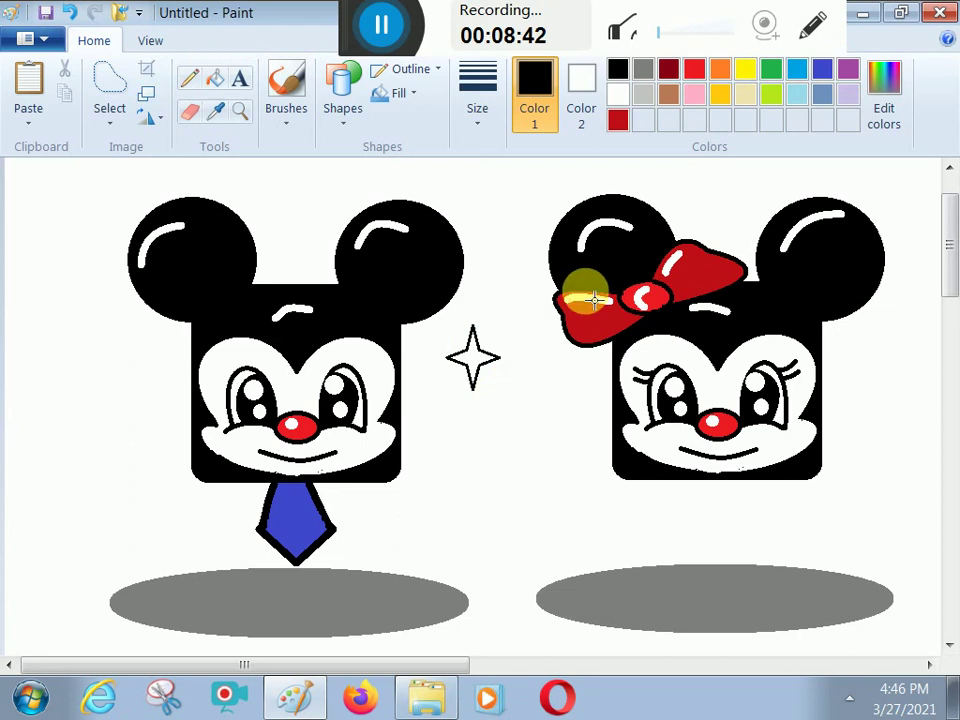
# Draw three black-outlined hearts: one beside the left-hand face's outer cheek and one on each side of the right-hand face.
pyautogui.click(372, 103)
pyautogui.click(340, 196)
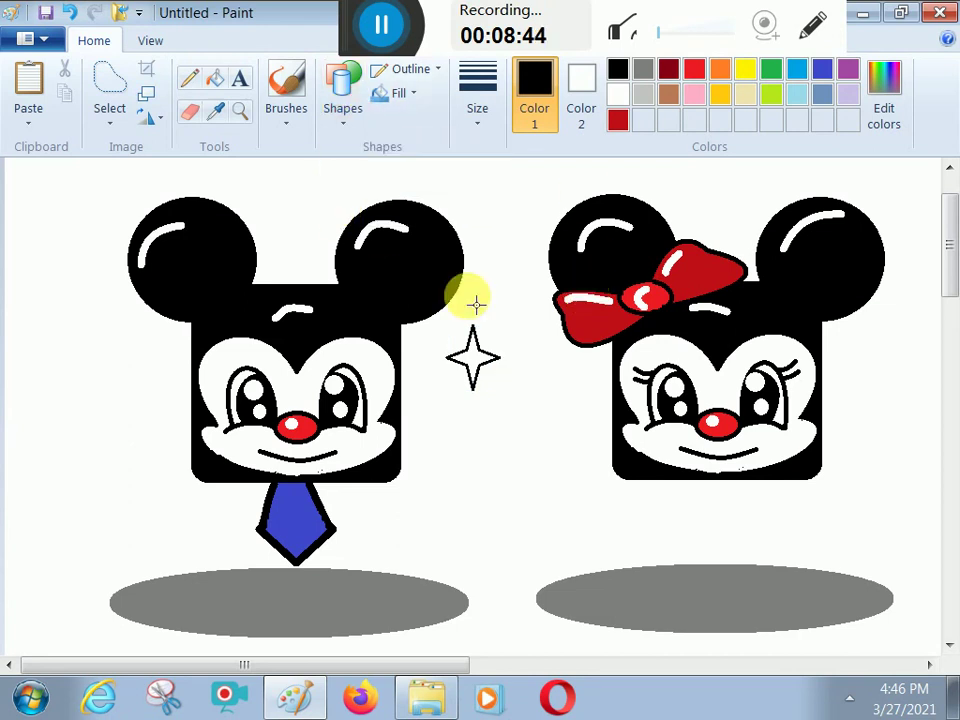
pyautogui.moveTo(529, 355); pyautogui.dragTo(613, 428)
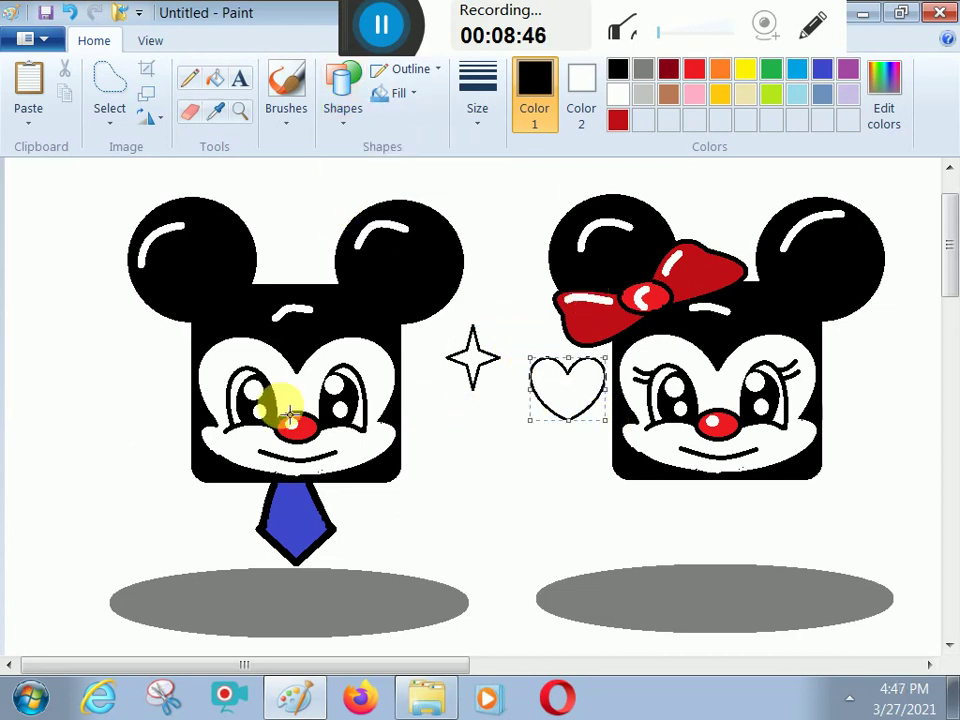
pyautogui.moveTo(82, 389); pyautogui.dragTo(173, 460)
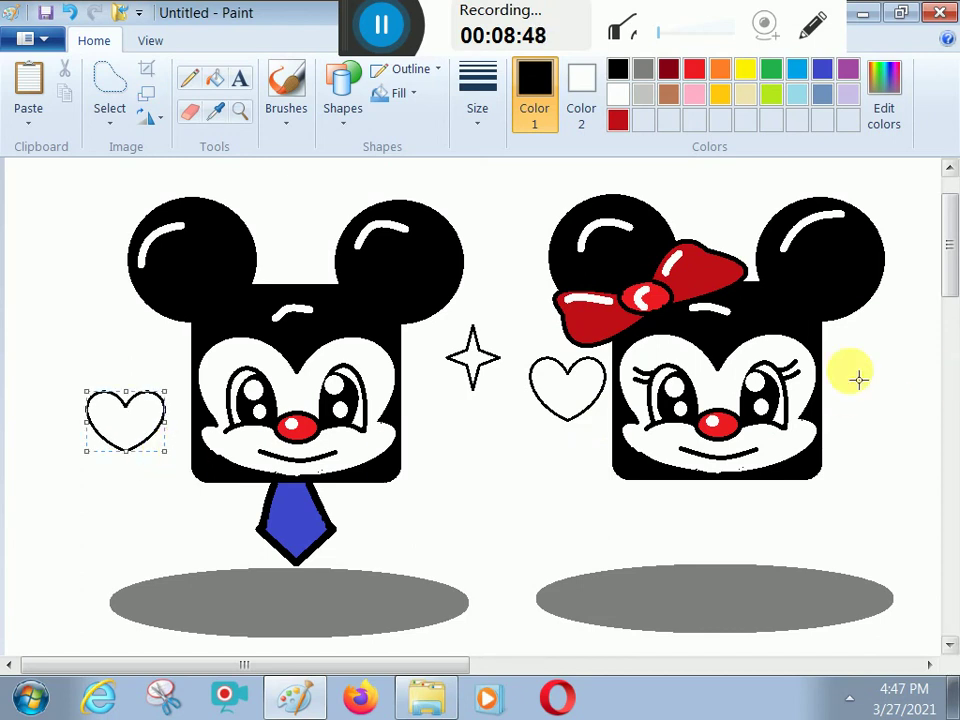
pyautogui.moveTo(839, 358); pyautogui.dragTo(903, 407)
# Add a larger four-point star between the two heads' inner ears and a small one beside the left-hand face's outer ear.
pyautogui.click(333, 112)
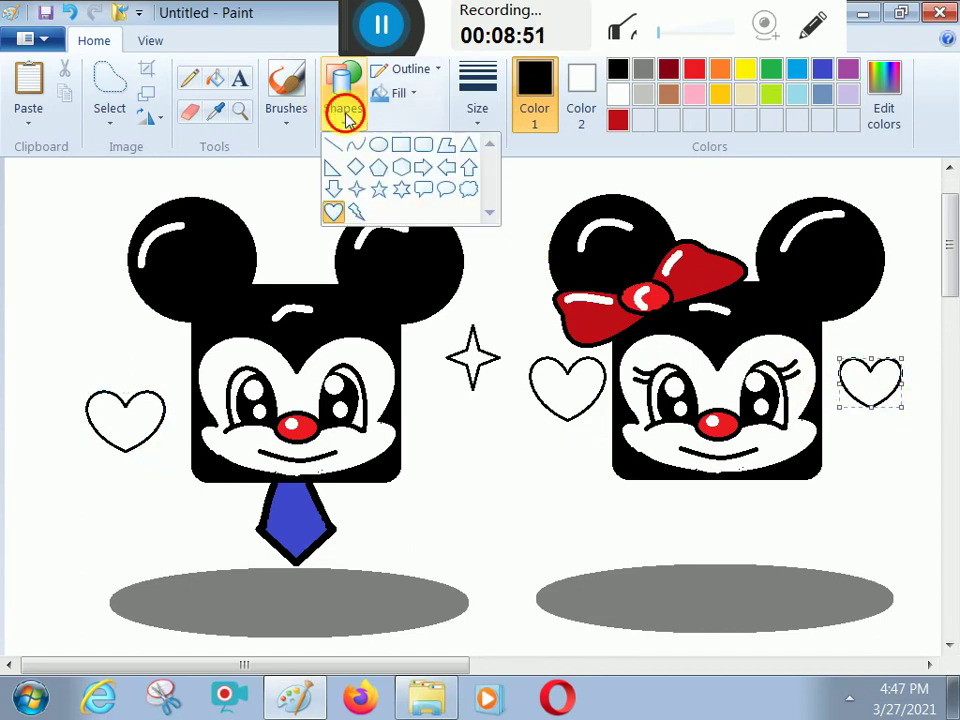
pyautogui.click(364, 189)
pyautogui.moveTo(452, 177); pyautogui.dragTo(546, 246)
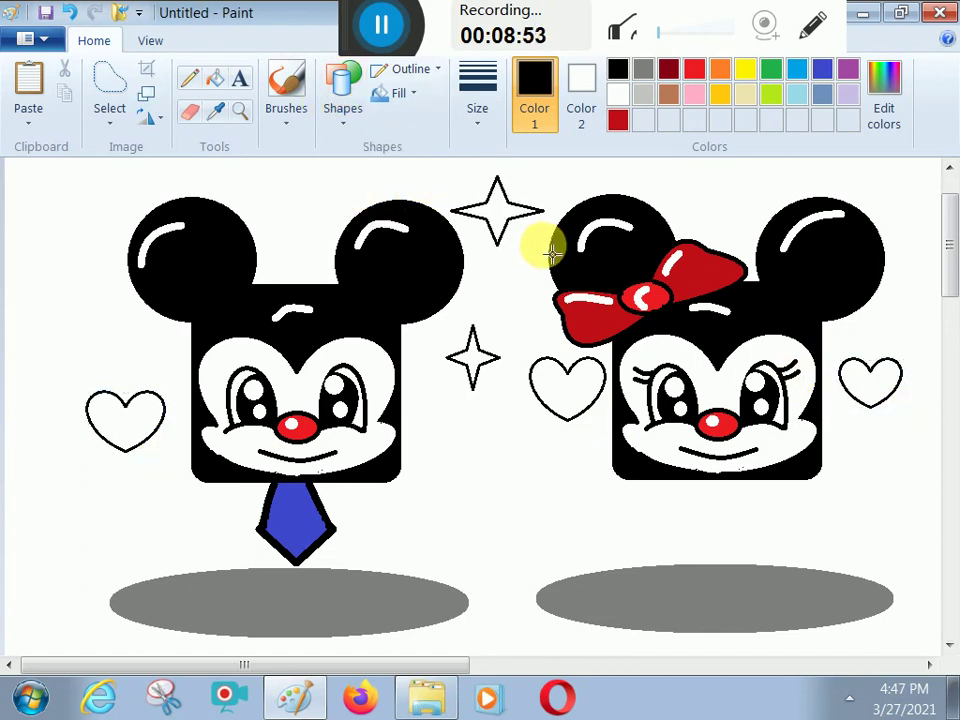
pyautogui.moveTo(89, 190); pyautogui.dragTo(137, 235)
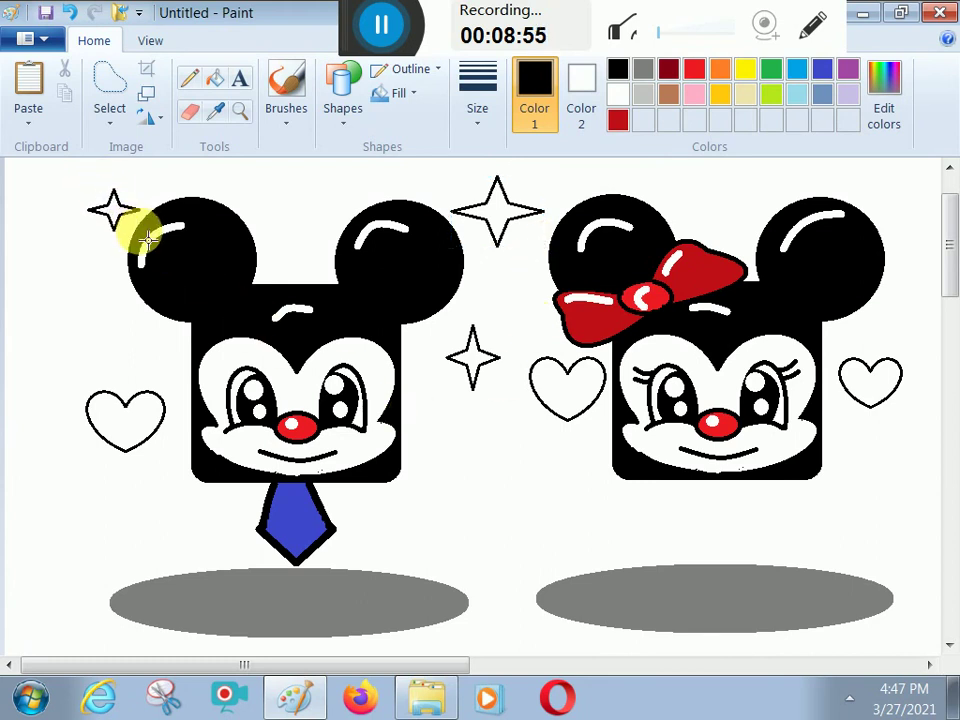
# Fill all three four-point stars with gold.
pyautogui.click(215, 80)
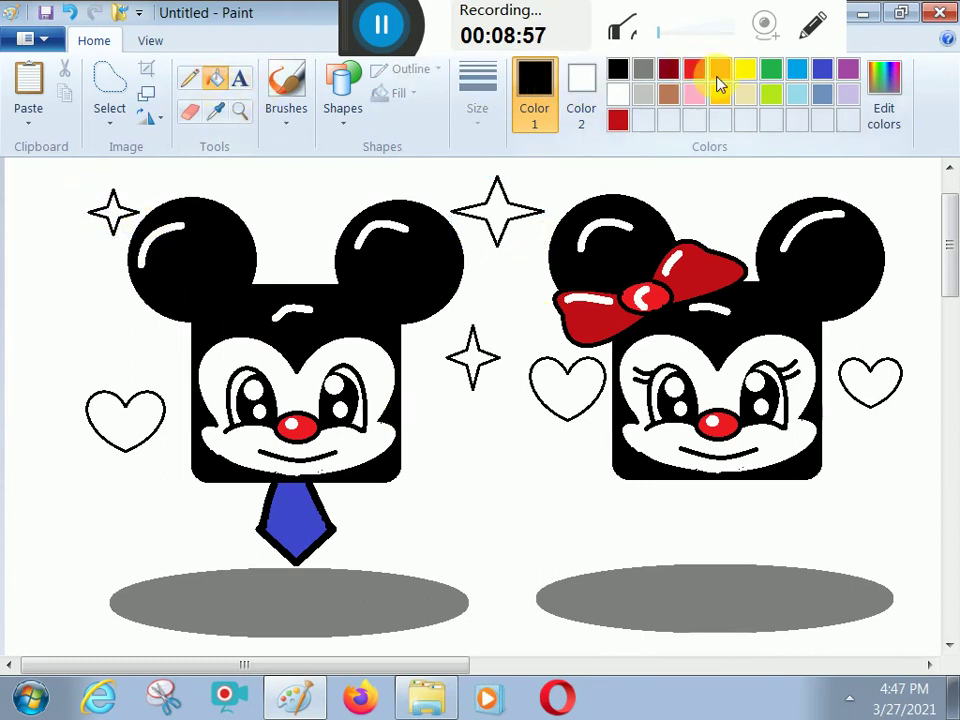
pyautogui.click(497, 212)
pyautogui.click(474, 362)
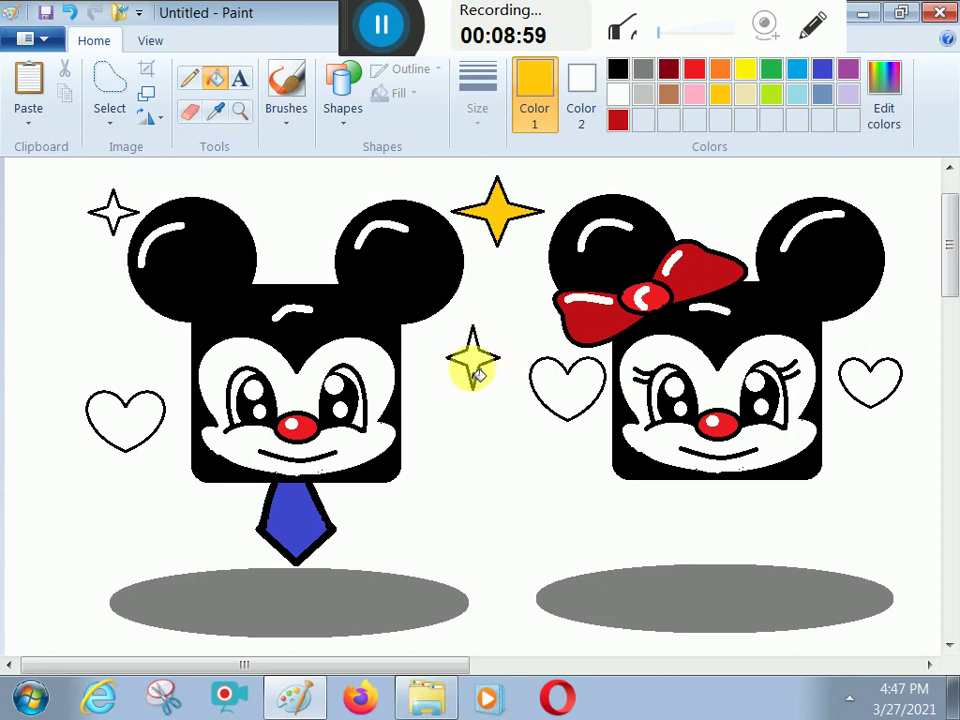
pyautogui.click(115, 214)
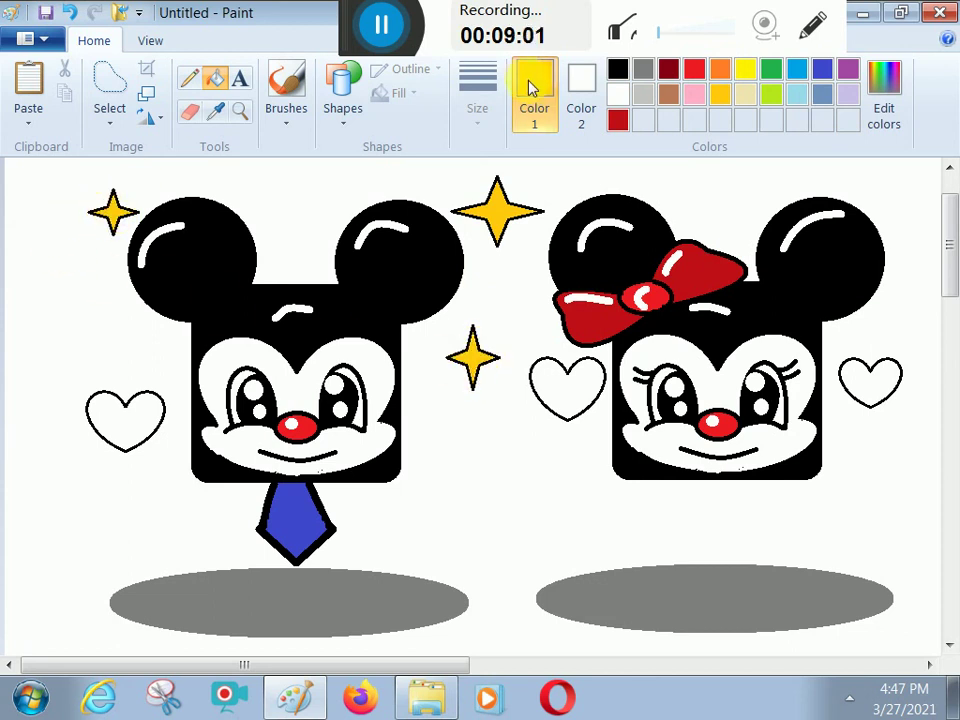
# Fill the three hearts with bright red.
pyautogui.click(694, 70)
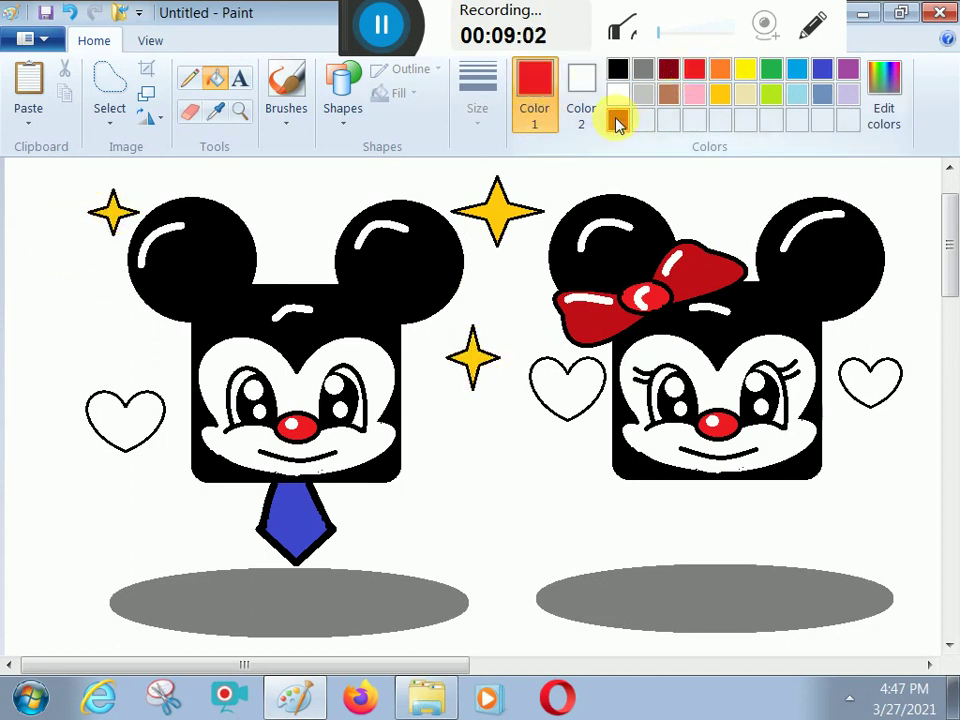
pyautogui.click(694, 72)
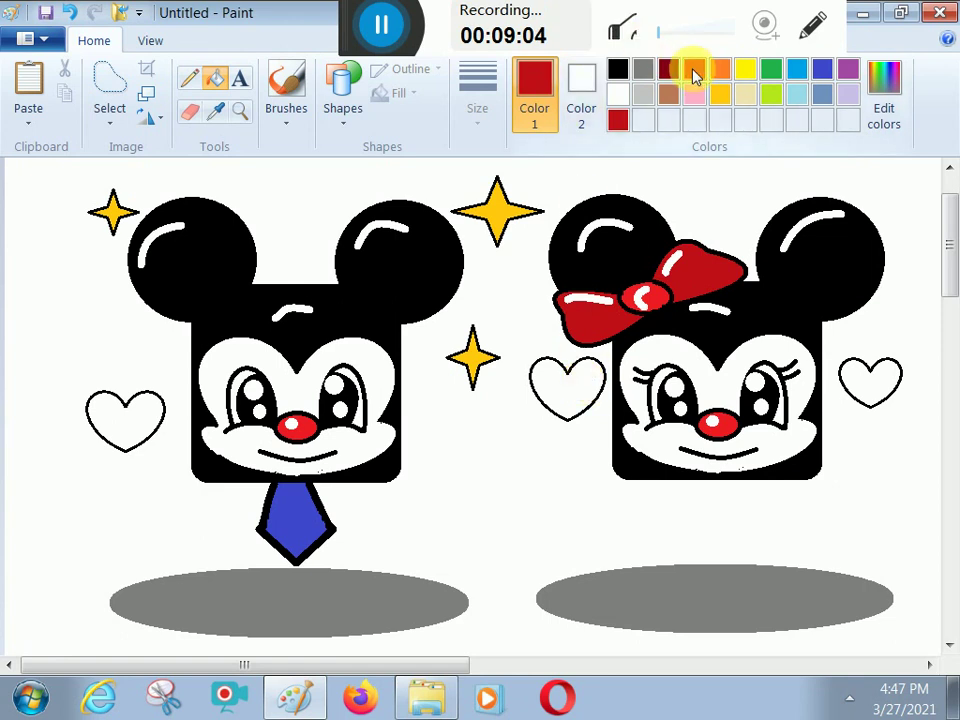
pyautogui.click(868, 393)
pyautogui.click(588, 390)
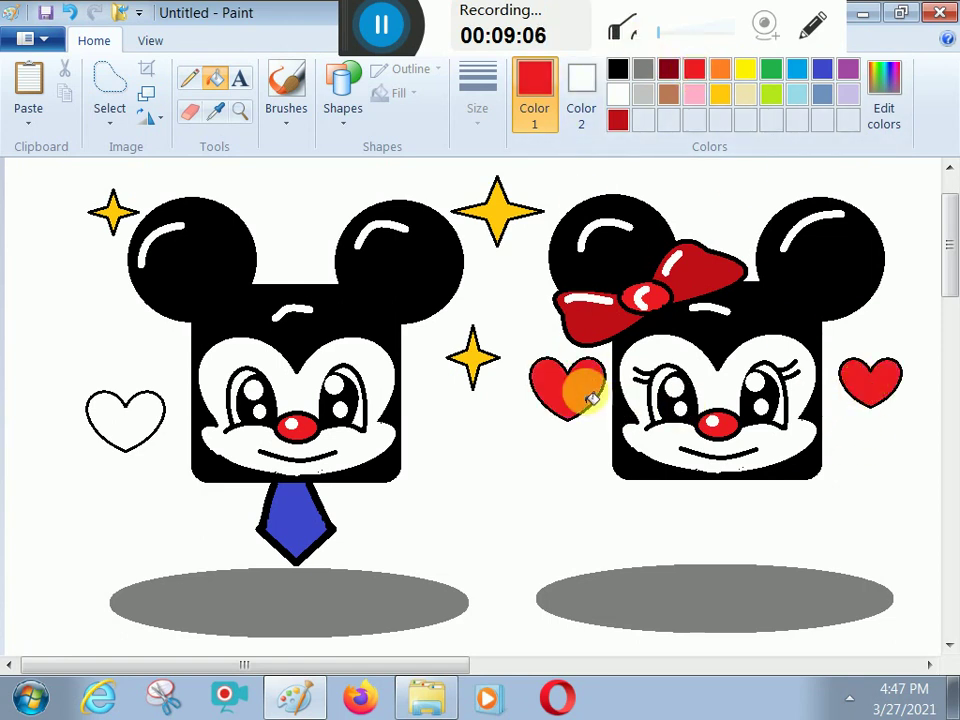
pyautogui.click(112, 410)
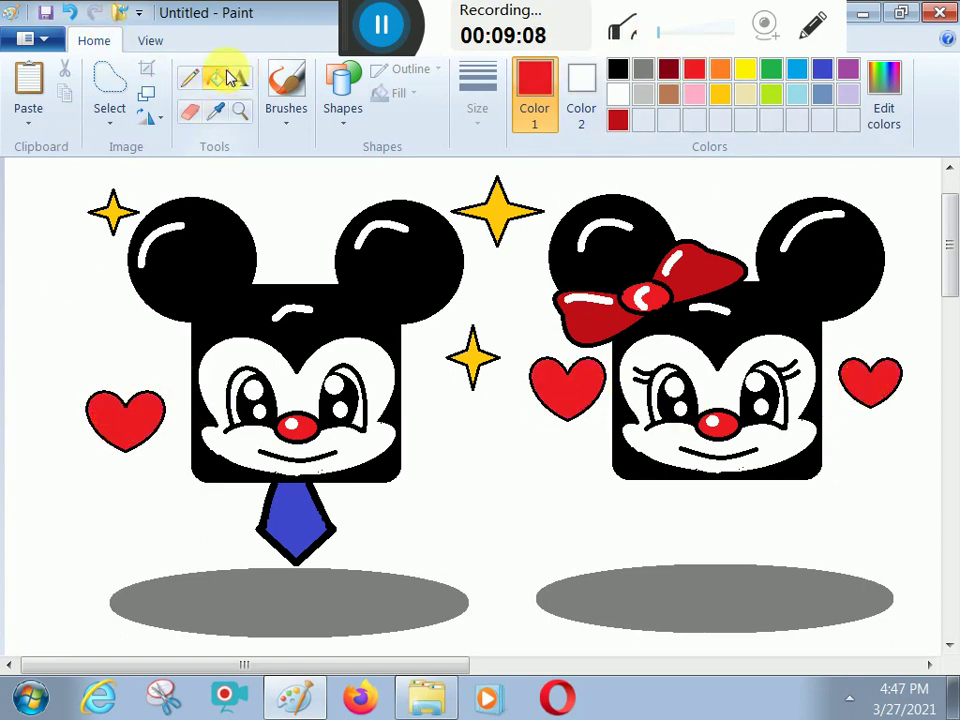
pyautogui.click(190, 80)
pyautogui.click(470, 118)
pyautogui.click(540, 282)
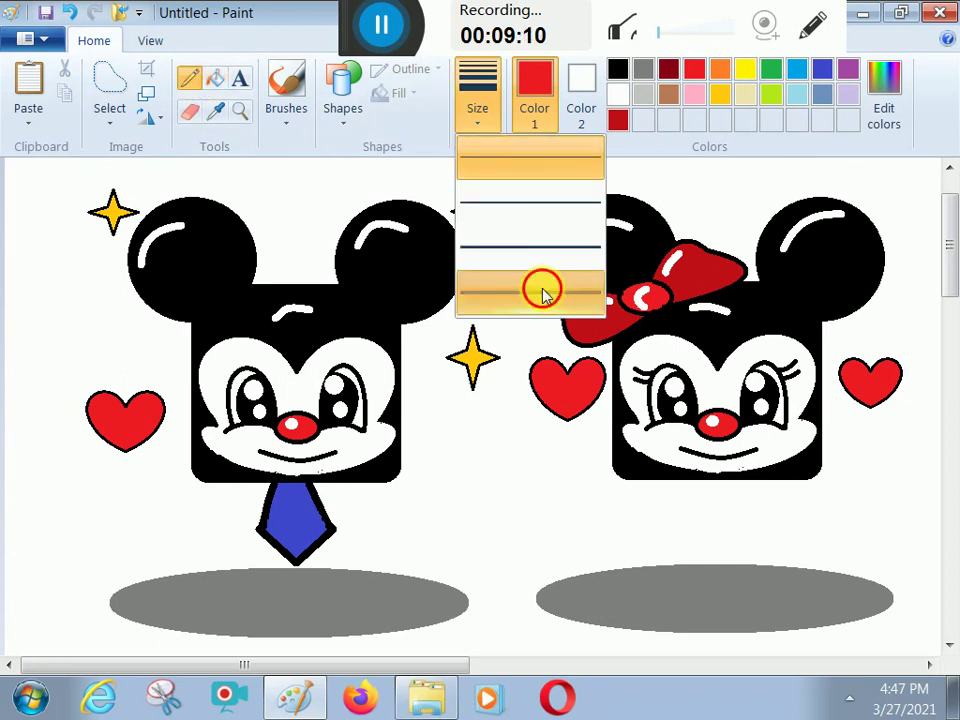
pyautogui.click(116, 414)
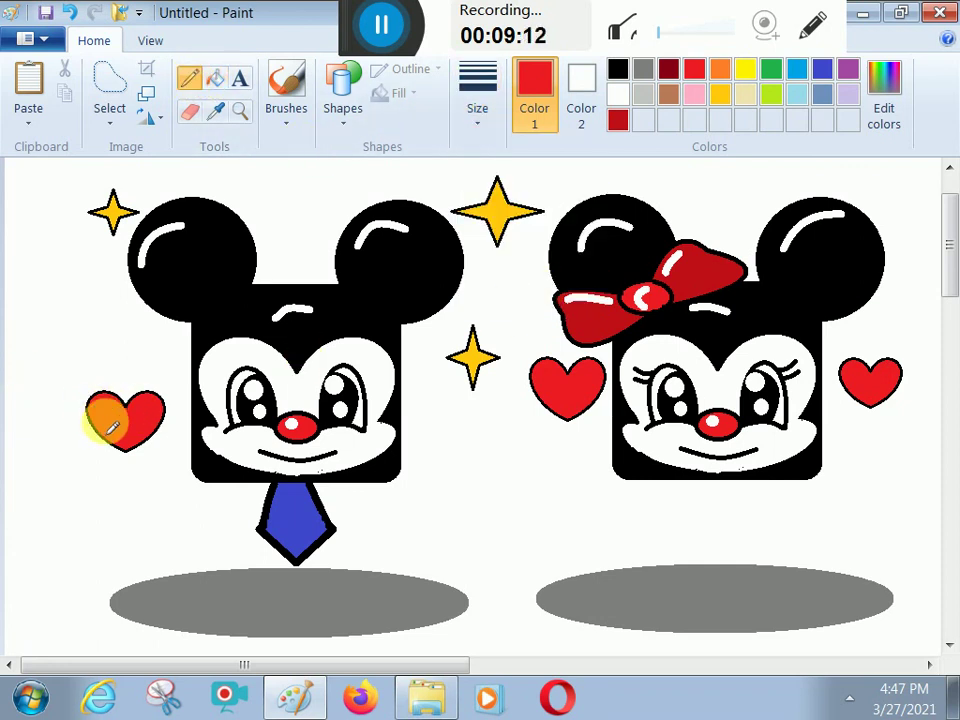
# Draw short, thick white curves as highlights on the three hearts and on the large star between the heads.
pyautogui.click(617, 93)
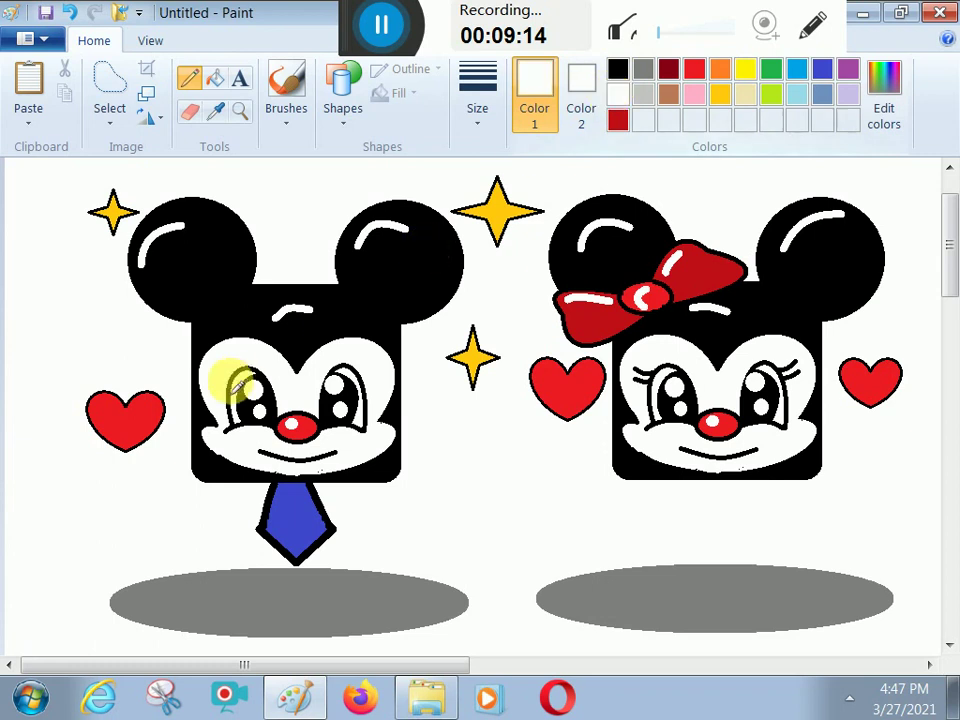
pyautogui.click(110, 410)
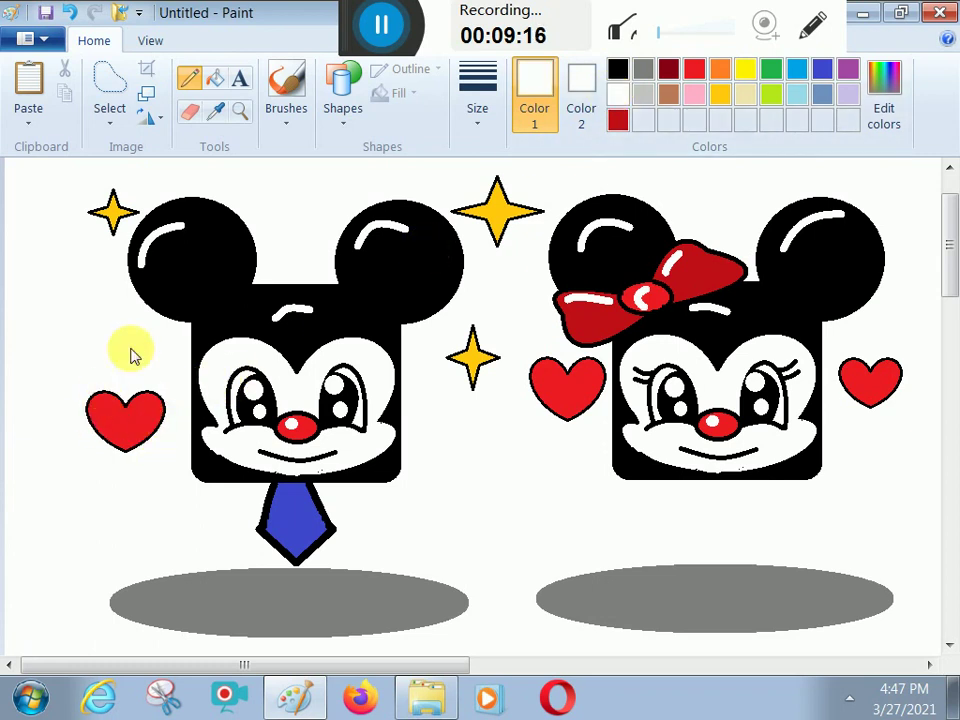
pyautogui.click(477, 92)
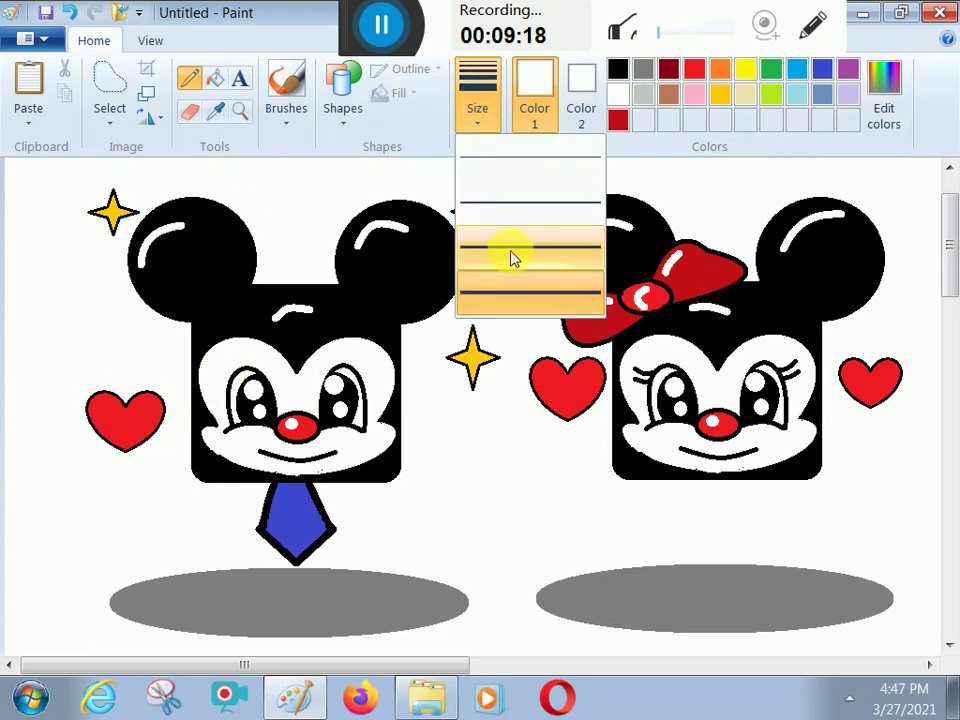
pyautogui.click(343, 100)
pyautogui.click(370, 148)
pyautogui.click(477, 95)
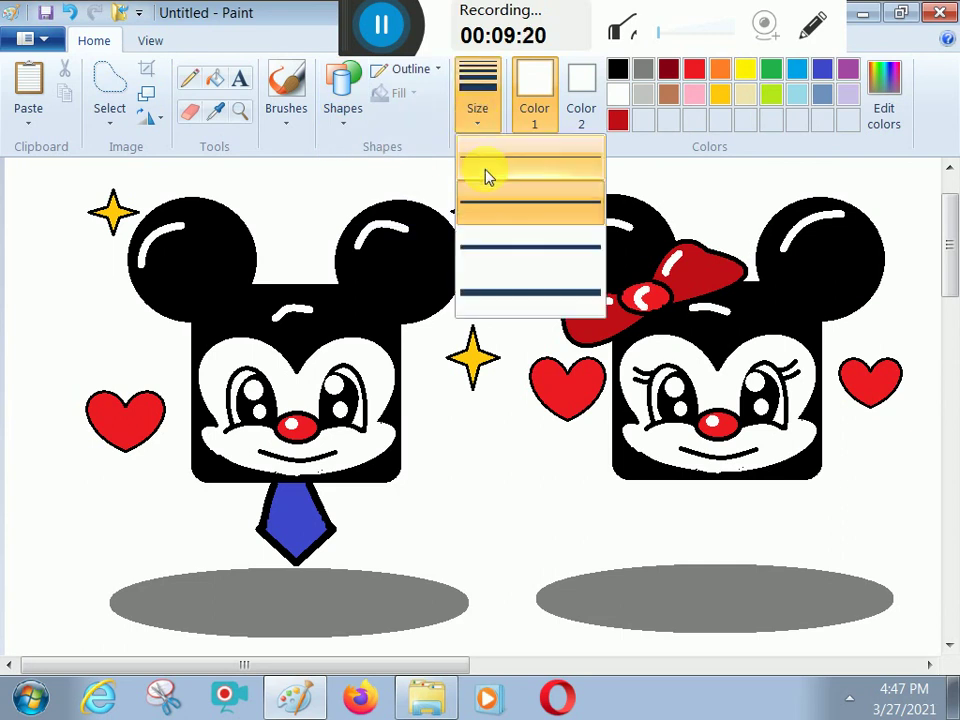
pyautogui.click(501, 295)
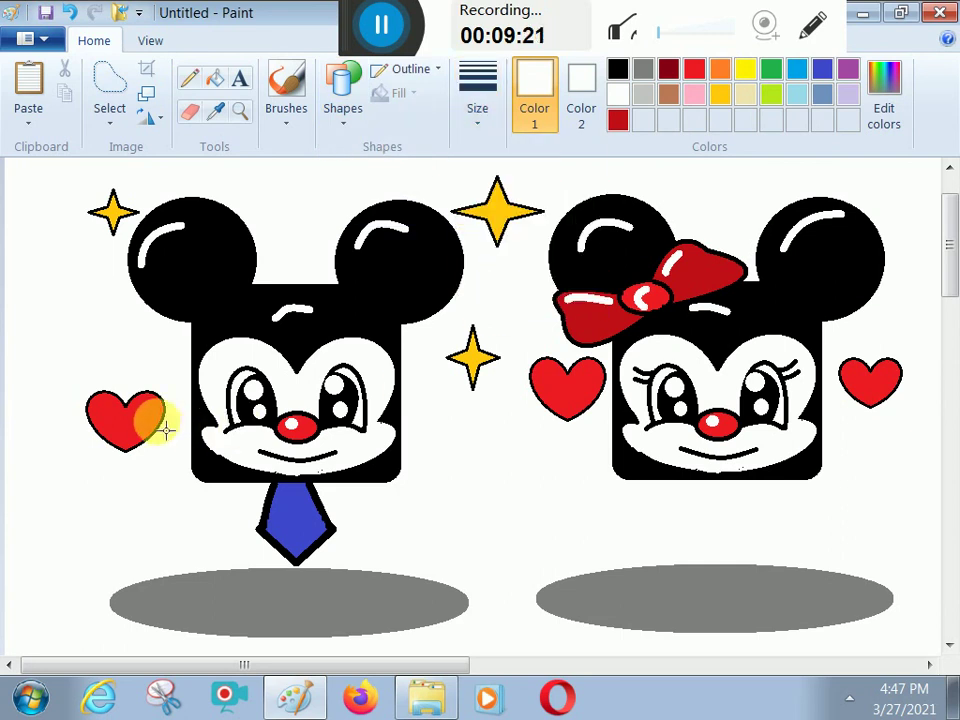
pyautogui.click(105, 424)
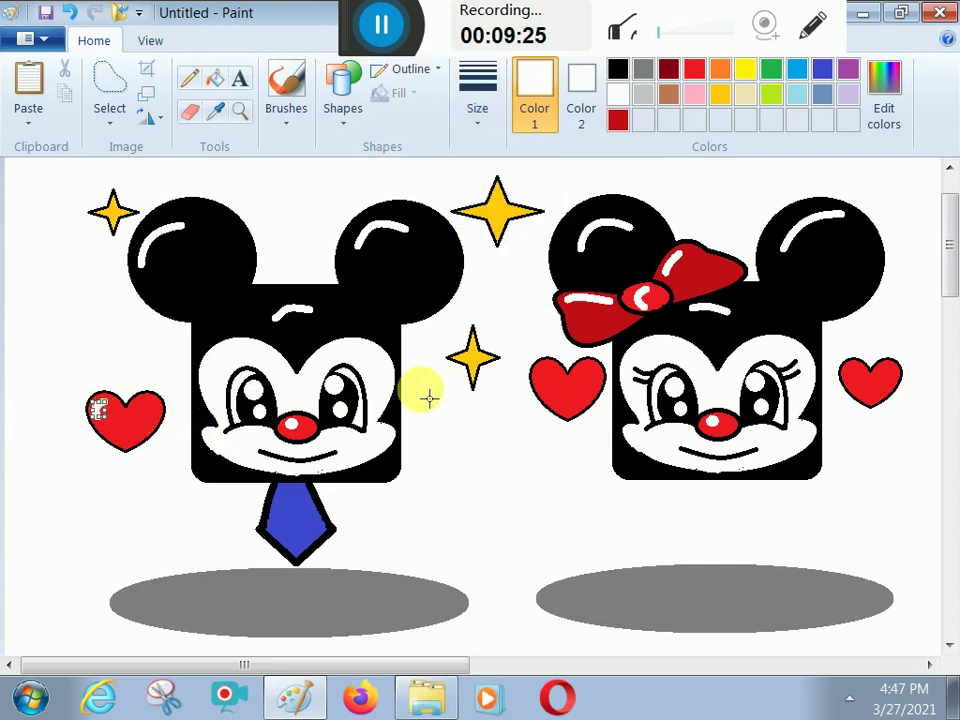
pyautogui.click(543, 378)
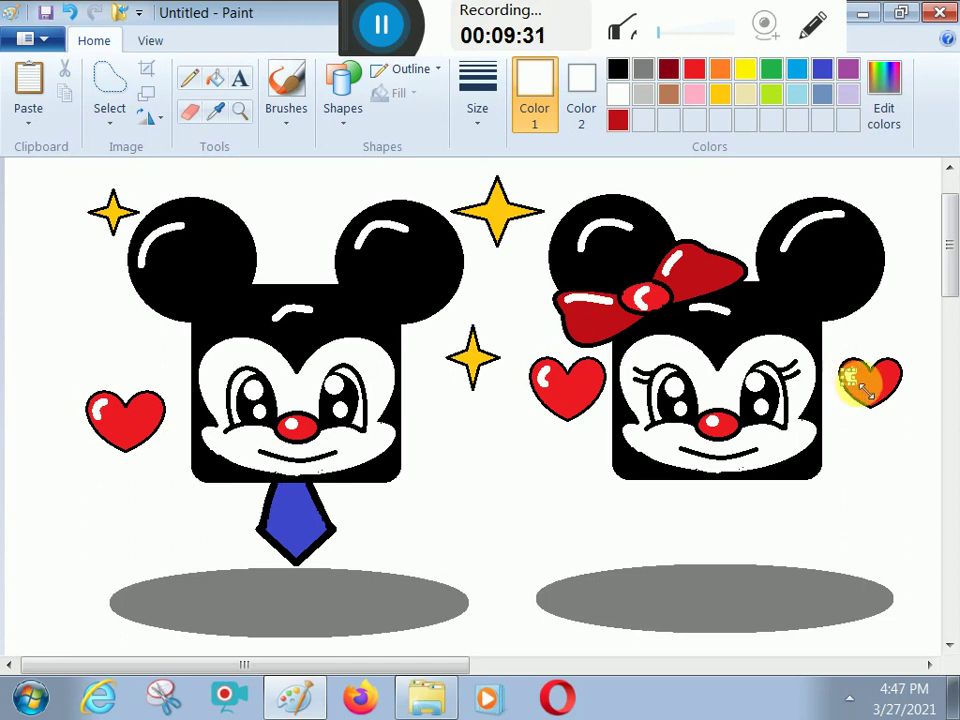
pyautogui.click(896, 305)
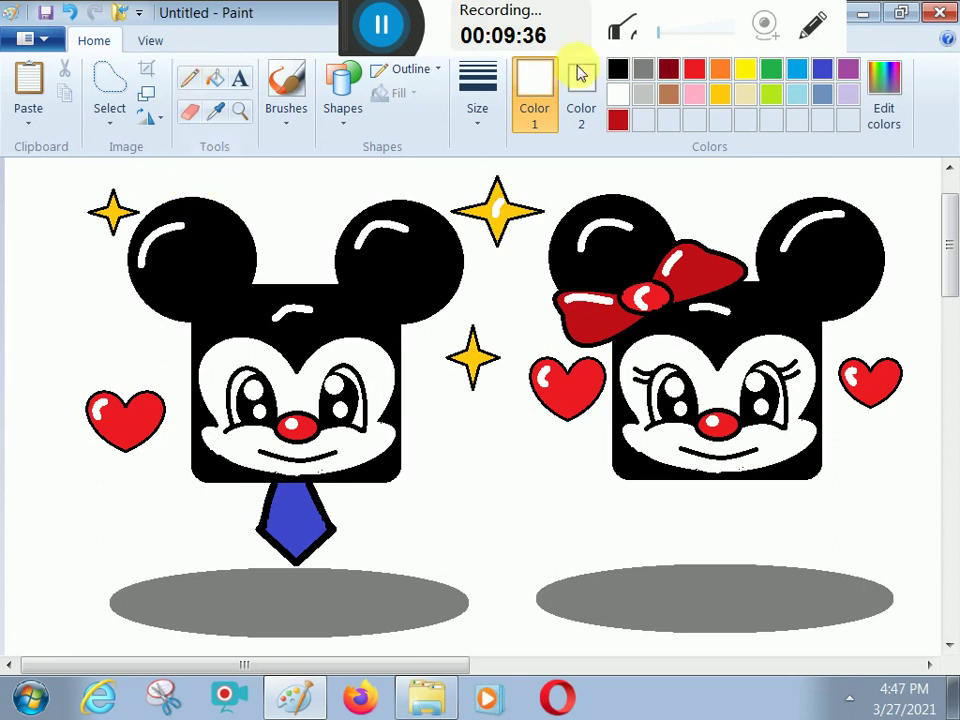
# Try lime, turquoise and indigo in turn as the fill colour of the background.
pyautogui.click(213, 82)
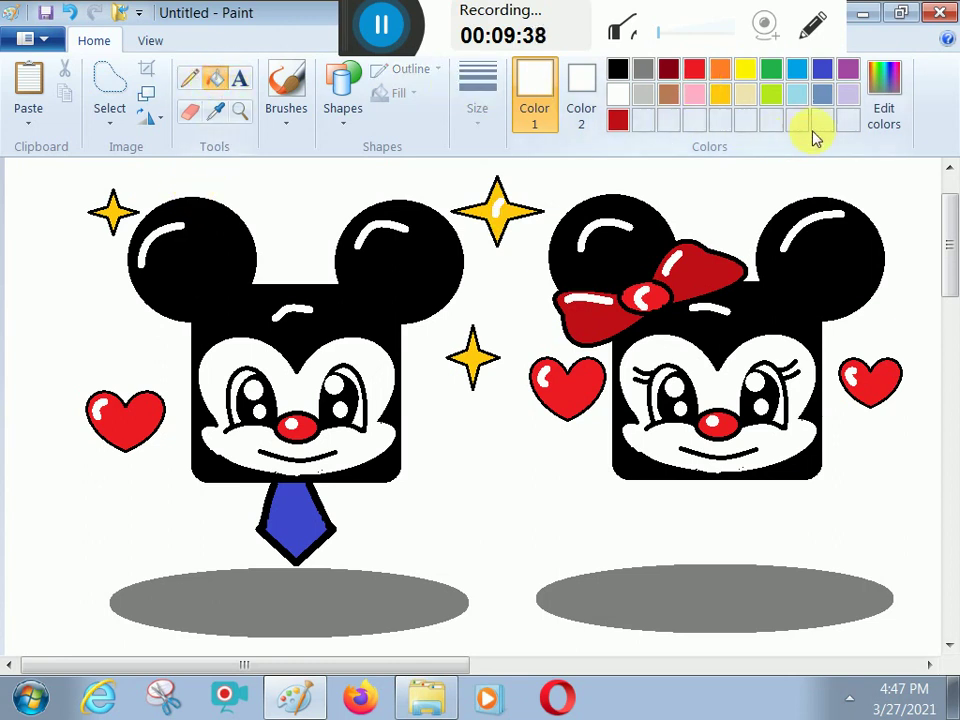
pyautogui.click(770, 95)
pyautogui.click(767, 190)
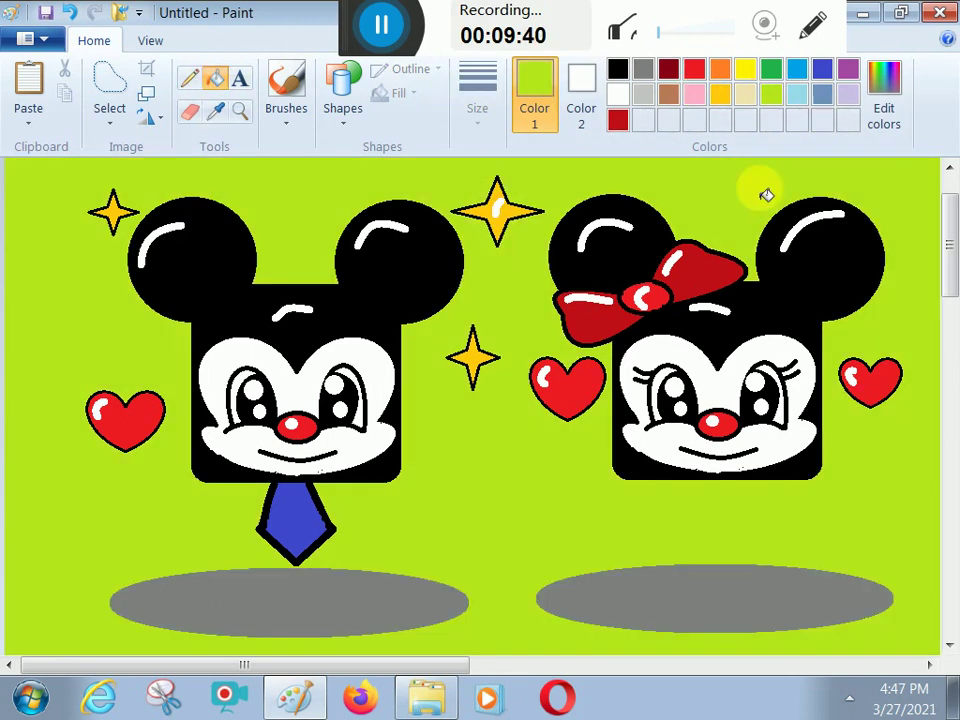
pyautogui.click(795, 70)
pyautogui.click(776, 182)
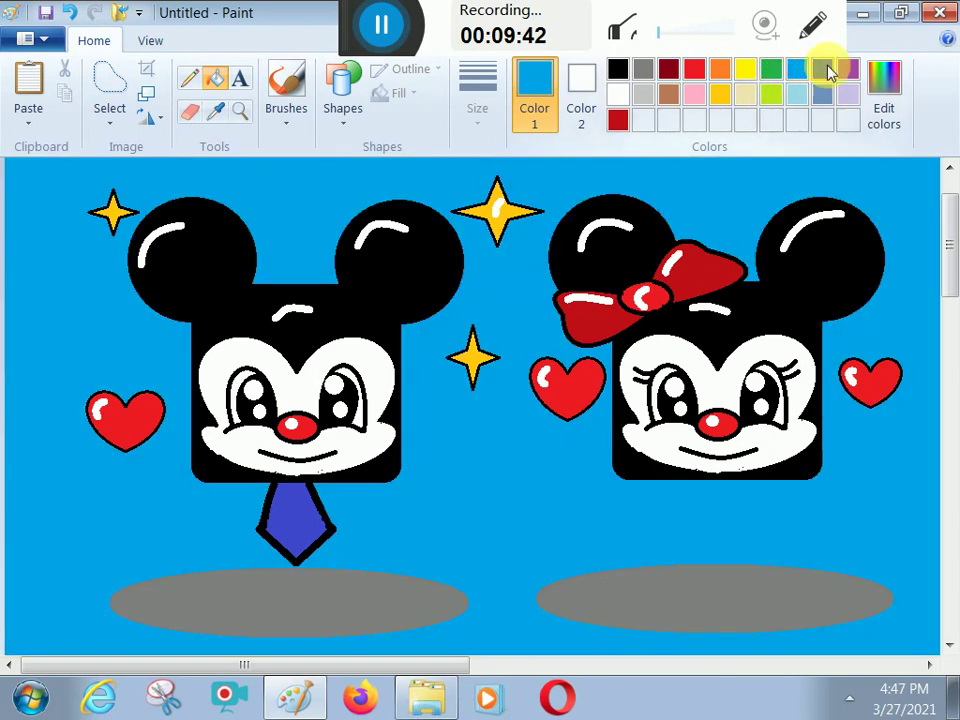
pyautogui.click(822, 68)
pyautogui.click(763, 180)
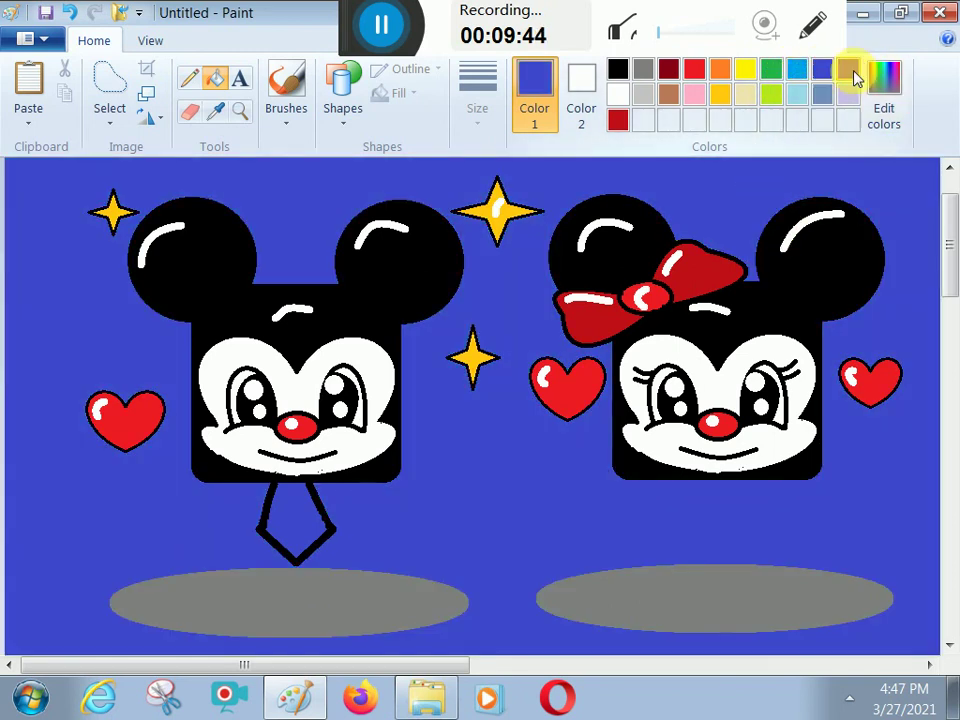
# Try purple, red and rose pink in turn as the background fill.
pyautogui.click(850, 72)
pyautogui.click(846, 178)
pyautogui.click(694, 68)
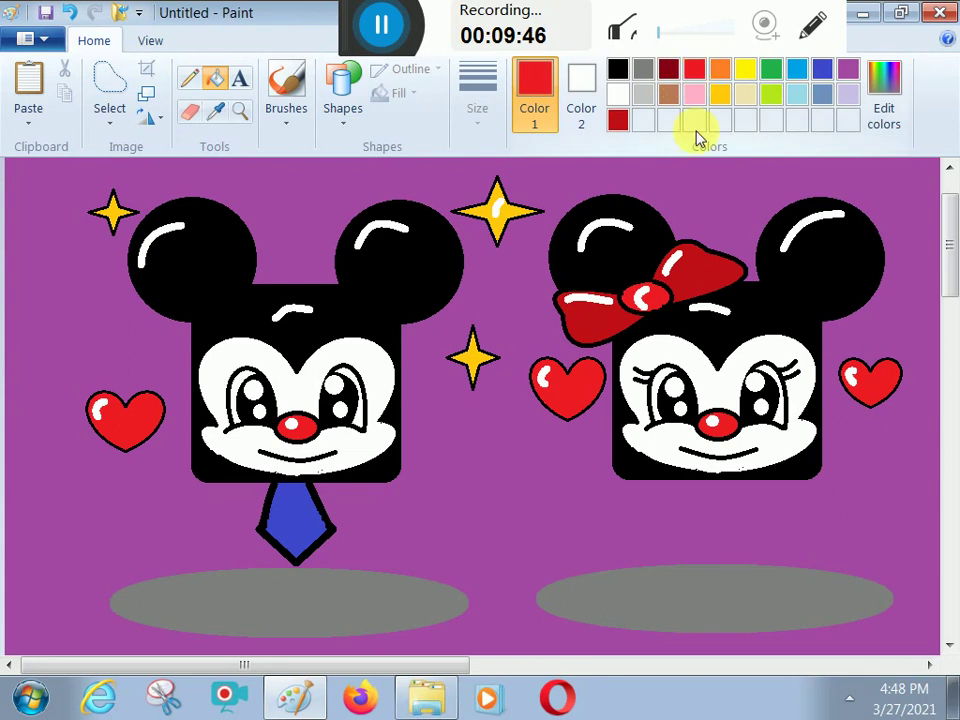
pyautogui.click(699, 178)
pyautogui.click(697, 93)
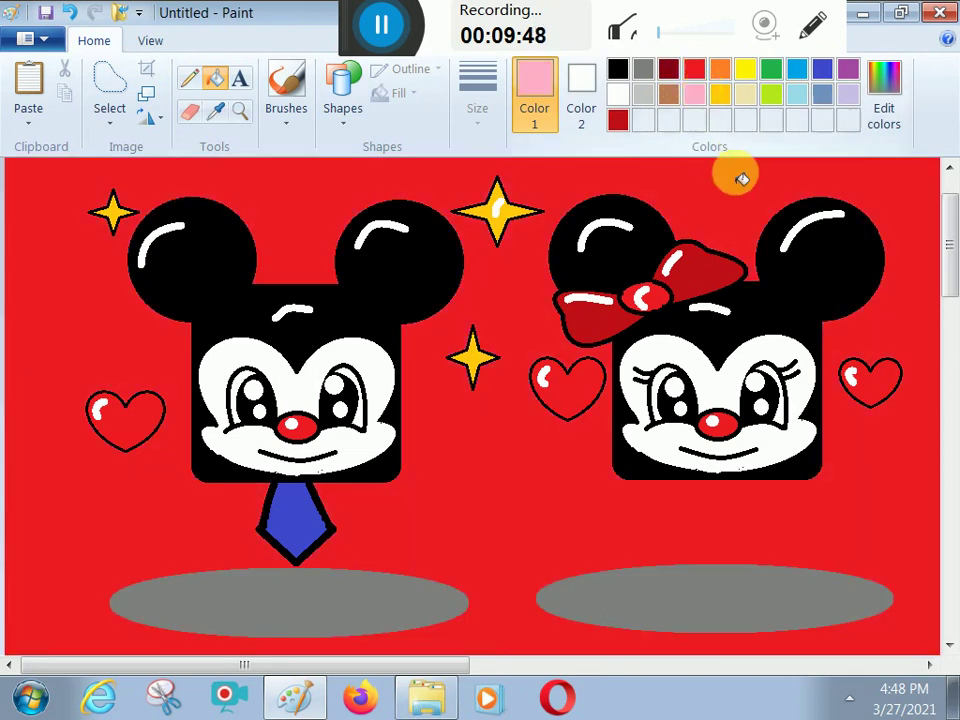
pyautogui.click(739, 176)
# Try gold, light gray, lime, green and light yellow in turn as the background fill.
pyautogui.click(722, 93)
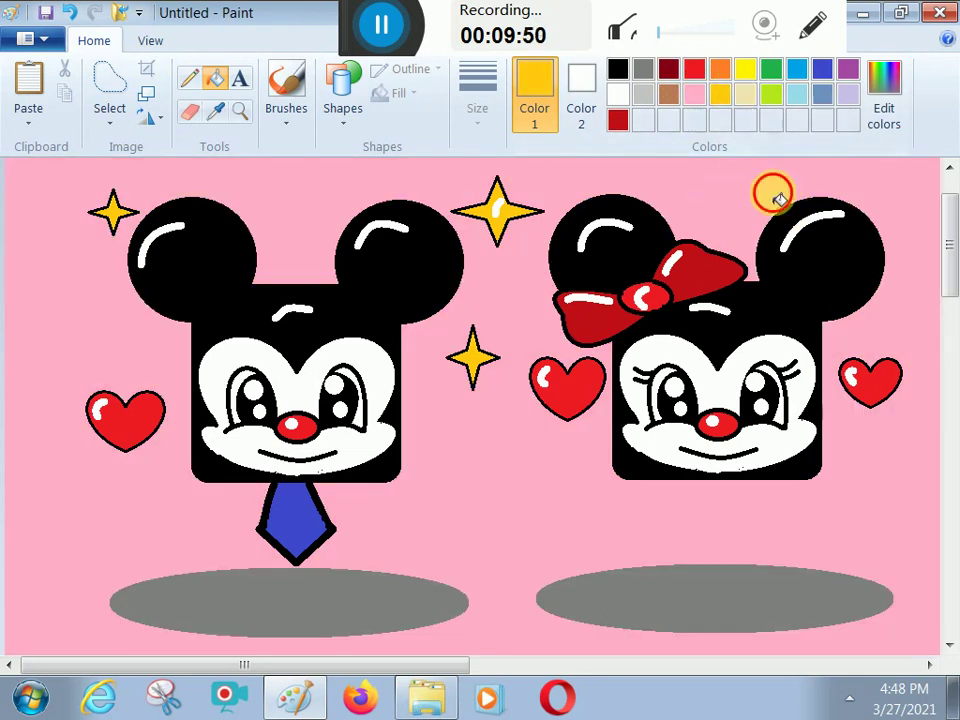
pyautogui.click(771, 193)
pyautogui.click(643, 93)
pyautogui.click(717, 187)
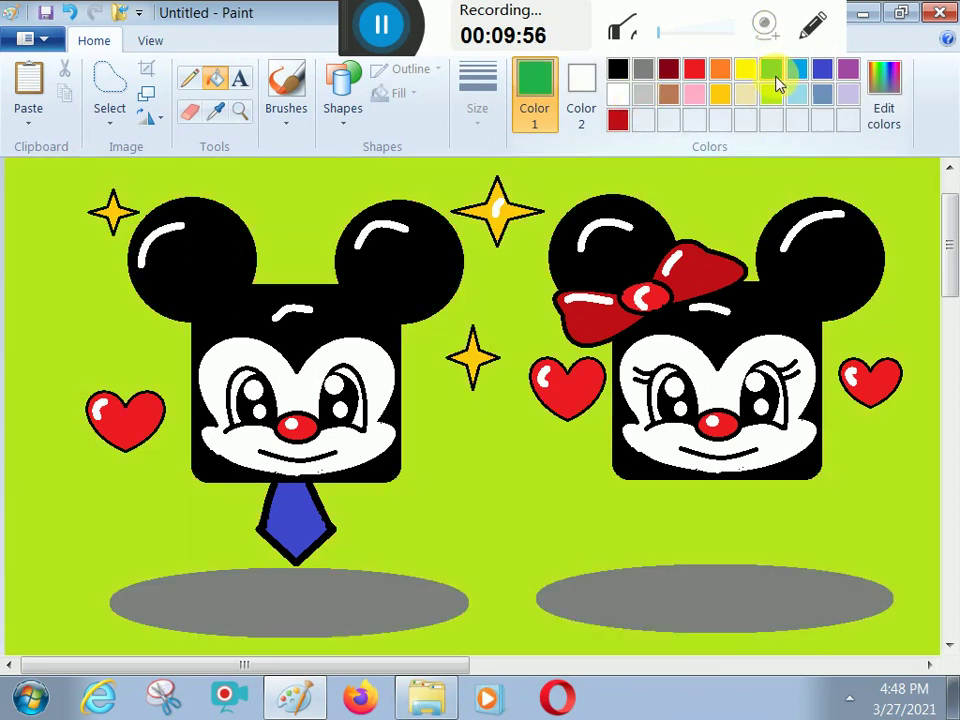
pyautogui.click(780, 168)
pyautogui.click(746, 96)
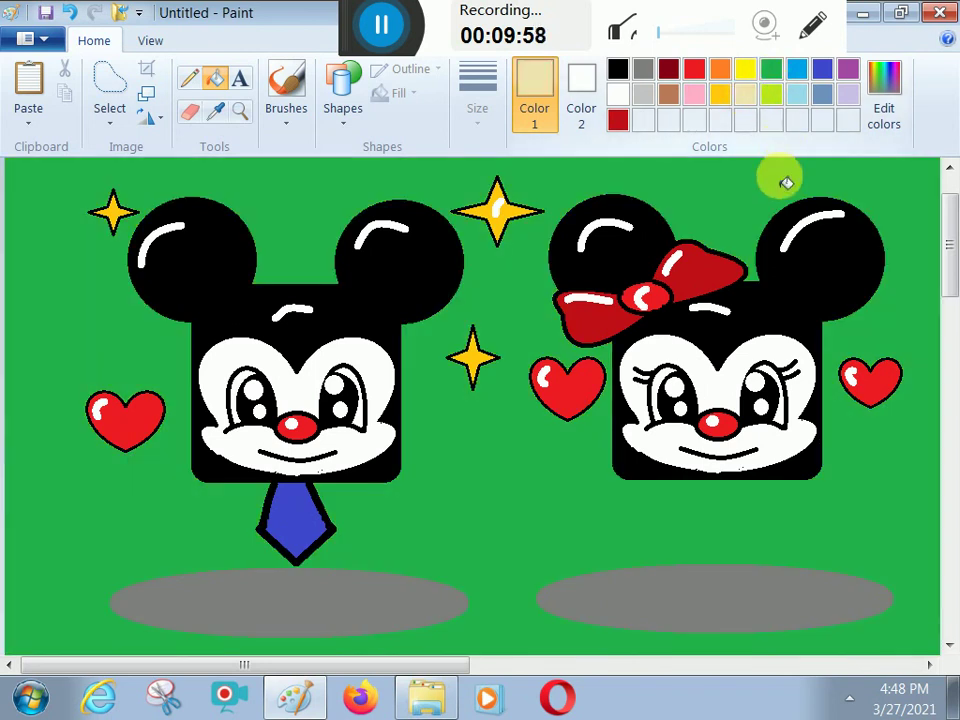
pyautogui.click(786, 183)
# Try blue-gray, lavender and pale turquoise in turn as the background fill.
pyautogui.click(822, 96)
pyautogui.click(840, 183)
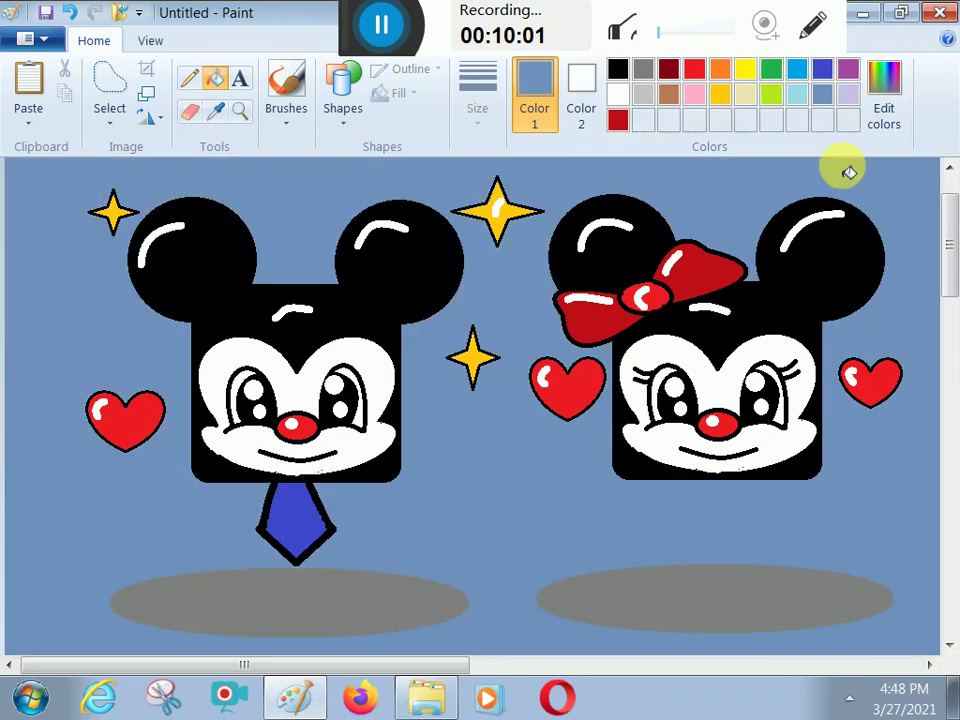
pyautogui.click(847, 94)
pyautogui.click(885, 195)
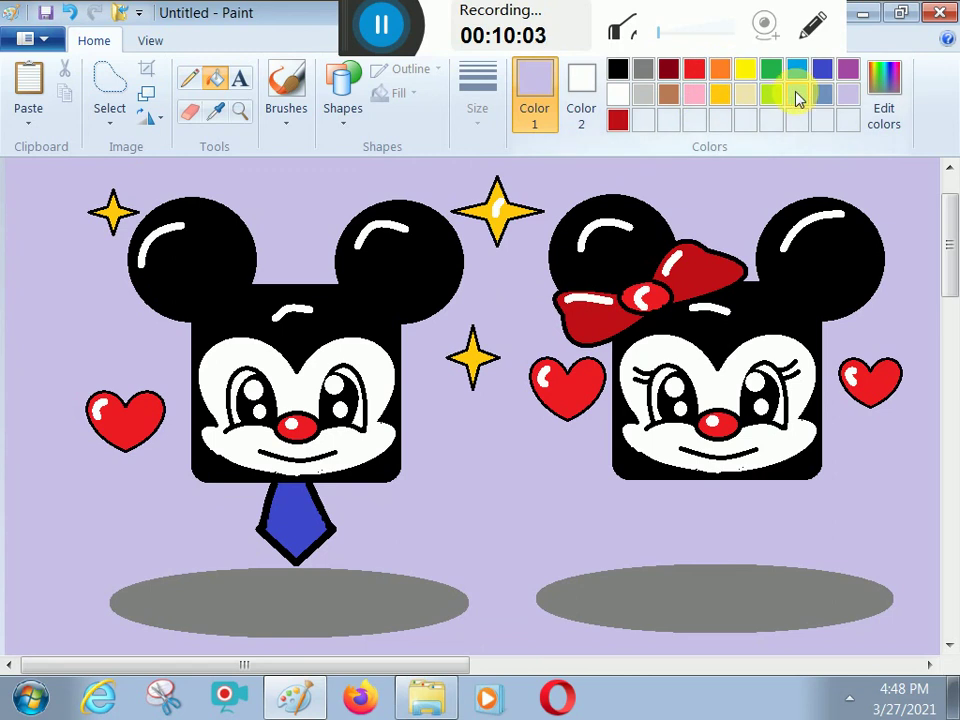
pyautogui.click(797, 97)
pyautogui.click(793, 178)
# Fill the background around the two faces with orange.
pyautogui.click(720, 72)
pyautogui.click(747, 168)
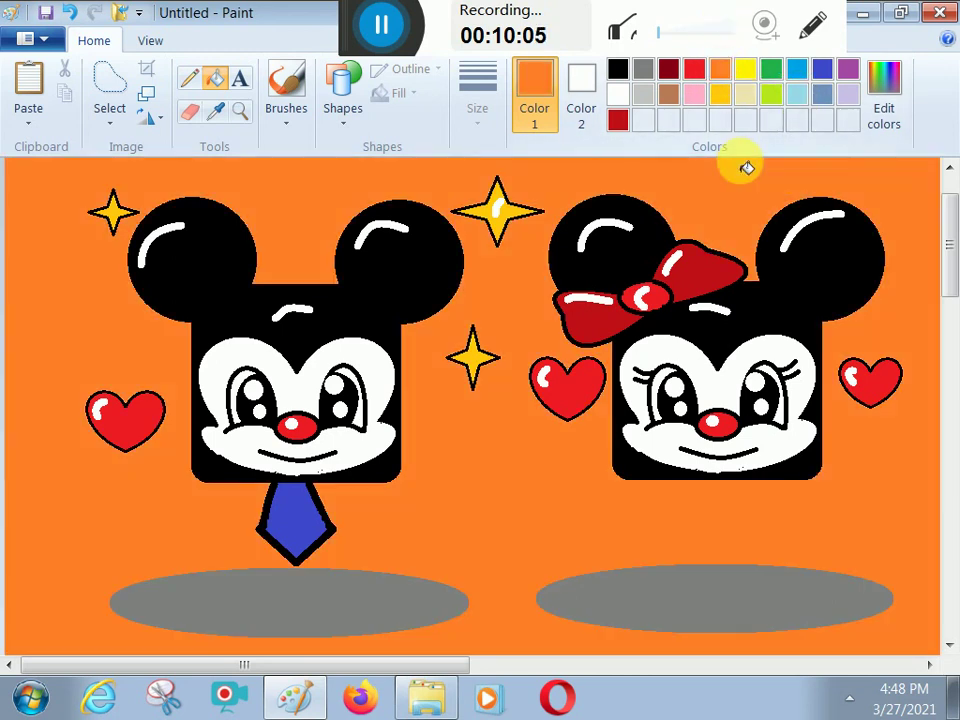